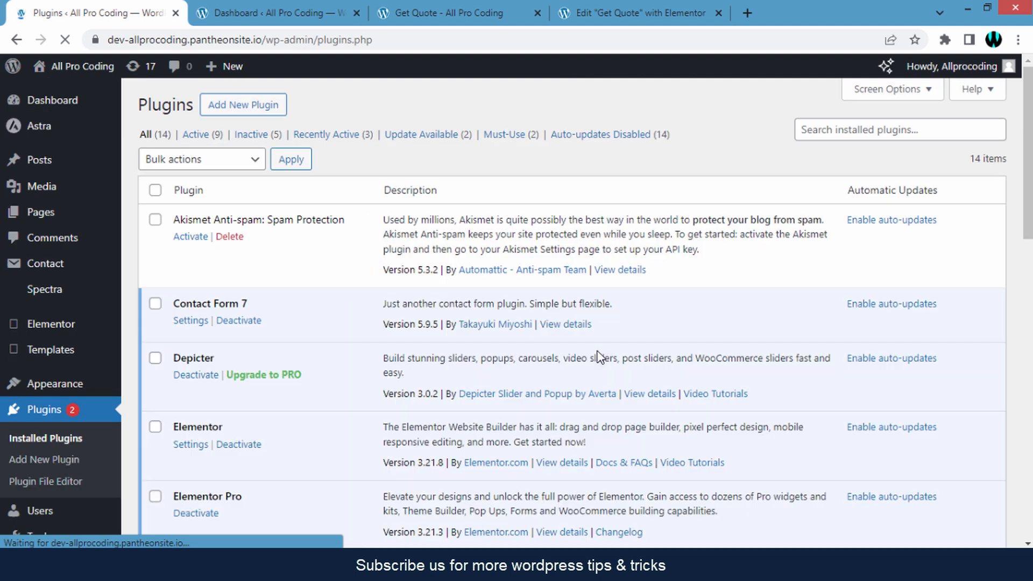
# - Search the plugin directory for "depicter slider" from the page for adding new plugins
pyautogui.click(272, 106)
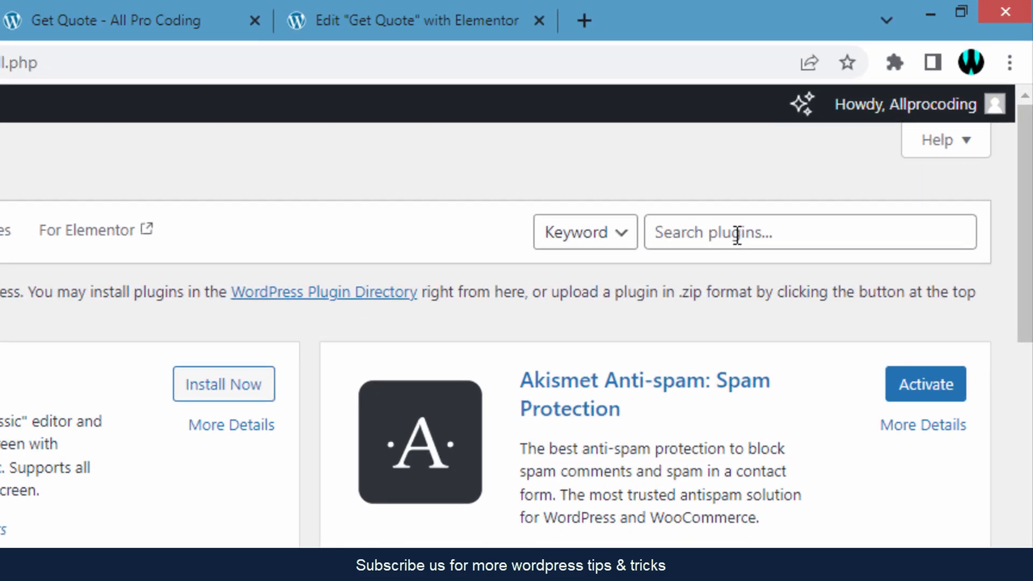
pyautogui.click(845, 148)
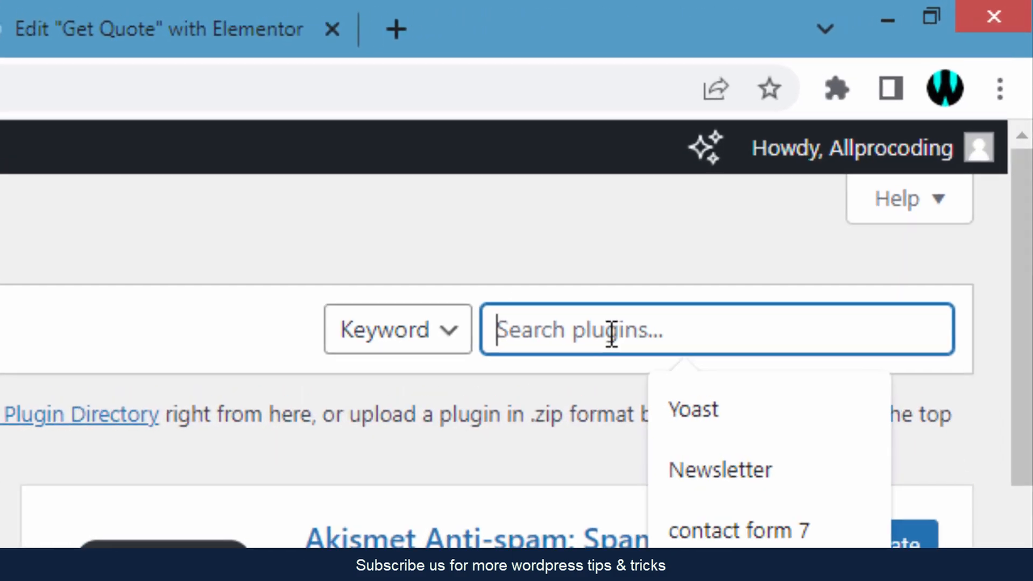
pyautogui.write('depicter slider')
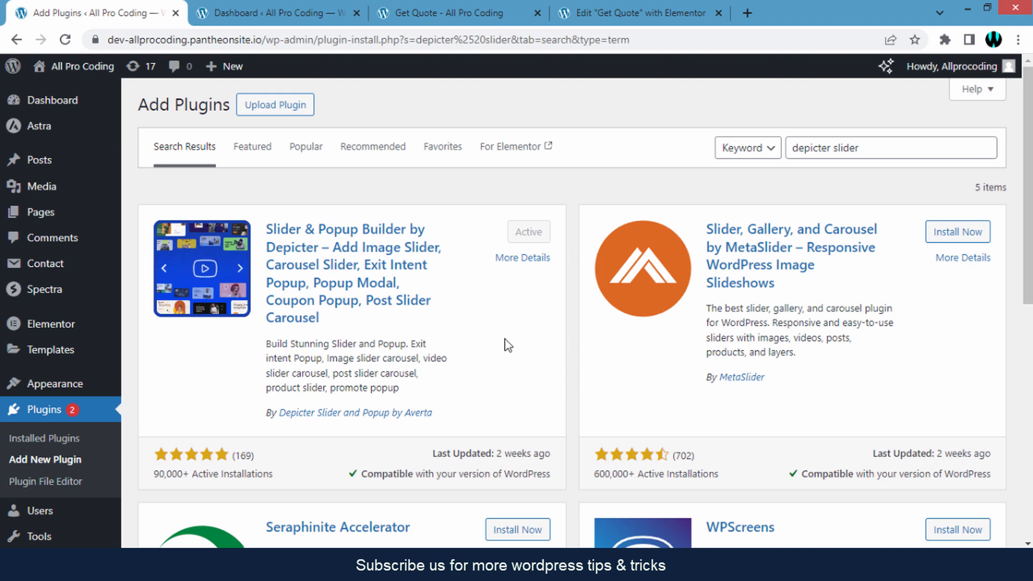
# - Open the dashboard of the Depicter plugin
pyautogui.scroll(-5, 245, 341)
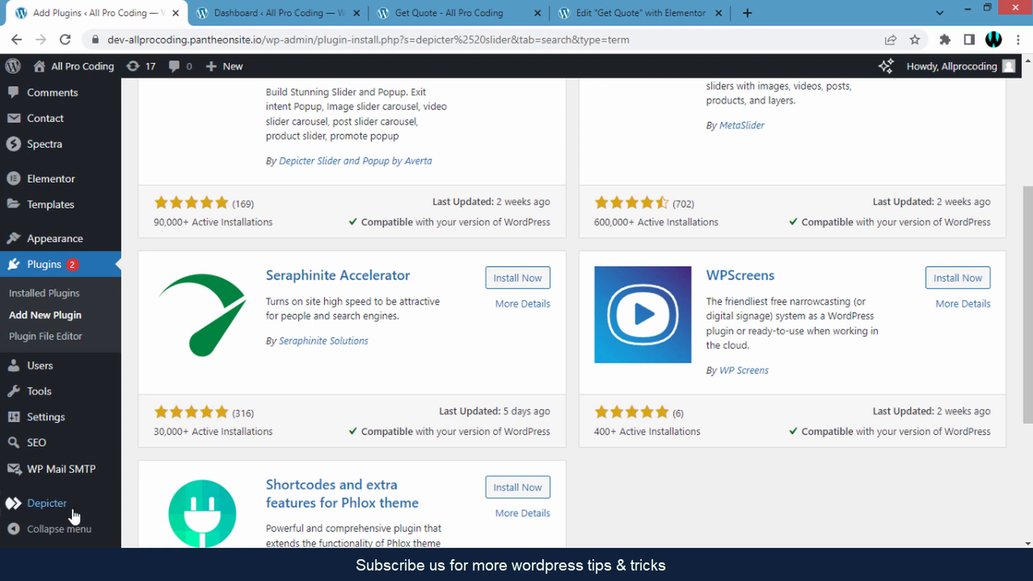
pyautogui.moveTo(58, 509)
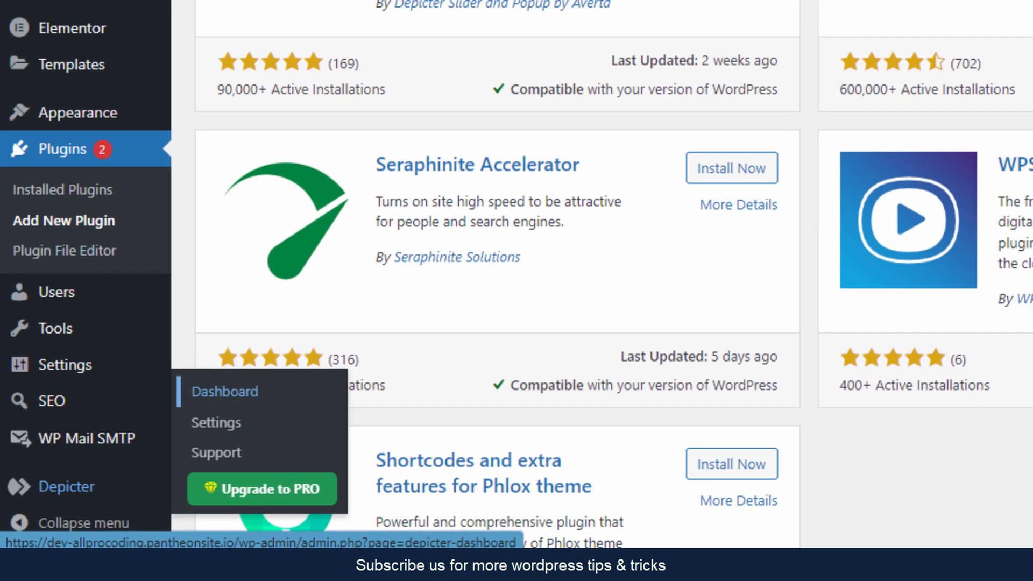
pyautogui.click(318, 350)
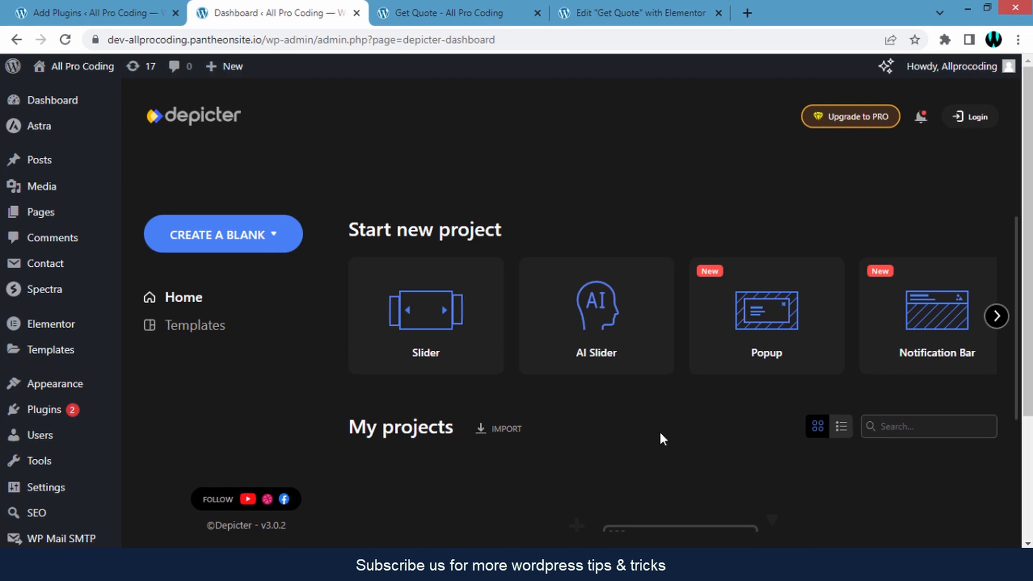
# - Look through the available project types and open the Slider templates to start a new project
pyautogui.click(996, 317)
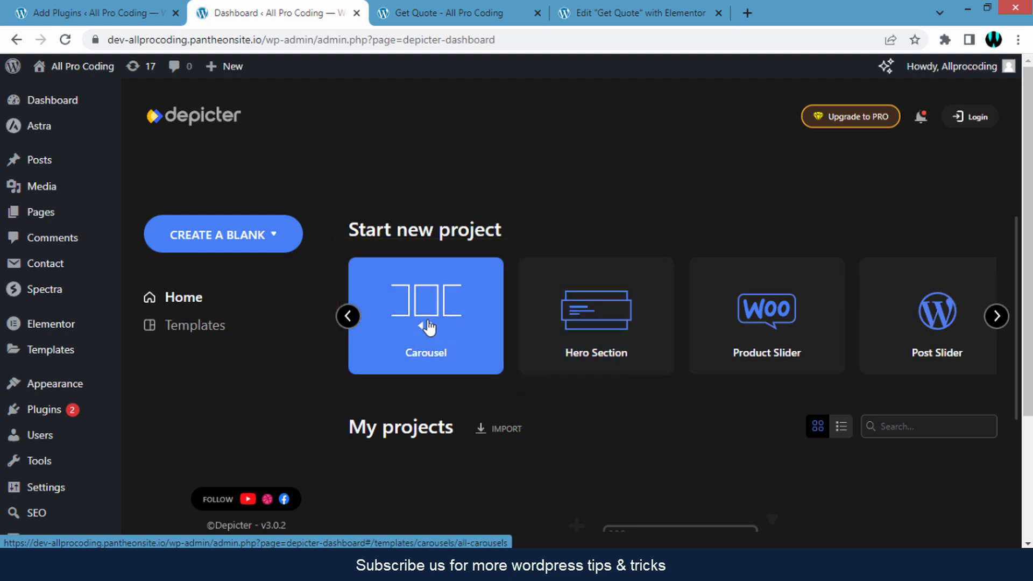
pyautogui.click(349, 316)
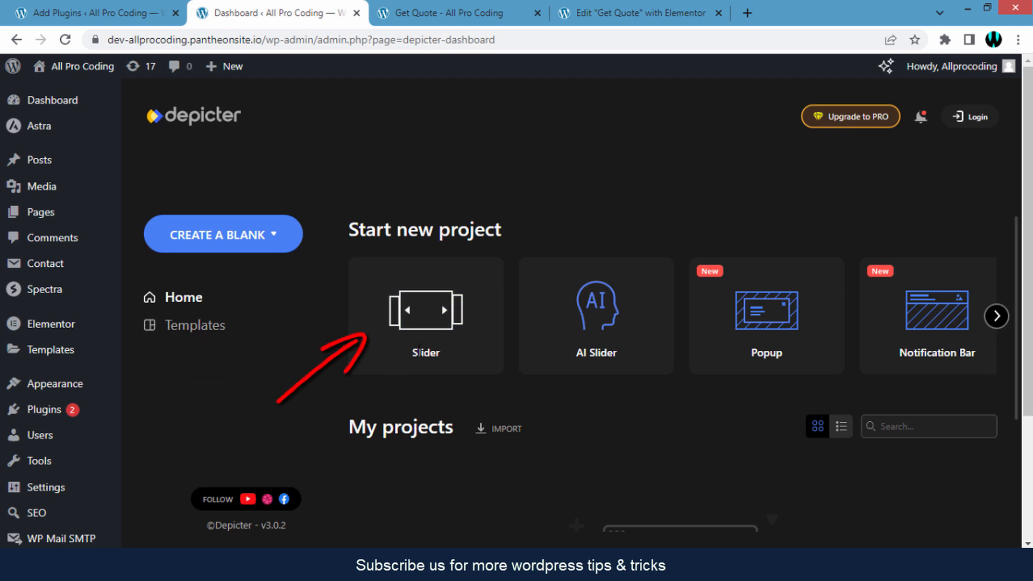
pyautogui.click(418, 336)
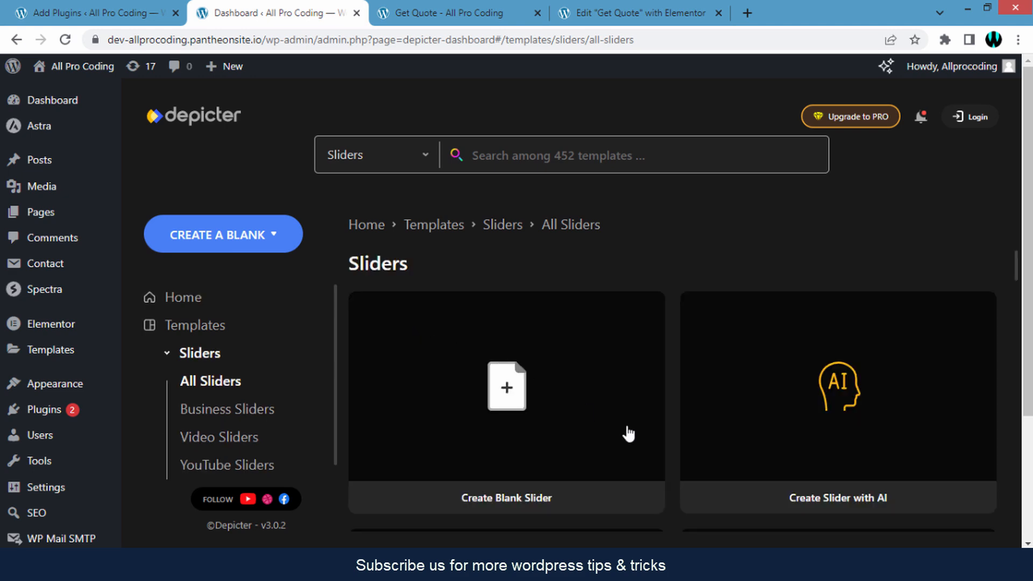
# - Browse all slider templates and search them for "edu"
pyautogui.scroll(-8, 628, 431)
pyautogui.scroll(-15, 723, 412)
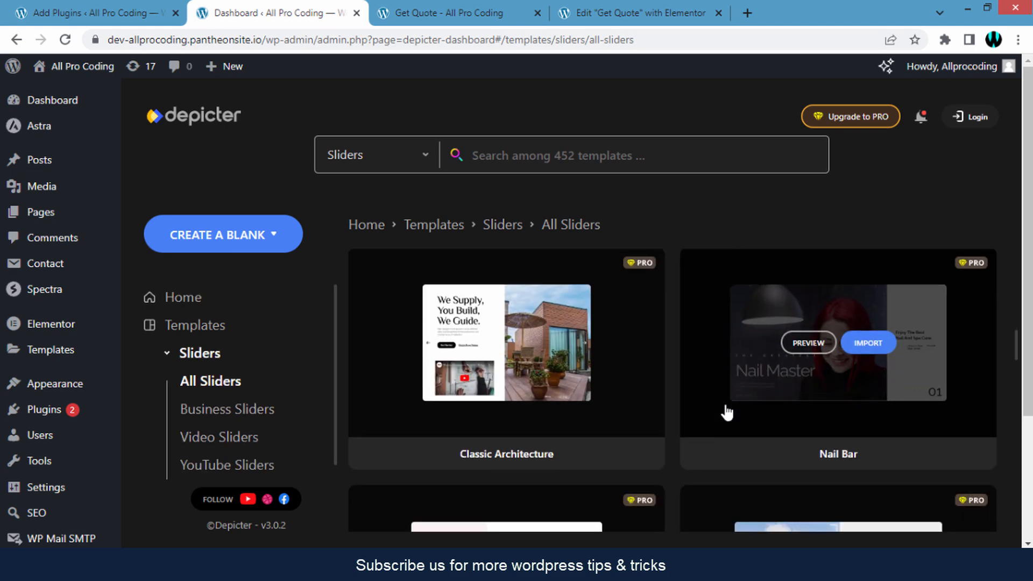
pyautogui.scroll(-10, 679, 409)
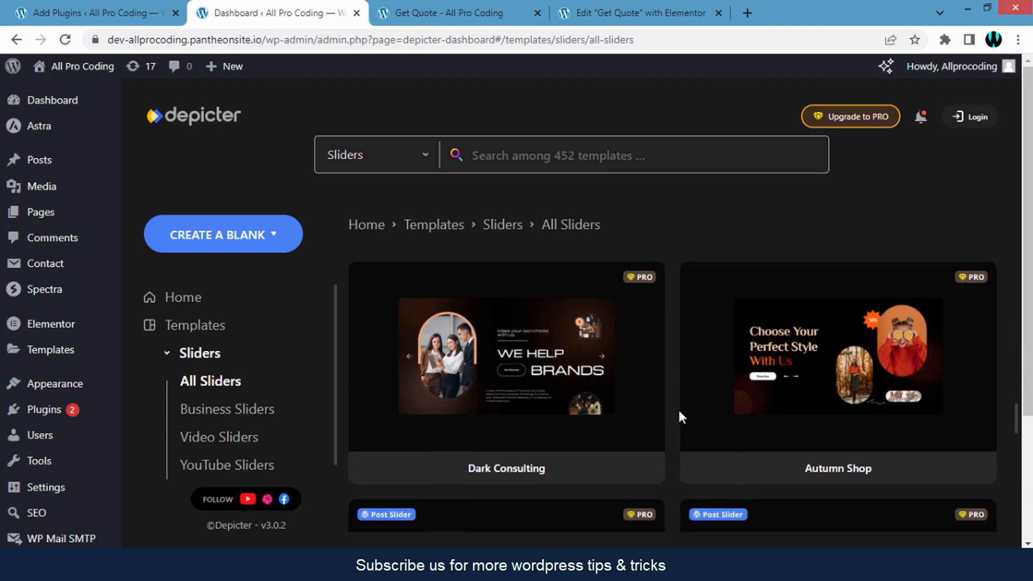
pyautogui.scroll(20, 678, 408)
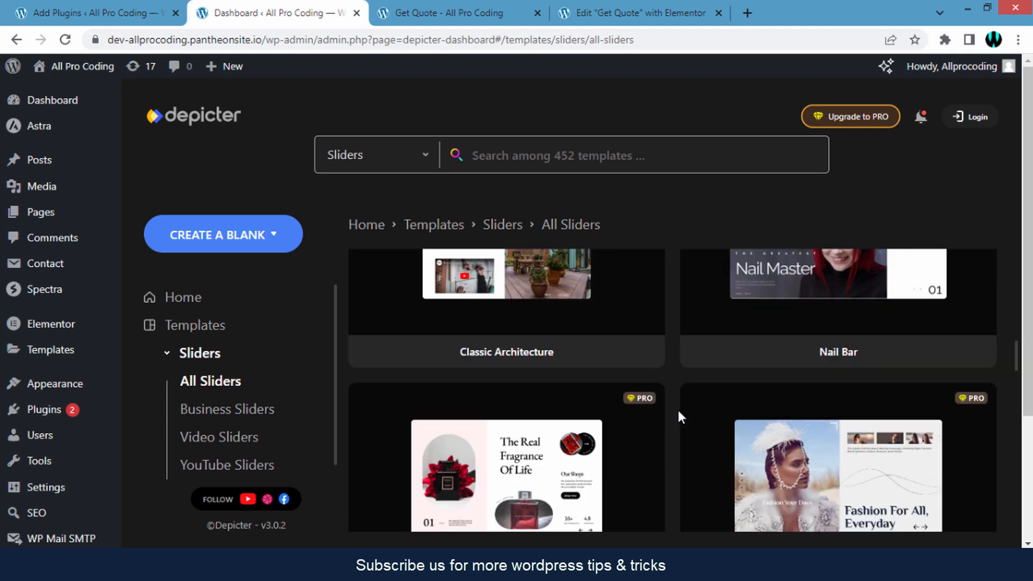
pyautogui.scroll(3, 677, 408)
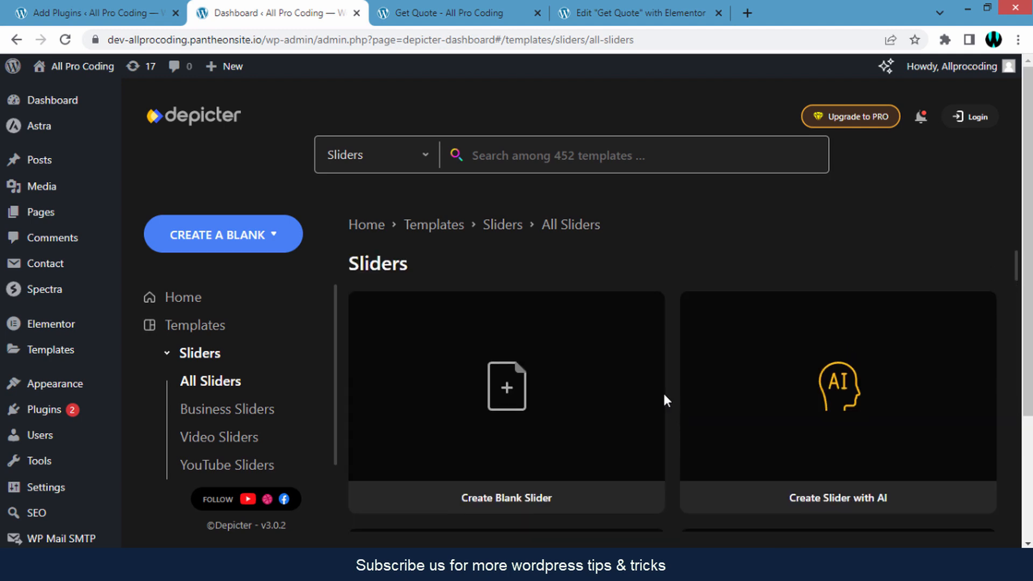
pyautogui.click(545, 159)
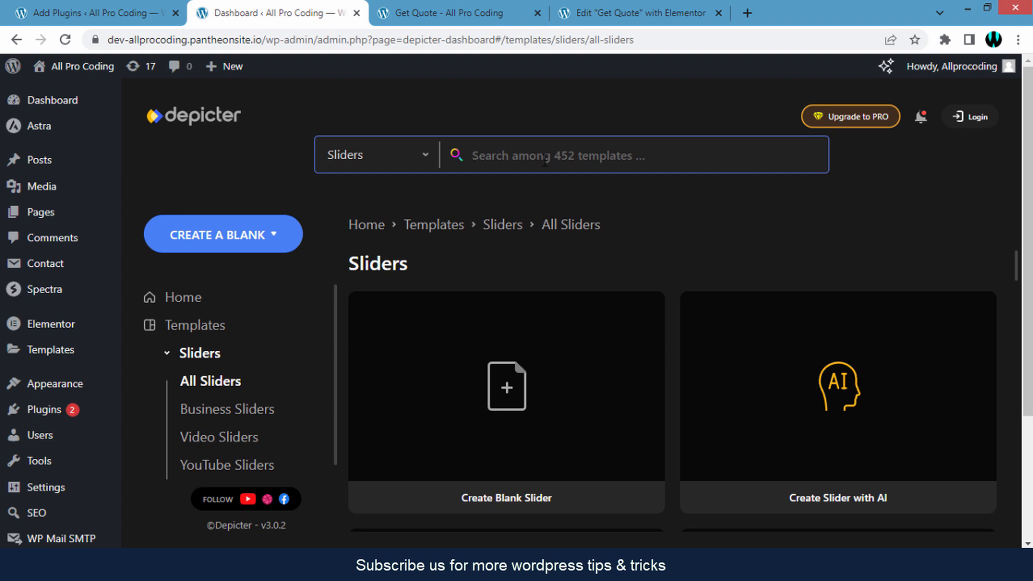
pyautogui.write('edu')
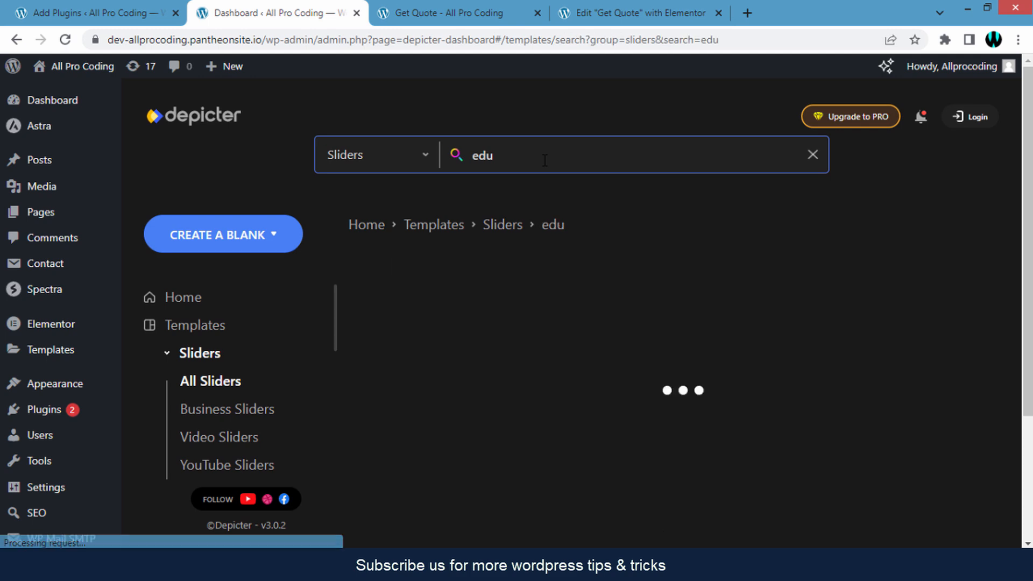
# - Look through the matching templates and import the Education slider template
pyautogui.scroll(-8, 654, 311)
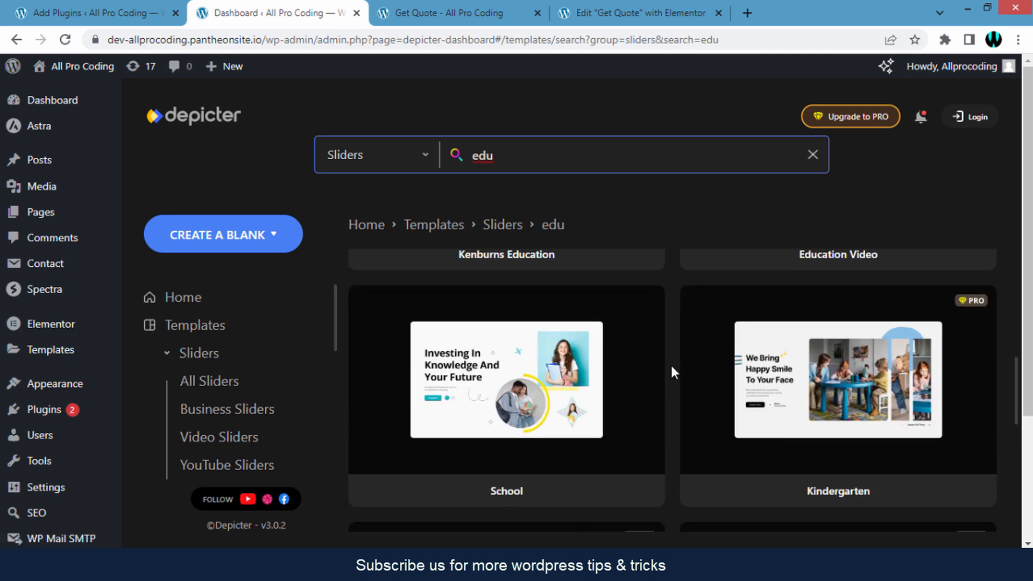
pyautogui.scroll(8, 671, 363)
pyautogui.scroll(-2, 670, 364)
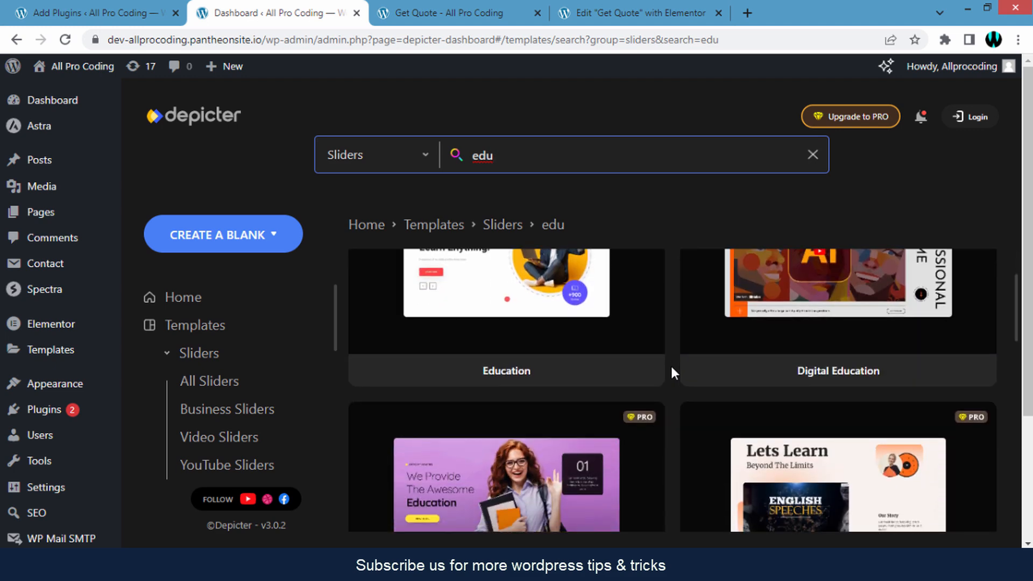
pyautogui.scroll(2, 670, 363)
pyautogui.moveTo(562, 380)
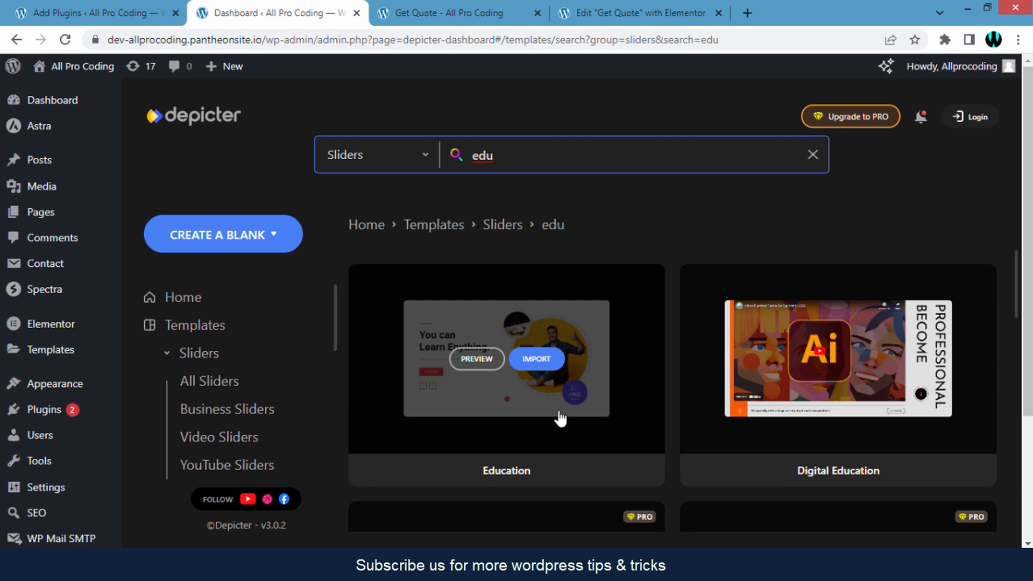
pyautogui.click(541, 366)
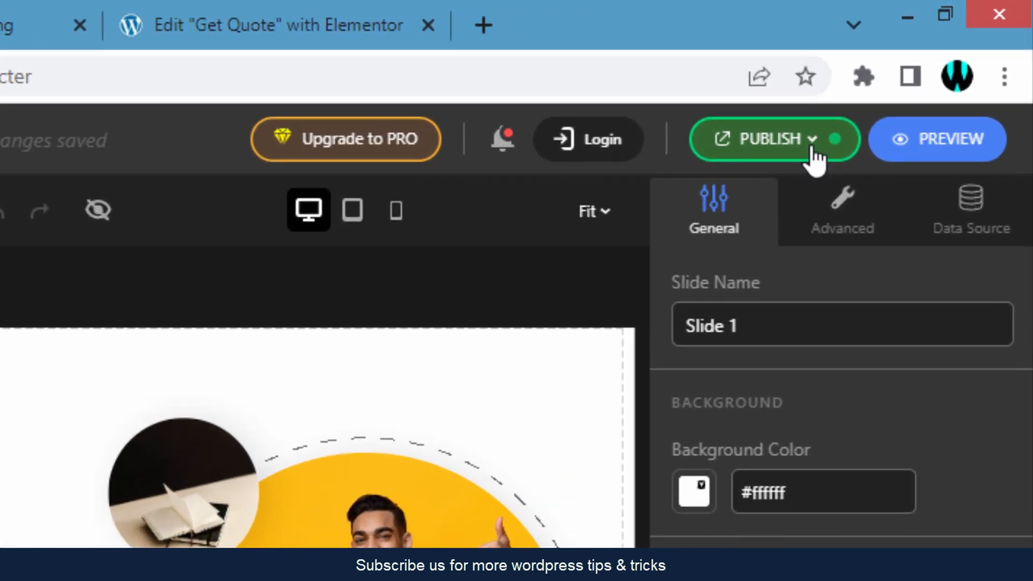
# - Publish the imported Education slider
pyautogui.click(814, 141)
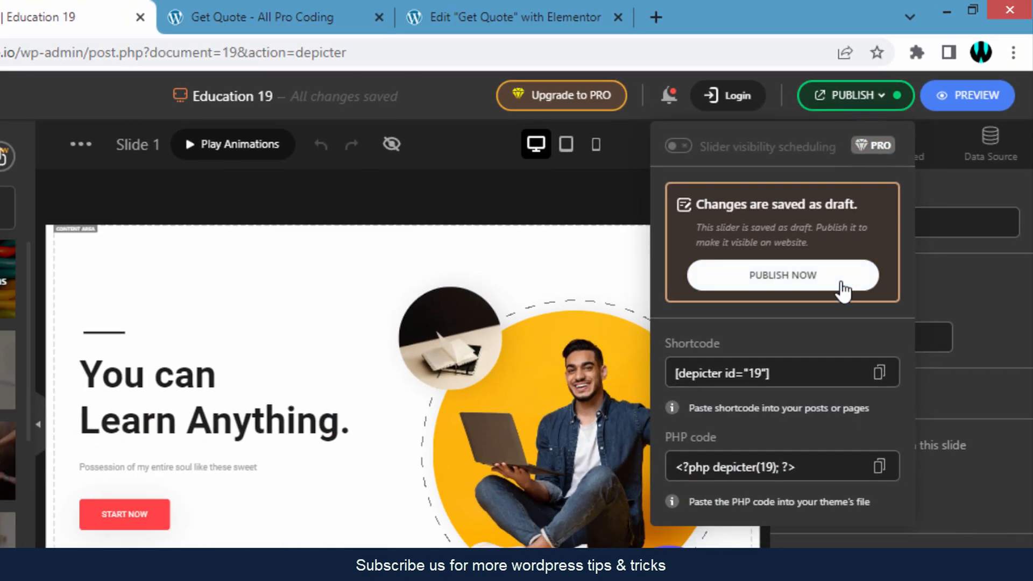
pyautogui.click(843, 291)
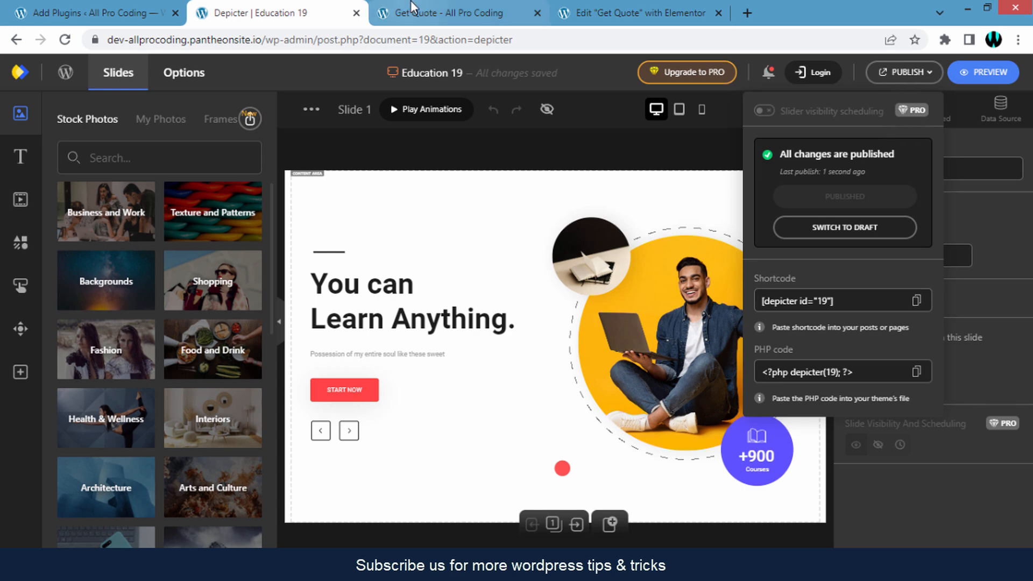
# - In the Elementor editor of the Get Quote page, add a single-column flexbox container above the quotation form section
pyautogui.click(412, 7)
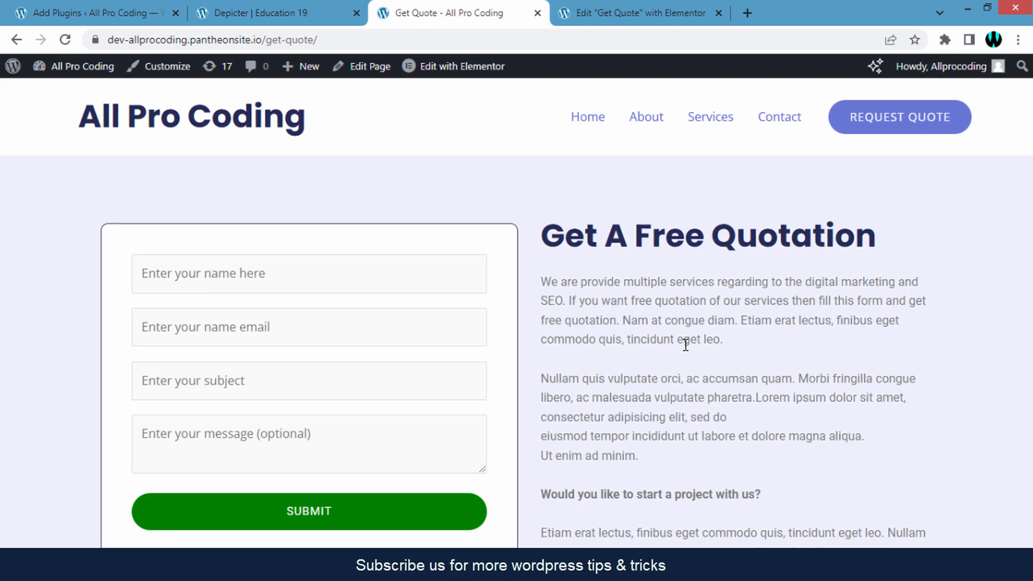
pyautogui.click(606, 7)
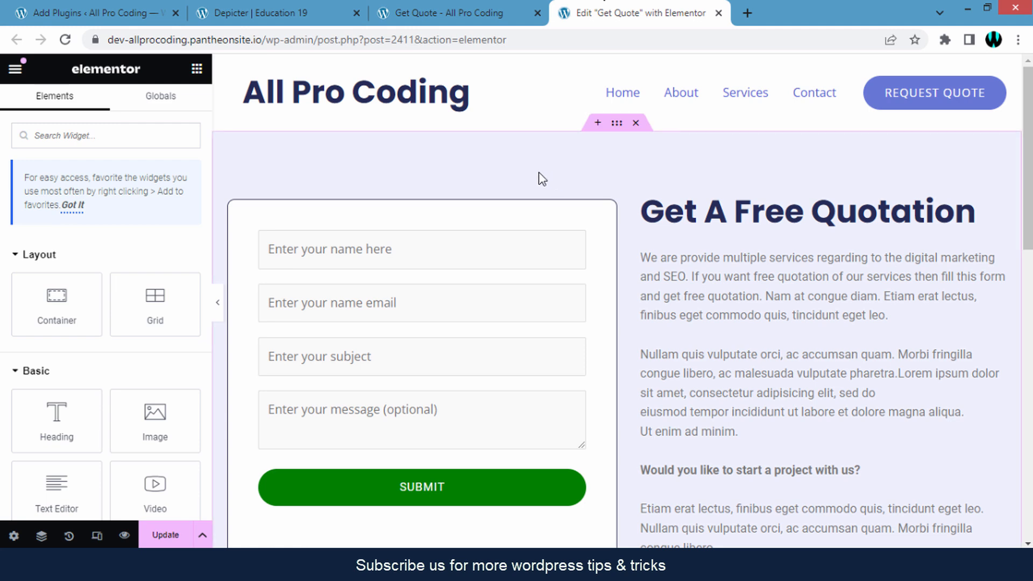
pyautogui.click(598, 124)
pyautogui.click(565, 206)
pyautogui.click(572, 252)
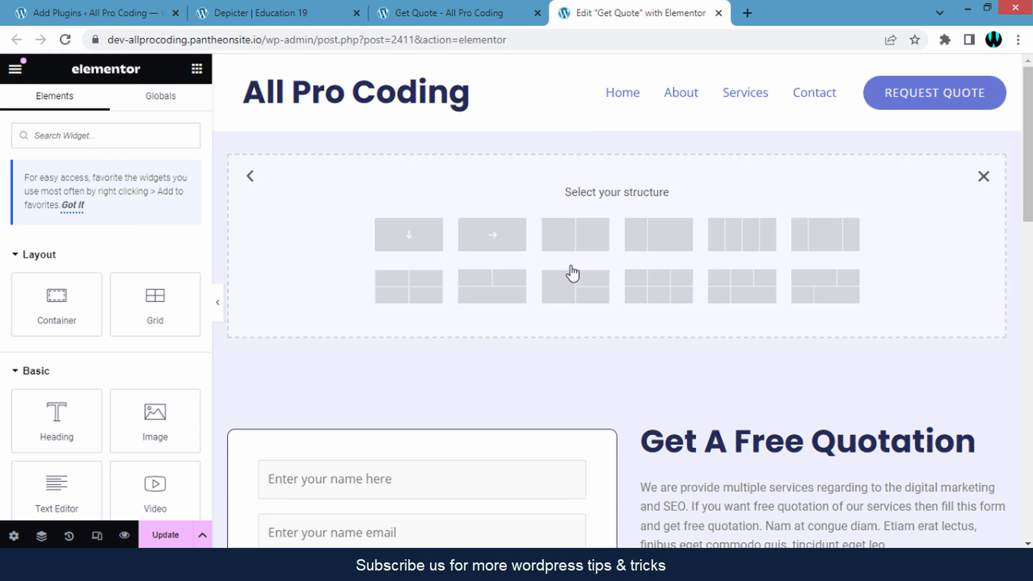
pyautogui.click(410, 236)
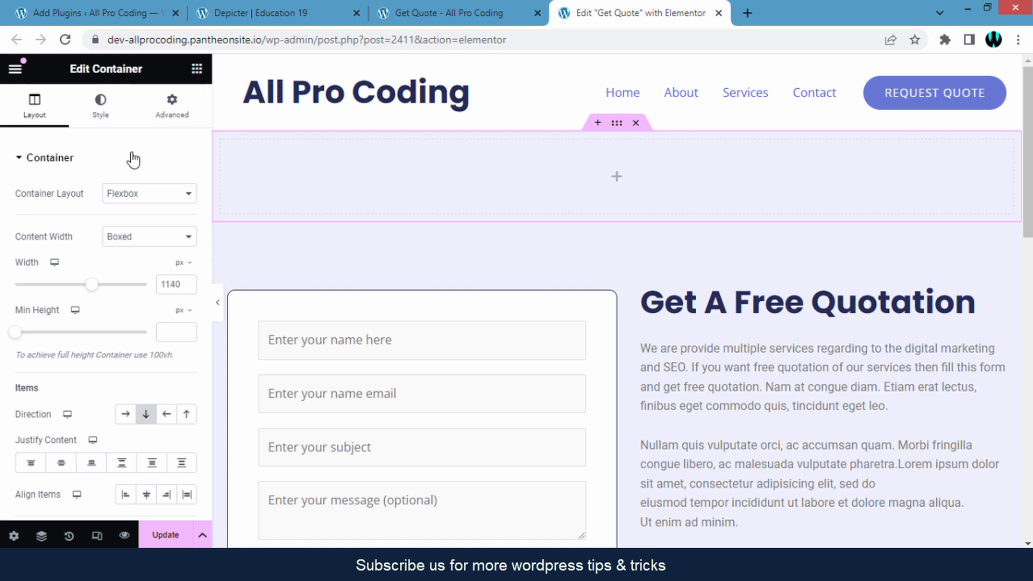
# - Search the widgets for "sho" and place a Shortcode widget in the new empty container
pyautogui.click(197, 69)
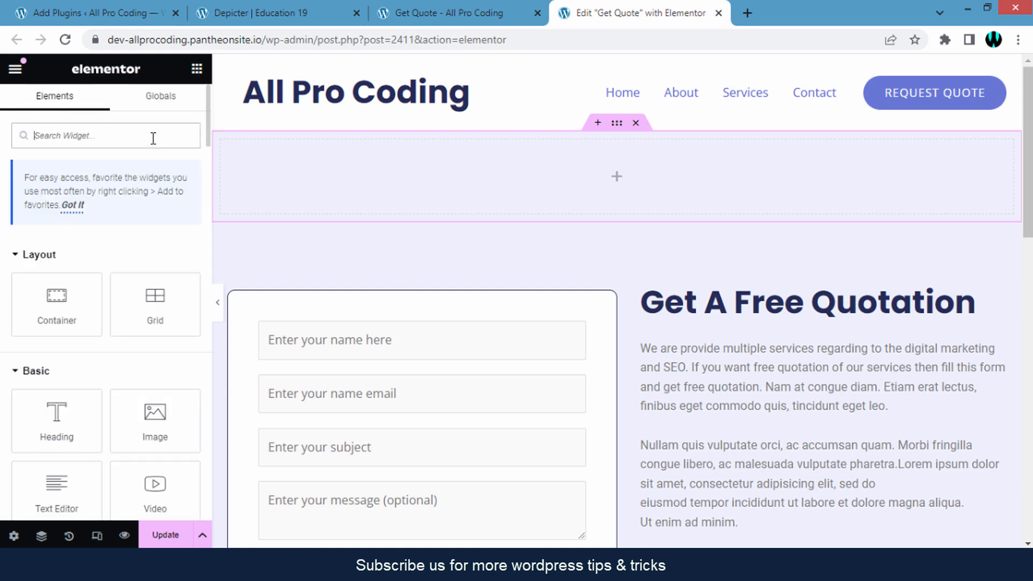
pyautogui.write('s')
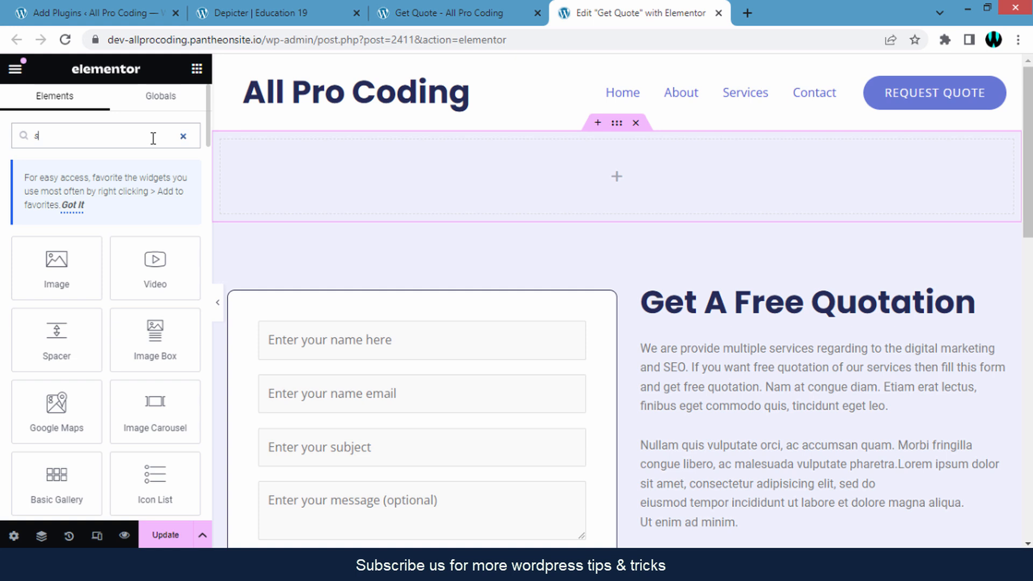
pyautogui.write('ho')
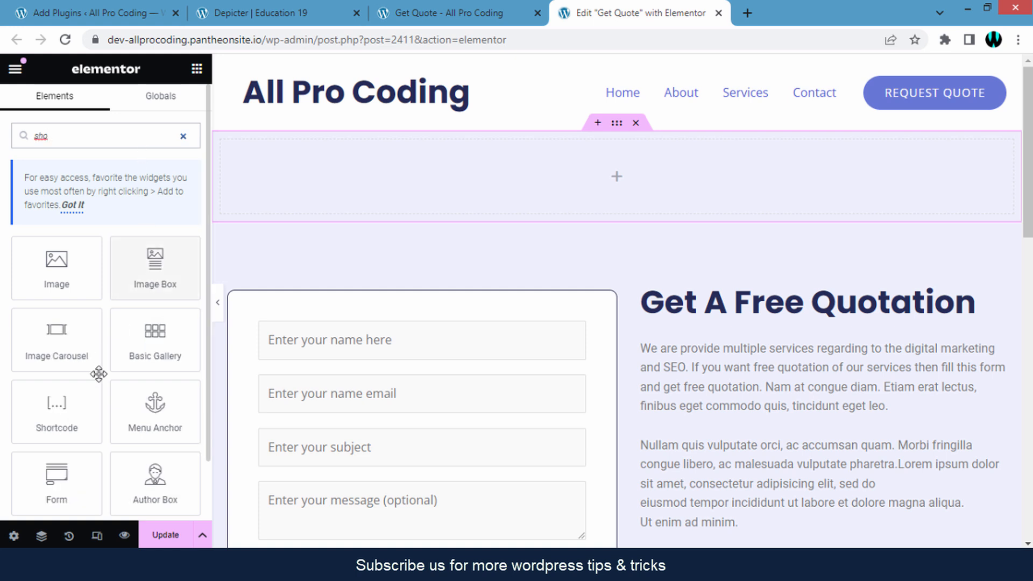
pyautogui.moveTo(52, 424); pyautogui.dragTo(544, 178)
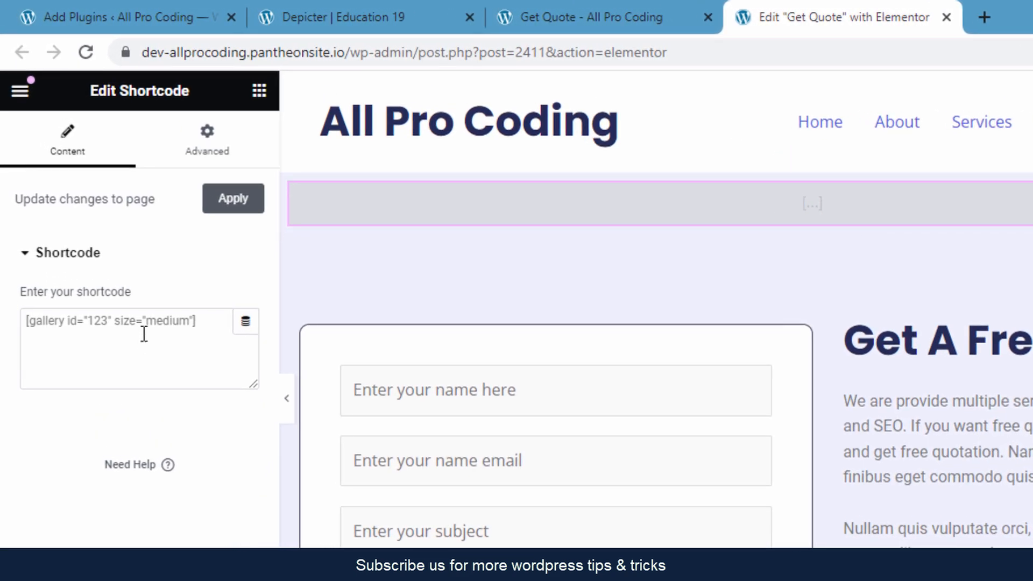
# - Paste [depicter id="19"] as the widget's shortcode and apply the change to the page
pyautogui.click(119, 329)
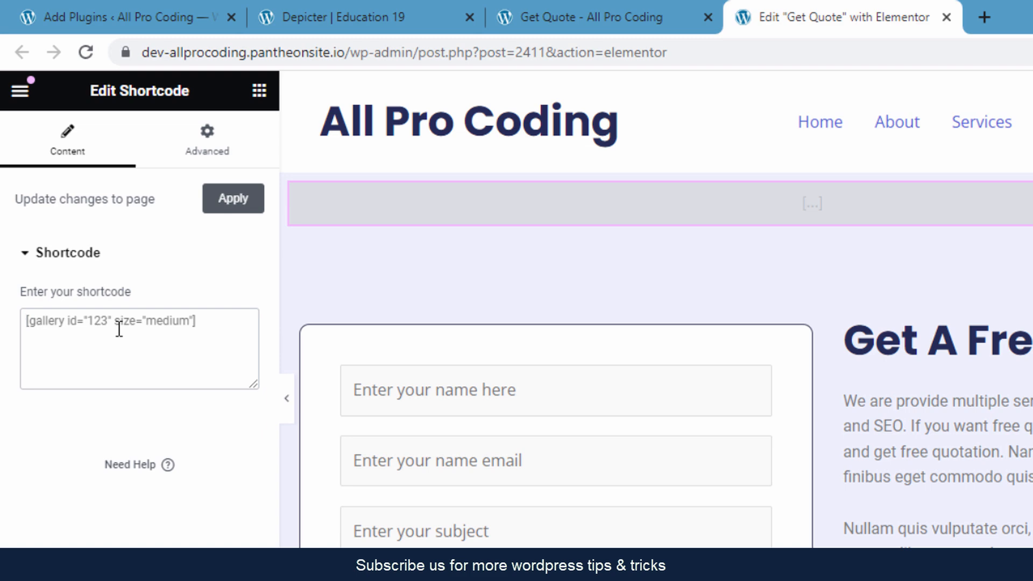
pyautogui.rightClick(119, 329)
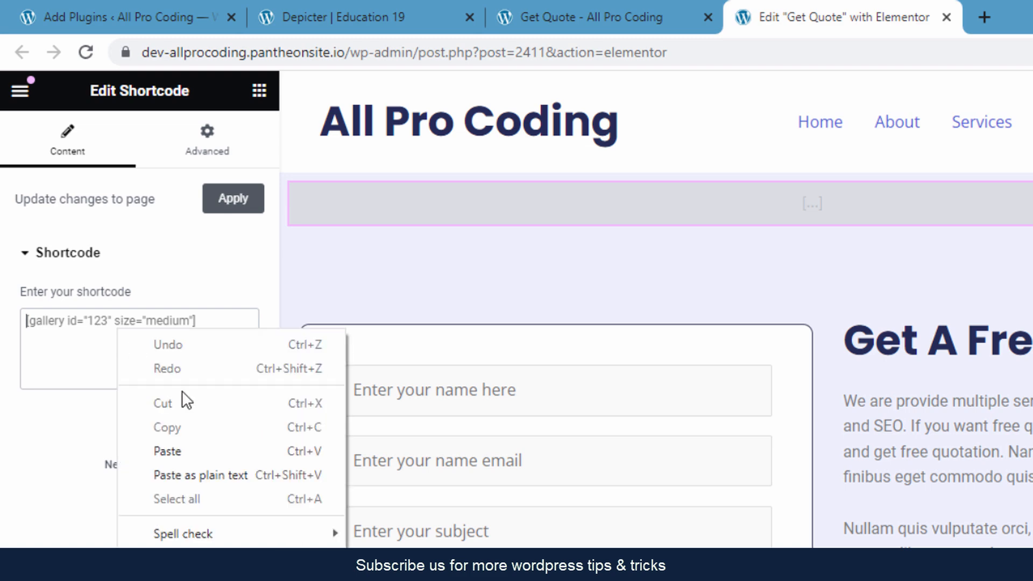
pyautogui.click(205, 452)
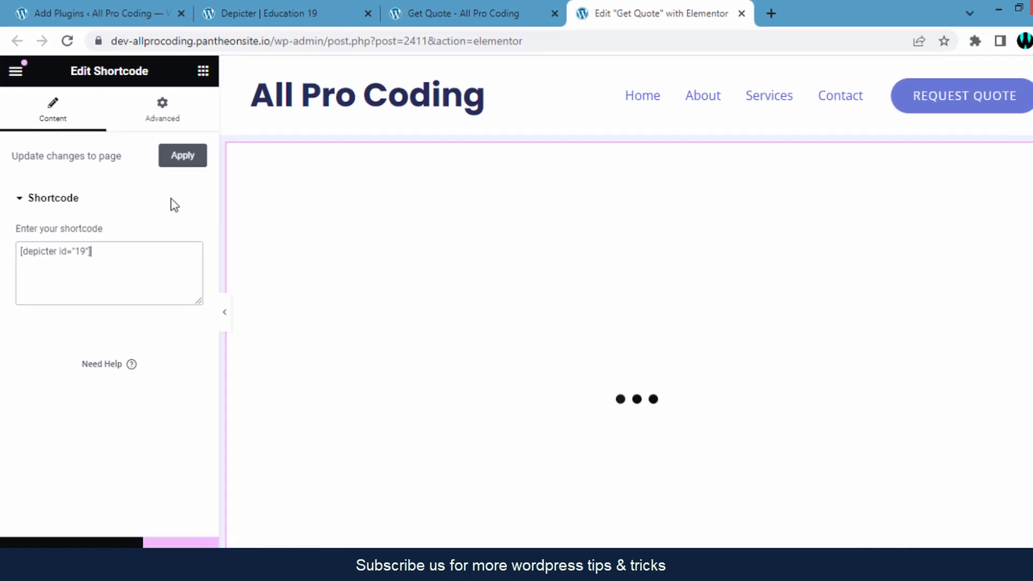
pyautogui.click(175, 155)
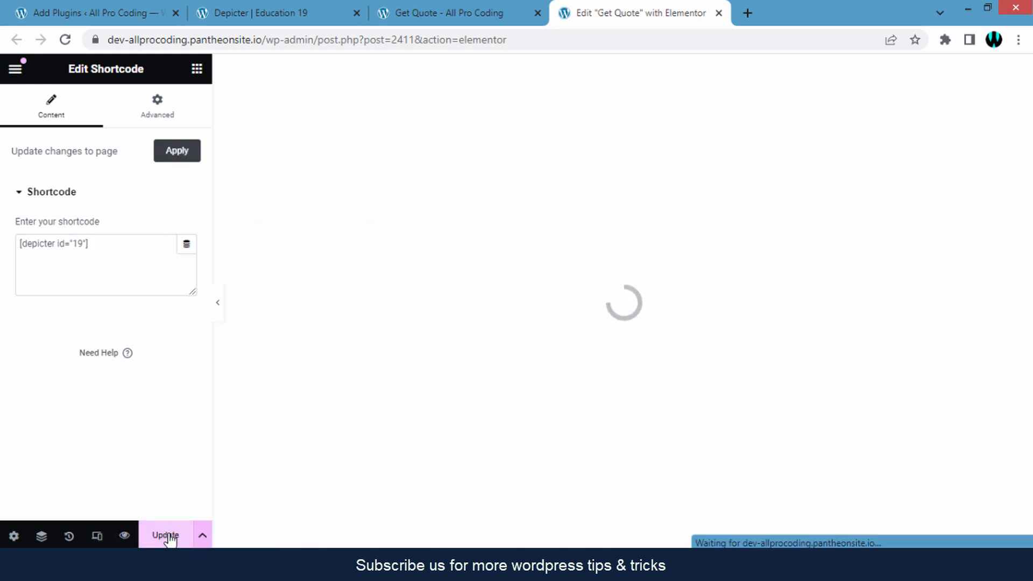
# - Update the Get Quote page in Elementor, then reload the live Get Quote page
pyautogui.click(168, 537)
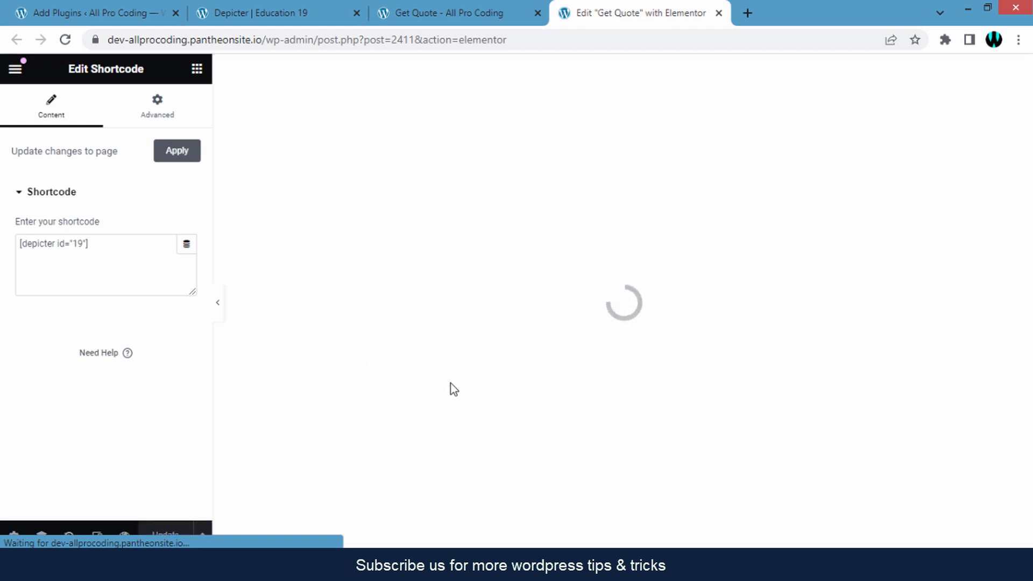
pyautogui.click(466, 7)
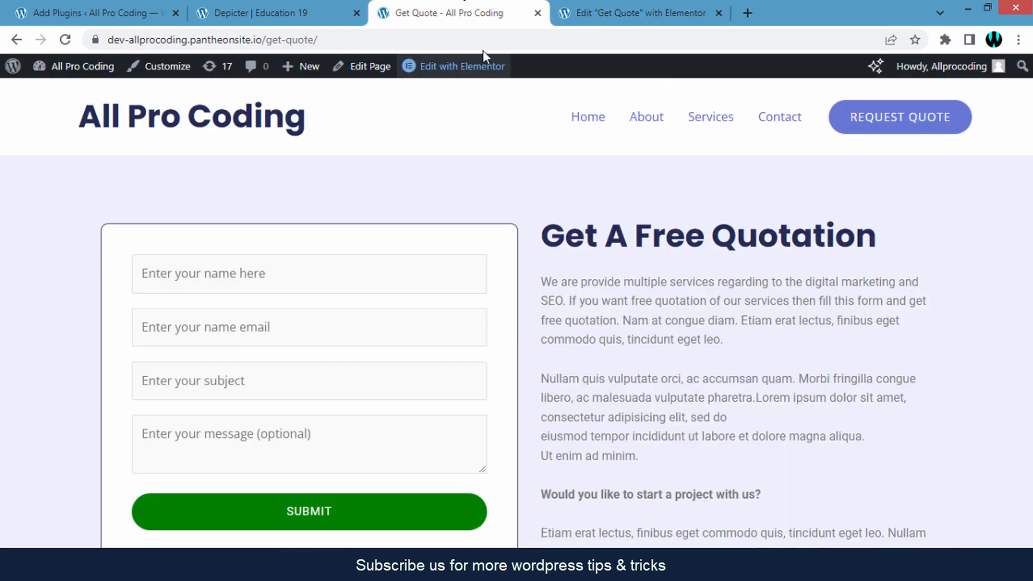
pyautogui.click(484, 40)
pyautogui.press('Return')
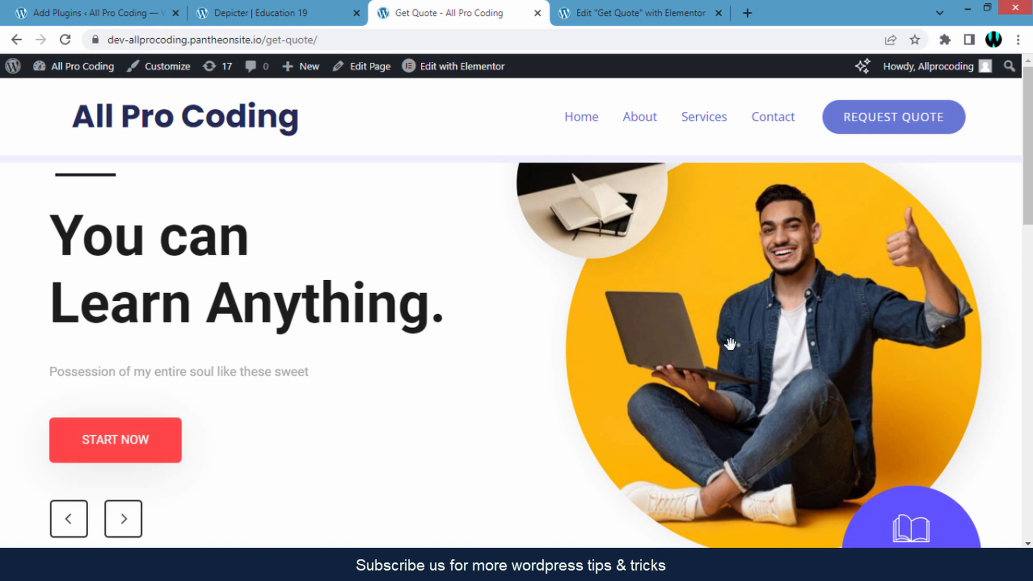
# - Swipe through the slides of the embedded education slider on the live Get Quote page
pyautogui.moveTo(976, 377); pyautogui.dragTo(358, 385)
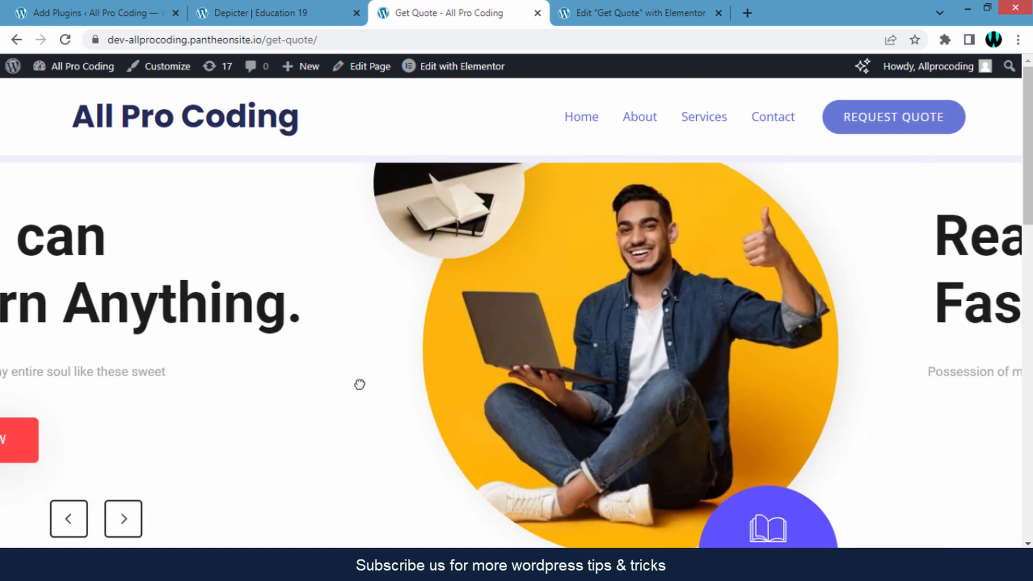
pyautogui.moveTo(837, 369); pyautogui.dragTo(58, 374)
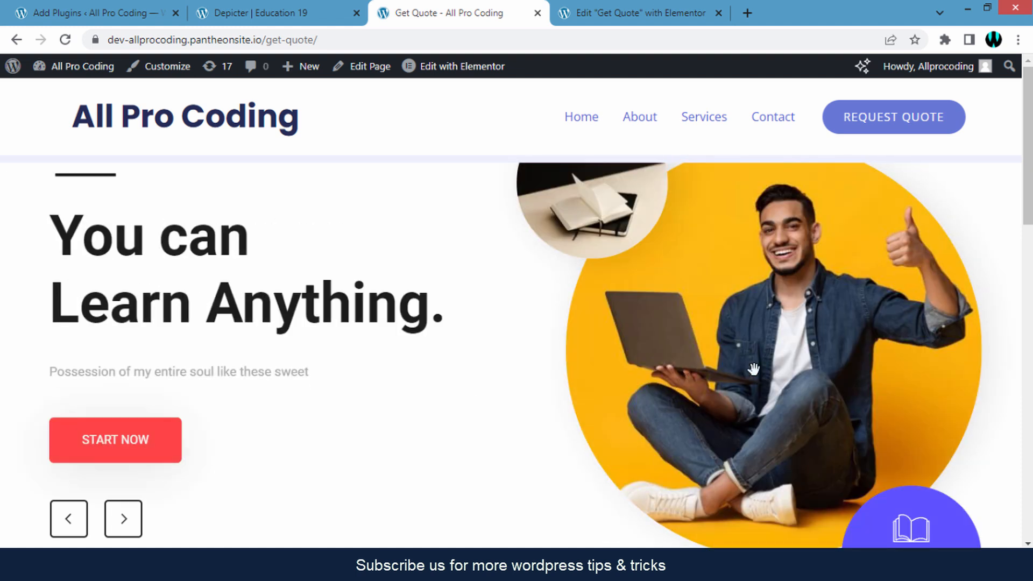
pyautogui.moveTo(885, 351); pyautogui.dragTo(299, 351)
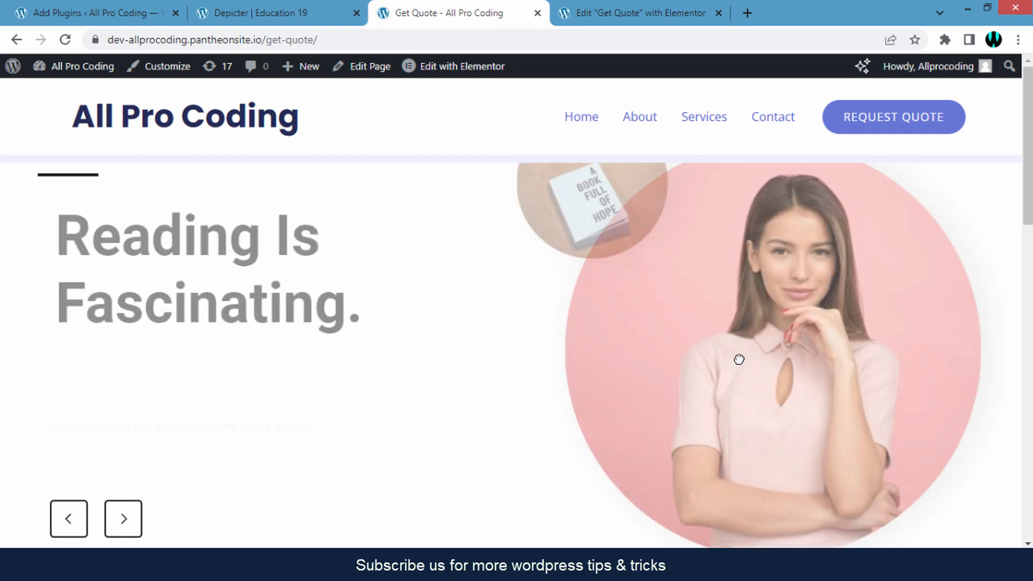
pyautogui.moveTo(738, 360); pyautogui.dragTo(185, 365)
pyautogui.moveTo(666, 360); pyautogui.dragTo(102, 369)
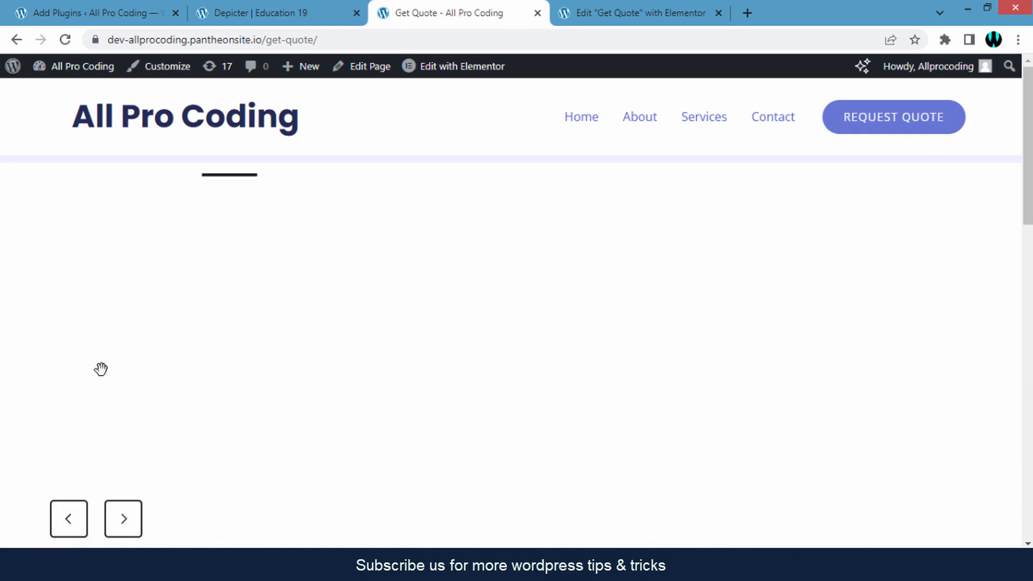
# - In the Depicter editor, select the "You can Learn Anything." heading and review its position, arrangement, opacity and typography settings
pyautogui.click(263, 7)
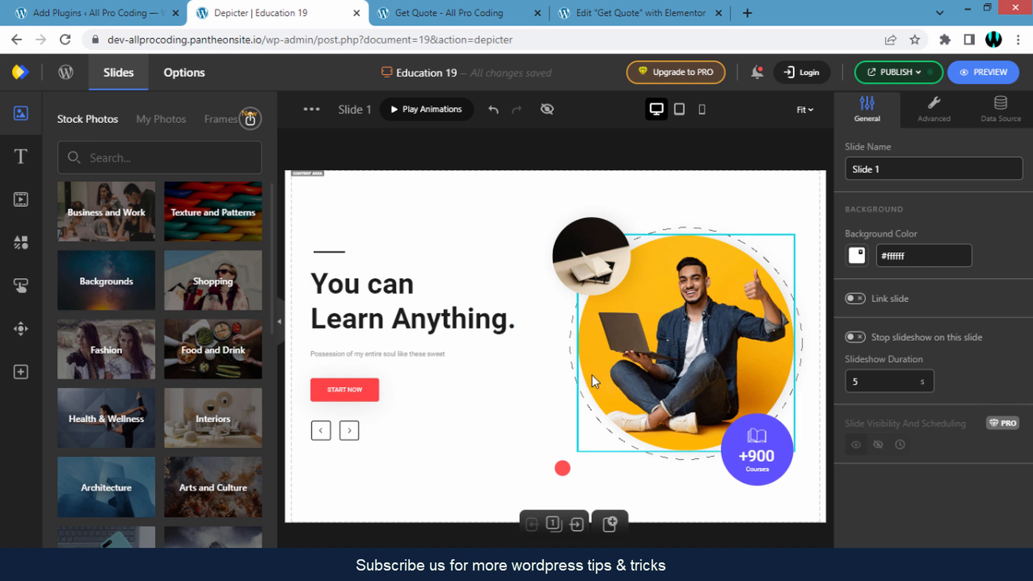
pyautogui.click(368, 310)
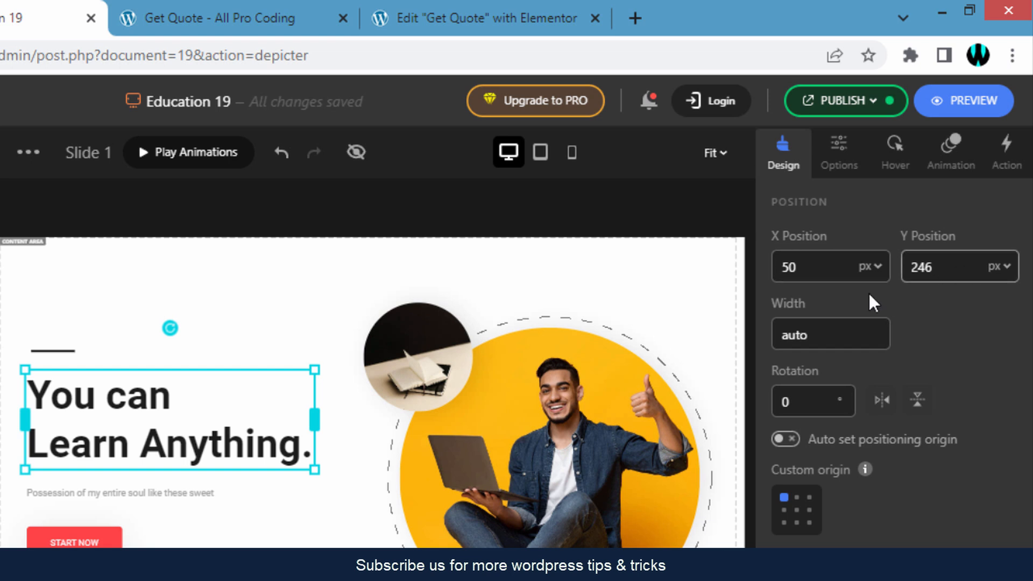
pyautogui.scroll(-2, 976, 316)
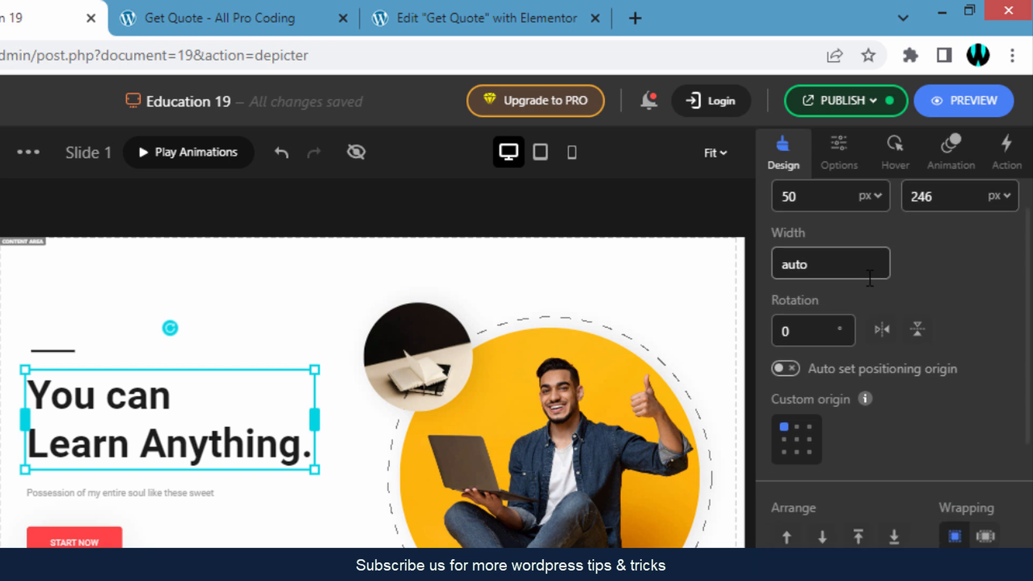
pyautogui.scroll(-2, 871, 286)
pyautogui.scroll(-5, 888, 295)
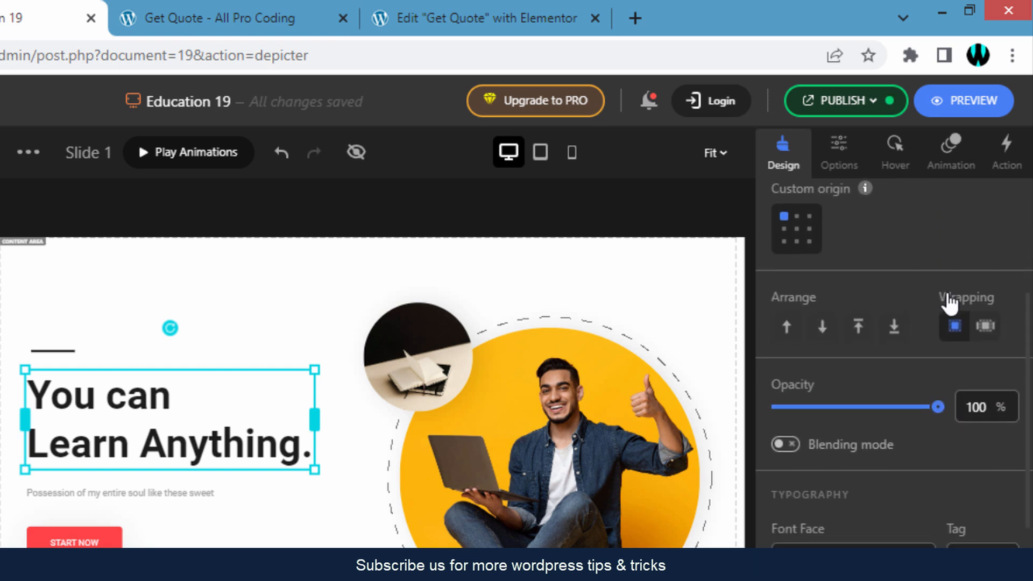
pyautogui.scroll(-4, 953, 302)
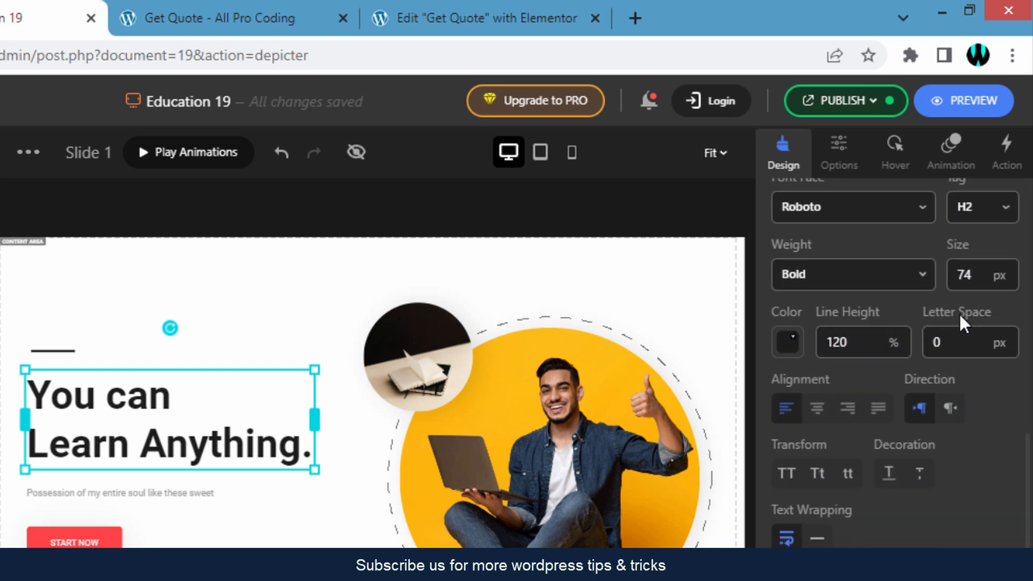
pyautogui.scroll(3, 913, 367)
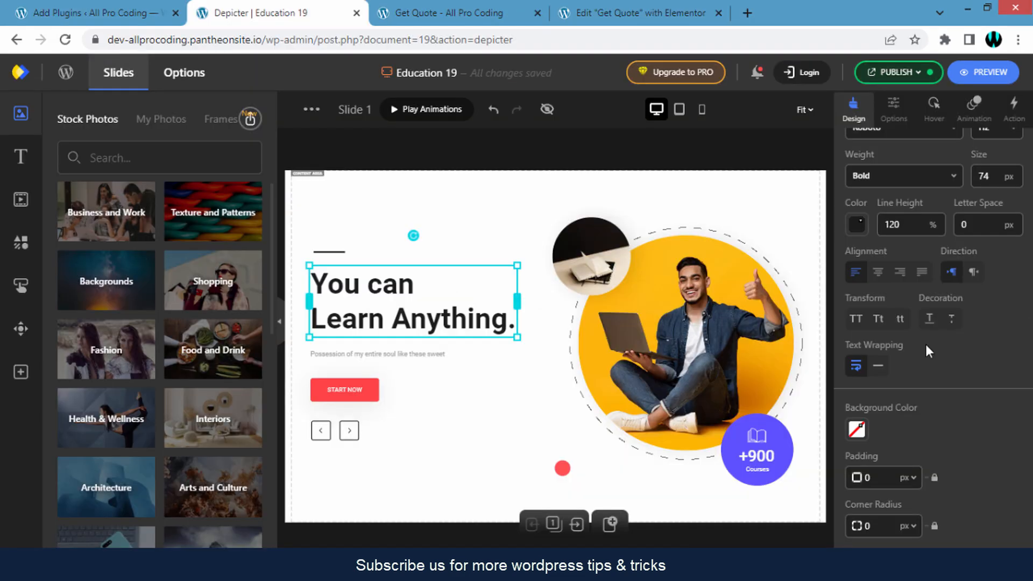
pyautogui.scroll(5, 886, 487)
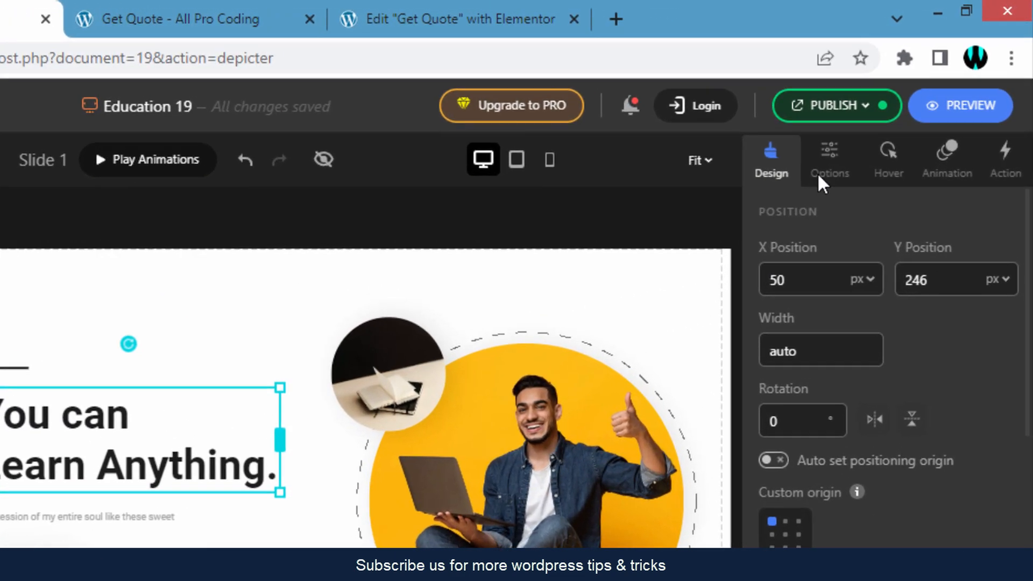
# - Review the heading's element options, from responsive behaviour and link to class name, custom style and the example selector code
pyautogui.click(829, 177)
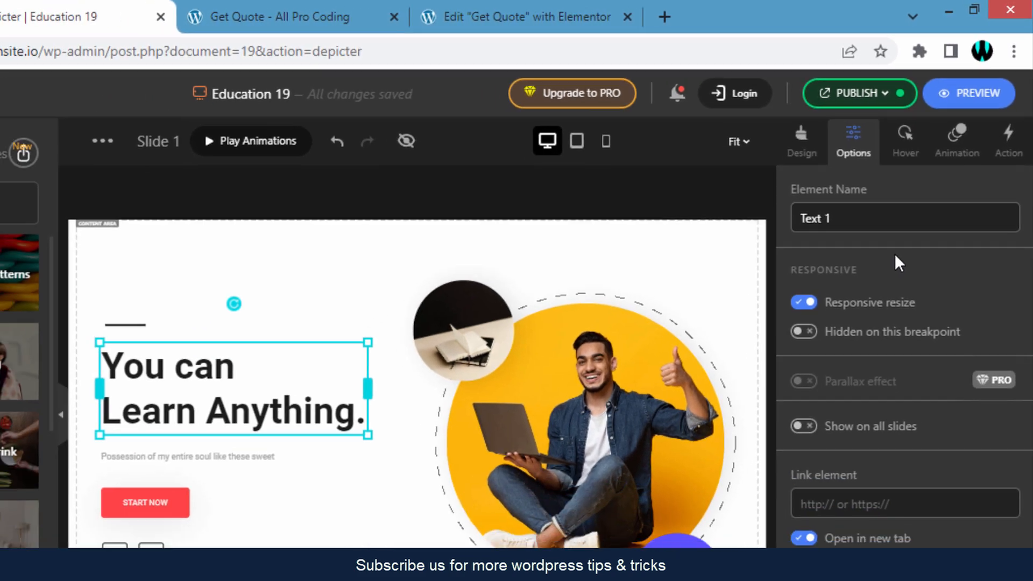
pyautogui.scroll(-1, 868, 302)
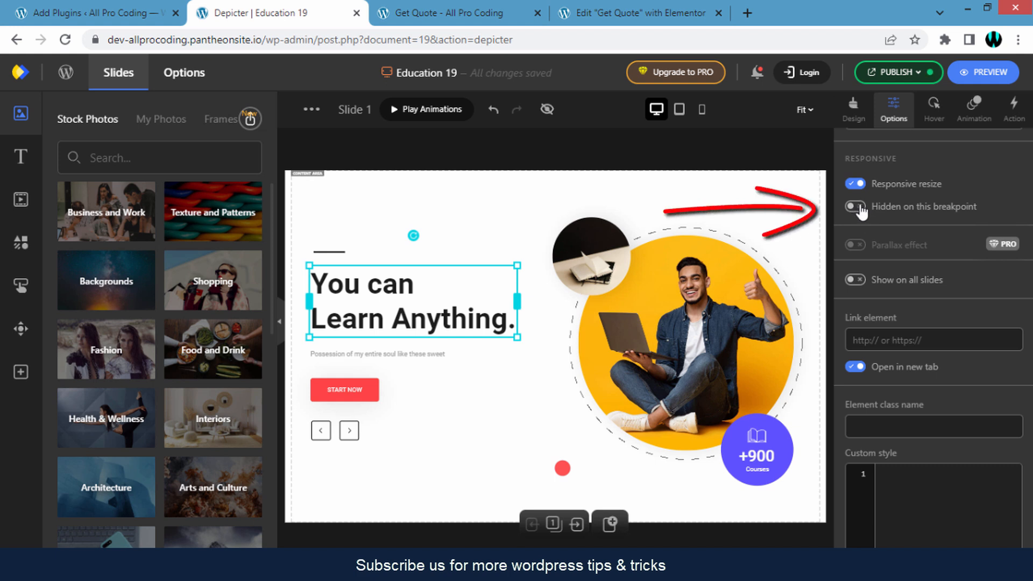
pyautogui.scroll(-3, 888, 242)
pyautogui.click(915, 316)
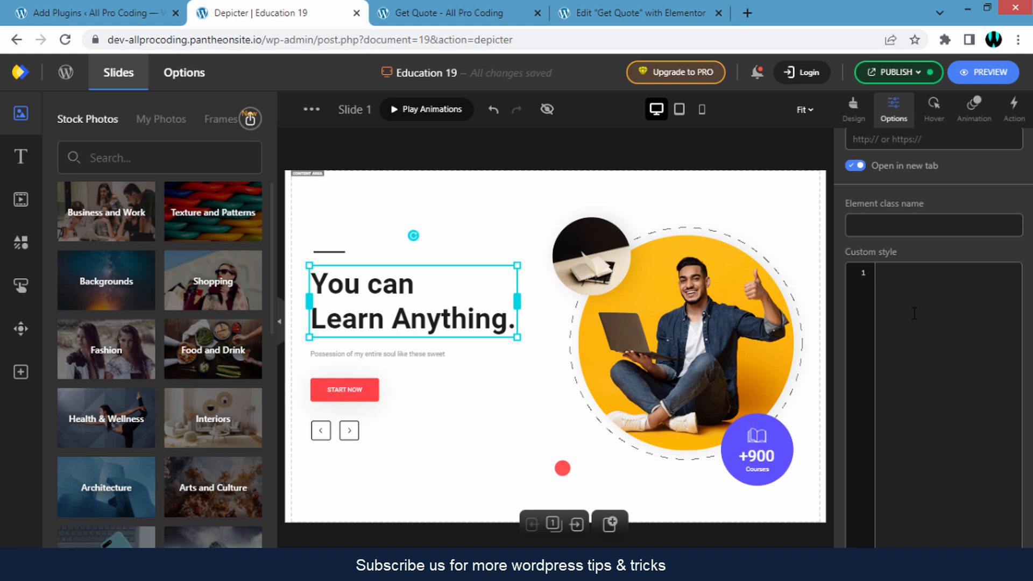
pyautogui.scroll(-1, 914, 314)
pyautogui.scroll(-1, 915, 314)
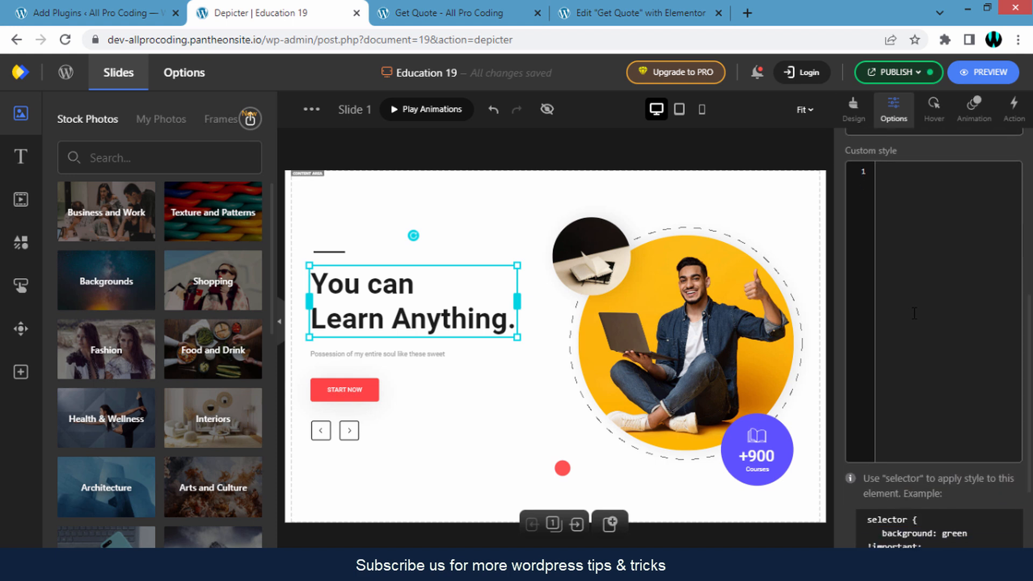
pyautogui.scroll(-2, 914, 313)
pyautogui.scroll(2, 915, 301)
pyautogui.scroll(-2, 914, 280)
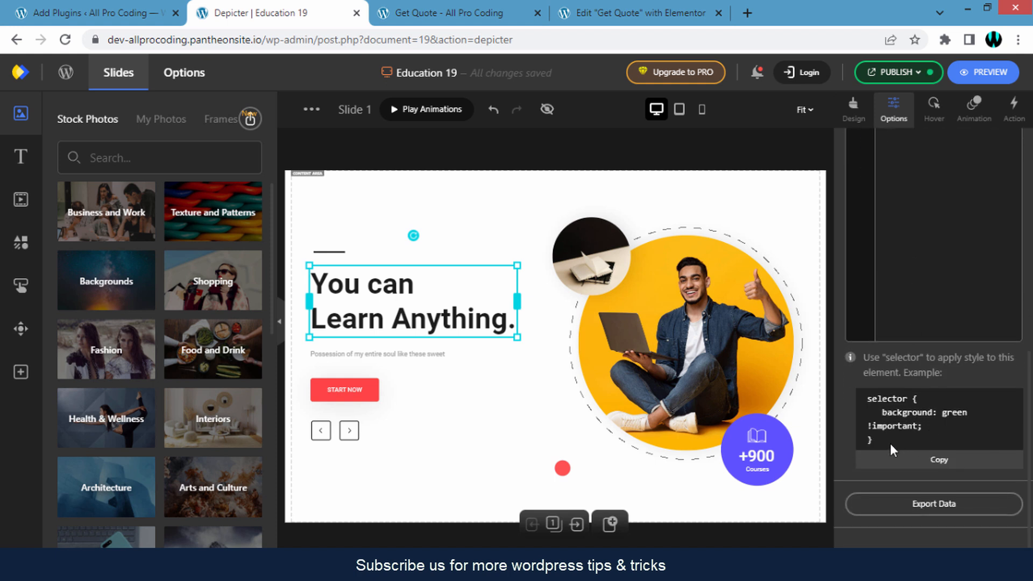
pyautogui.moveTo(885, 441); pyautogui.dragTo(873, 399)
pyautogui.click(881, 412)
pyautogui.scroll(5, 914, 215)
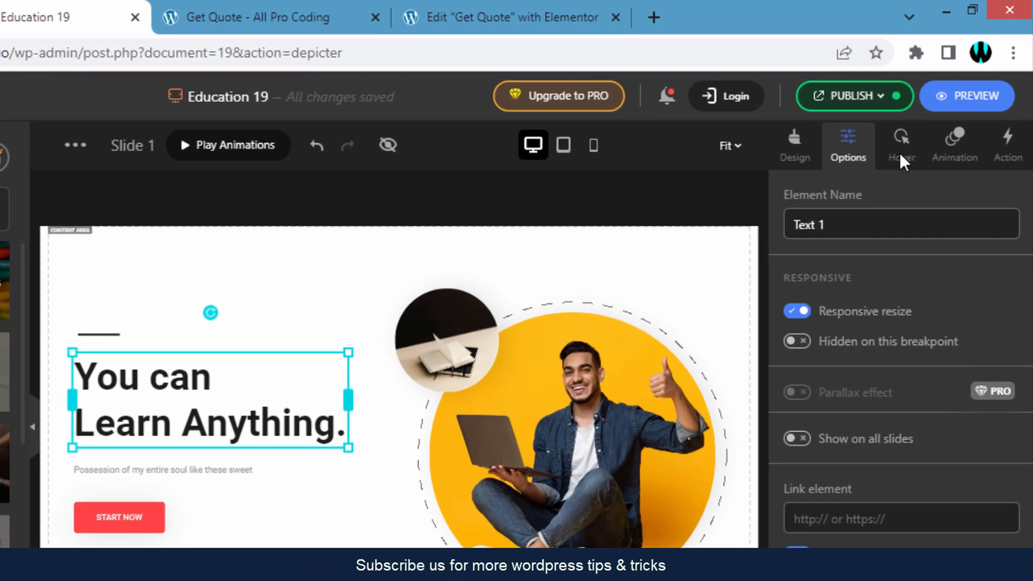
# - Enable hover styles for the "You can Learn Anything." heading and look over the hover settings
pyautogui.click(934, 110)
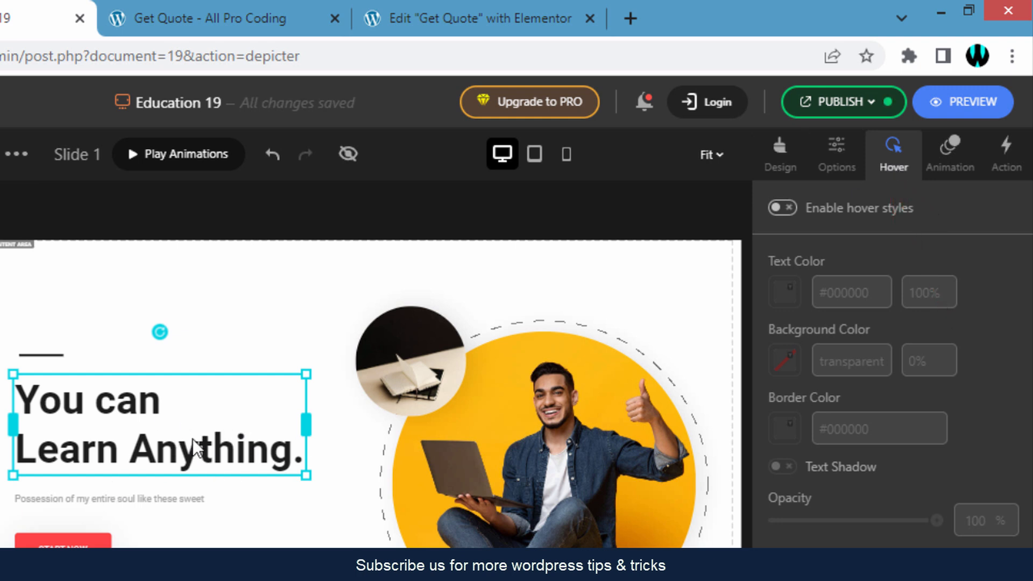
pyautogui.click(785, 209)
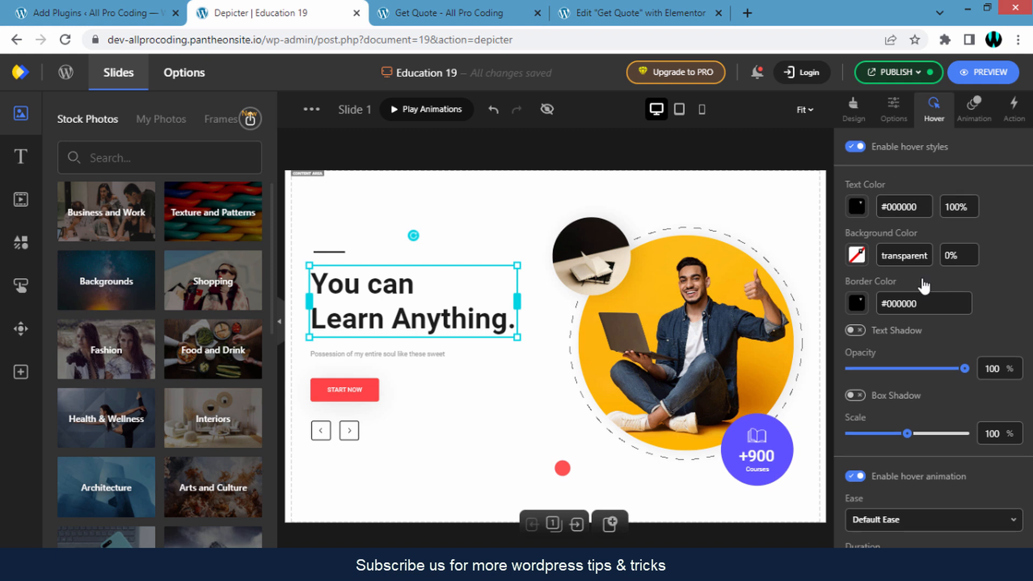
pyautogui.scroll(-1, 924, 302)
pyautogui.scroll(1, 949, 366)
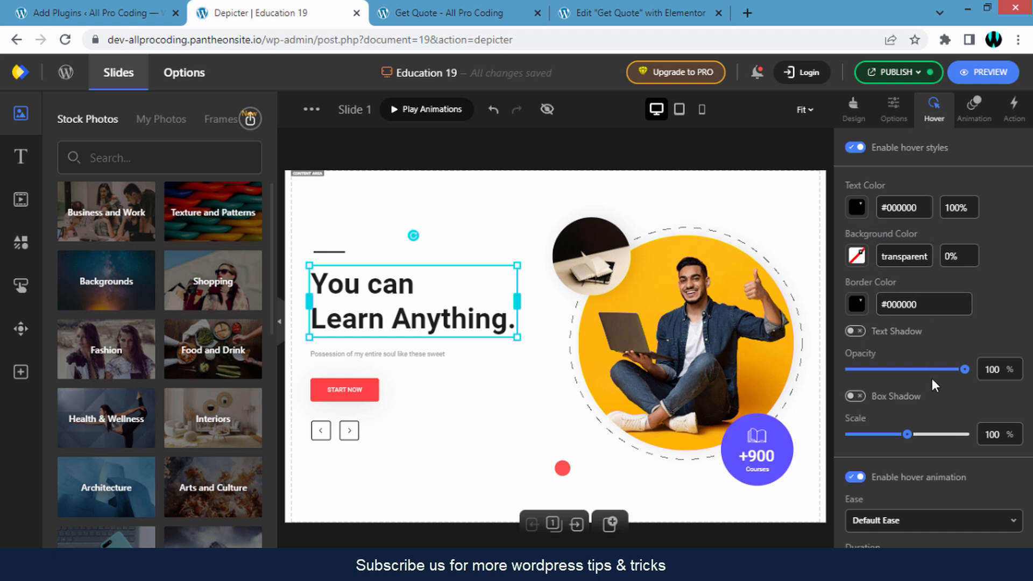
# - Examine the heading's animation and action settings, then revisit its hover settings and options
pyautogui.click(973, 121)
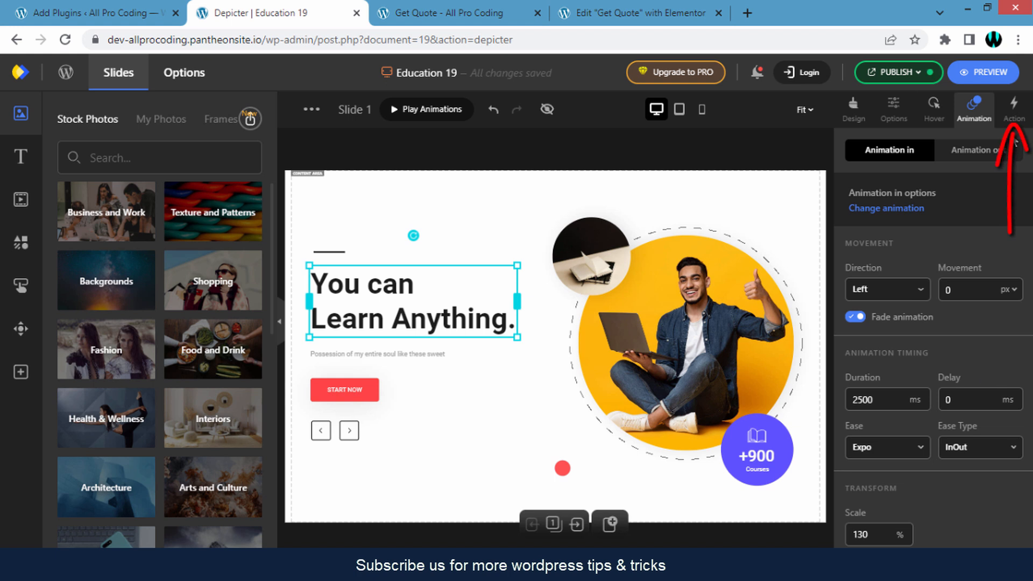
pyautogui.click(1015, 113)
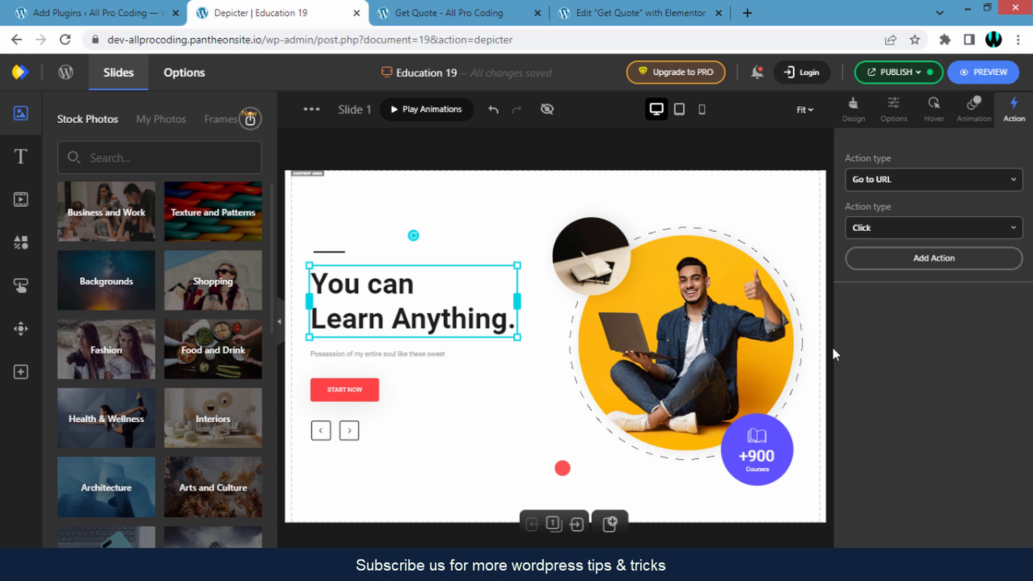
pyautogui.click(975, 118)
pyautogui.click(927, 117)
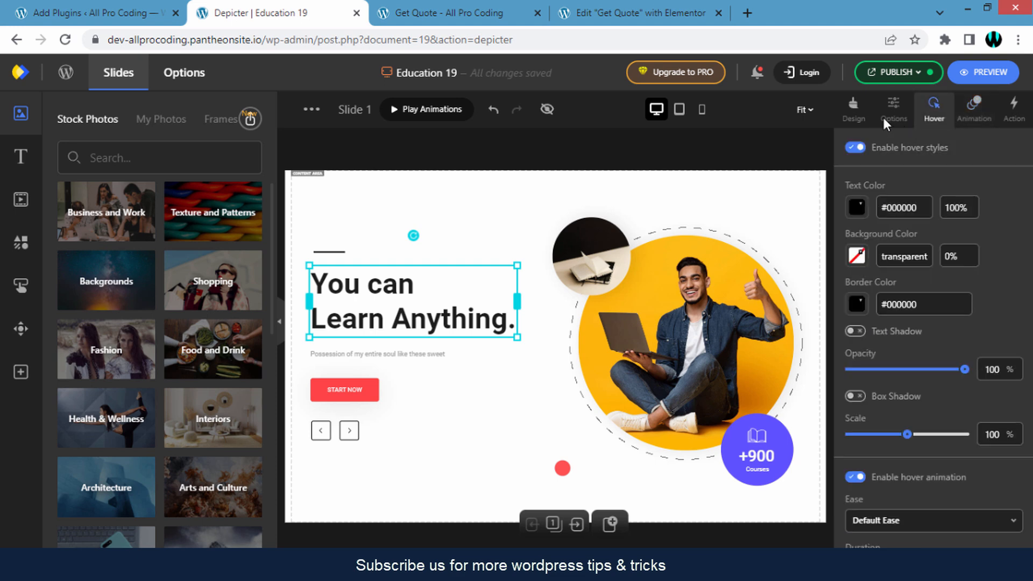
pyautogui.click(885, 116)
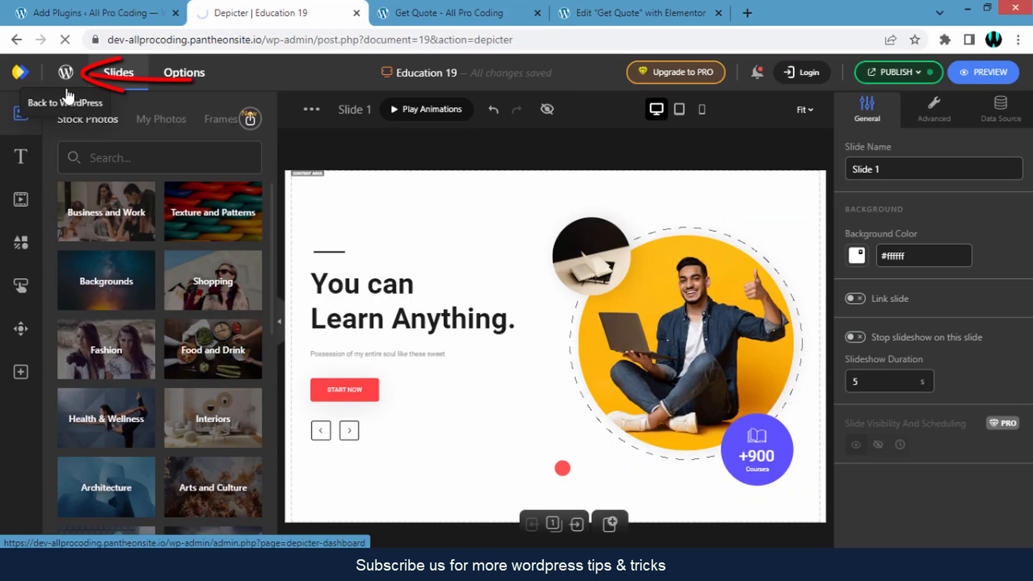
# - Return to the Depicter dashboard and start a new blank slider
pyautogui.click(73, 76)
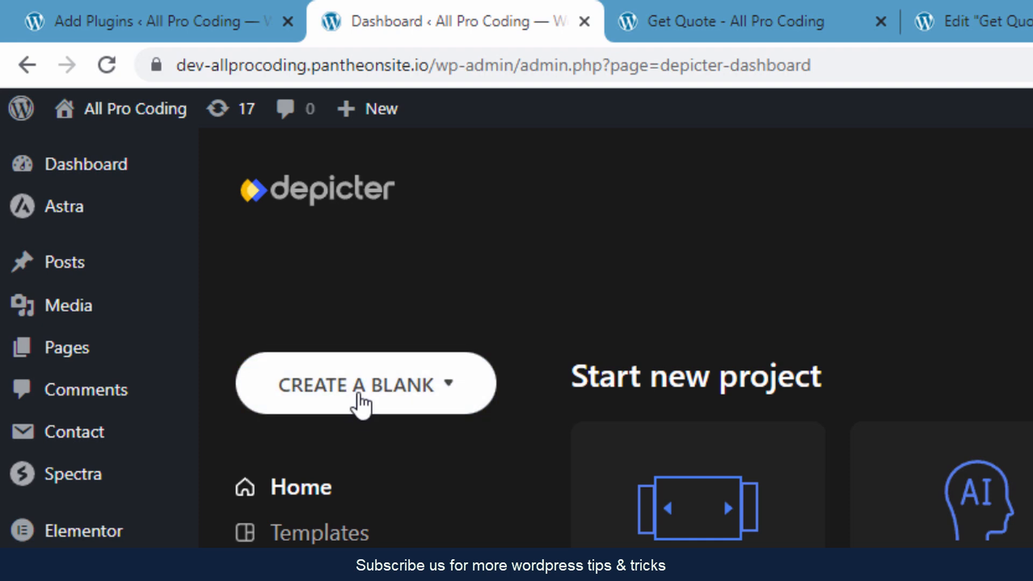
pyautogui.click(360, 402)
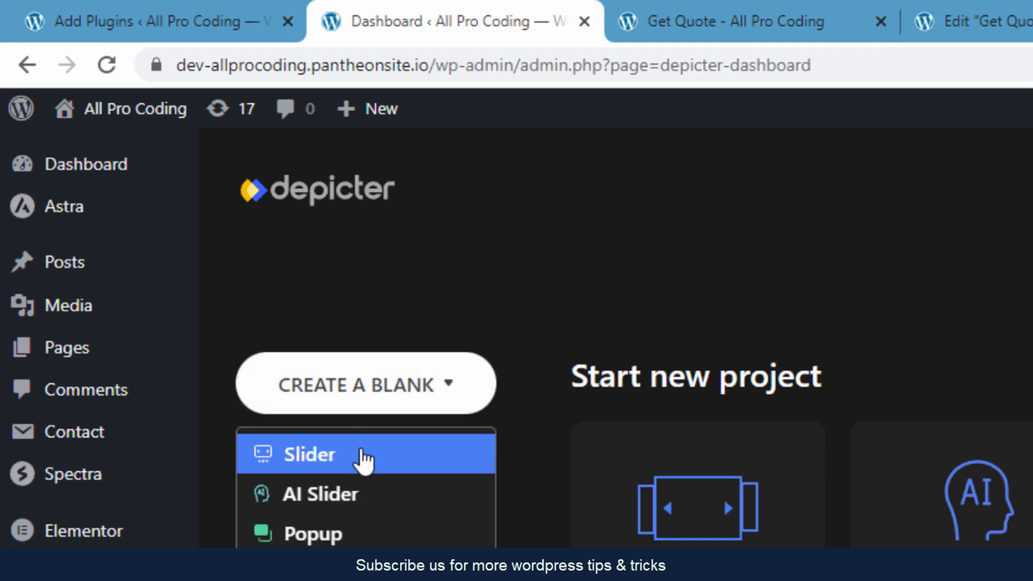
pyautogui.click(364, 459)
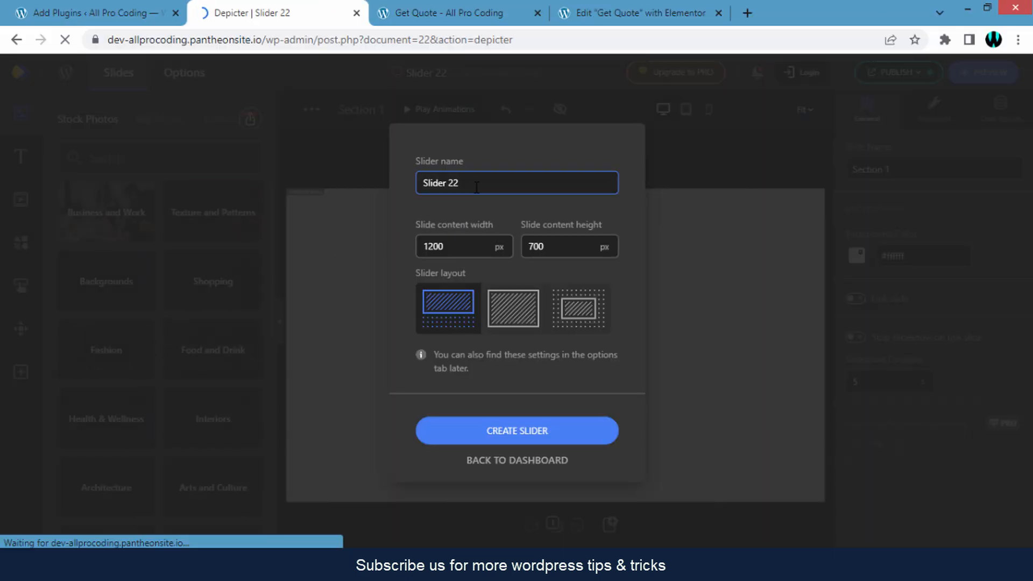
# - Name the new slider "Slider" and set its slide content height to 600 px
pyautogui.moveTo(444, 182); pyautogui.dragTo(471, 190)
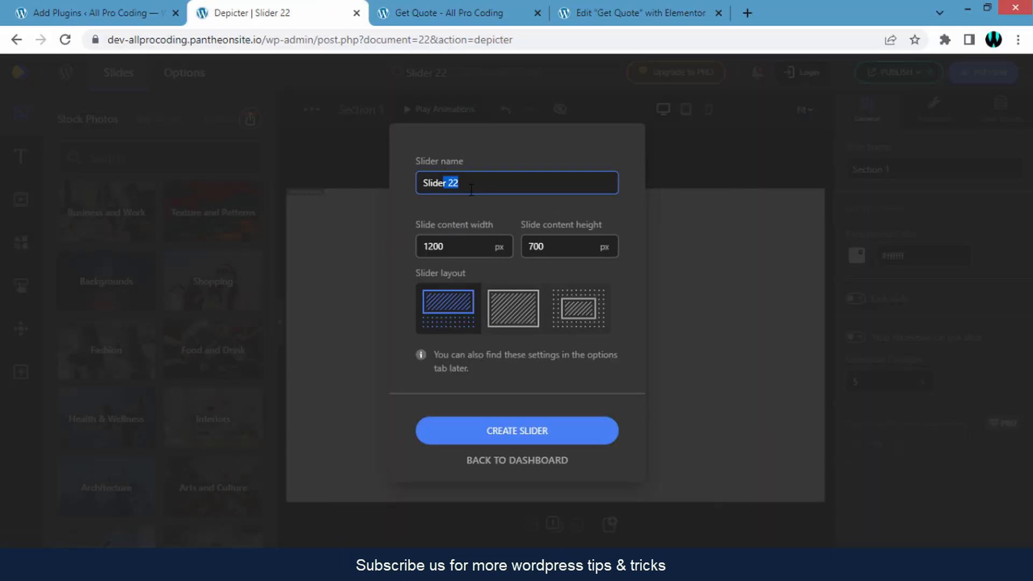
pyautogui.press('BackSpace')
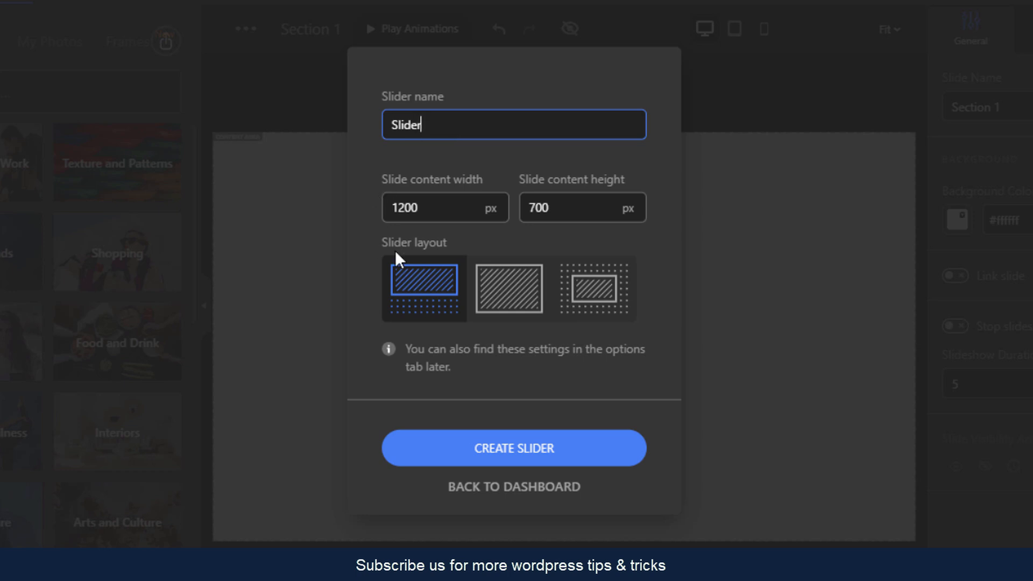
pyautogui.click(444, 206)
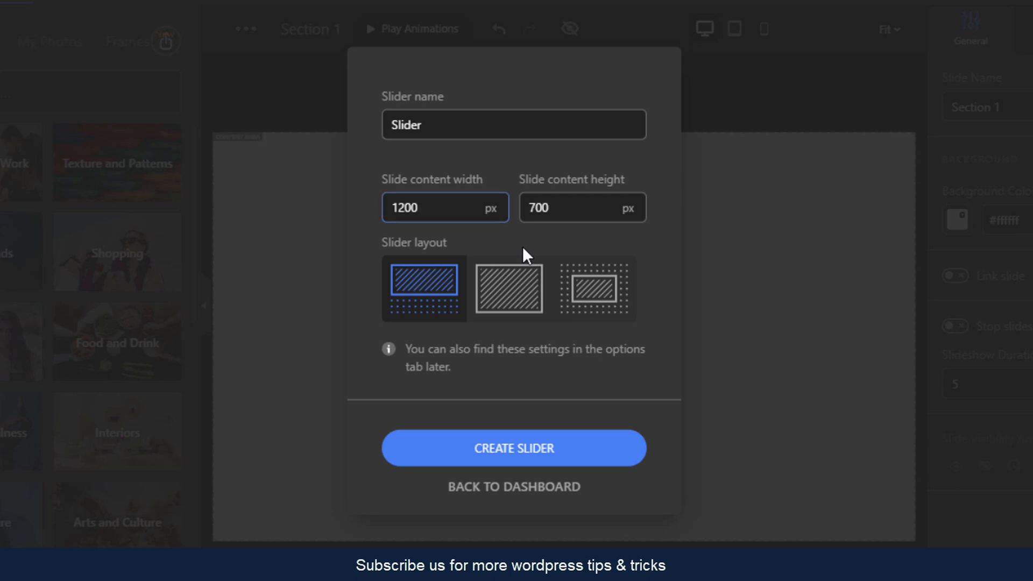
pyautogui.click(542, 223)
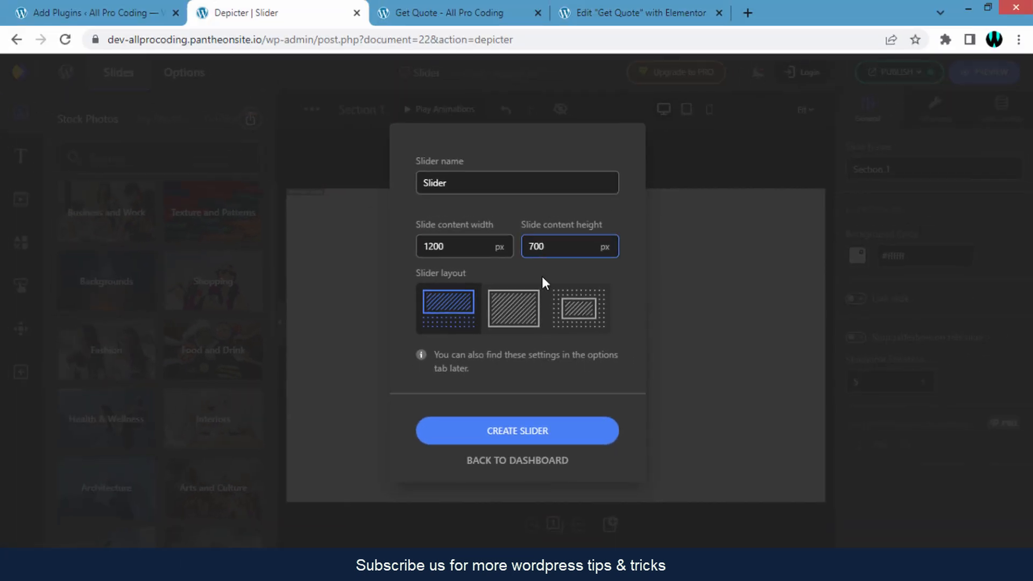
pyautogui.press('BackSpace')
pyautogui.press('BackSpace')
pyautogui.press('BackSpace')
pyautogui.write('600')
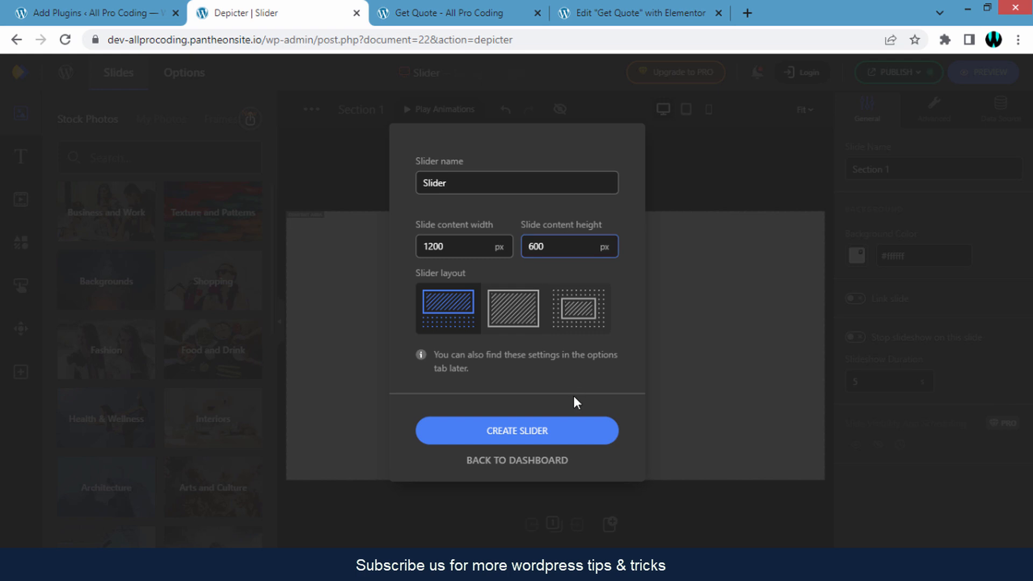
# - Create the slider with the Fullwidth layout and browse the stock photo categories
pyautogui.click(572, 396)
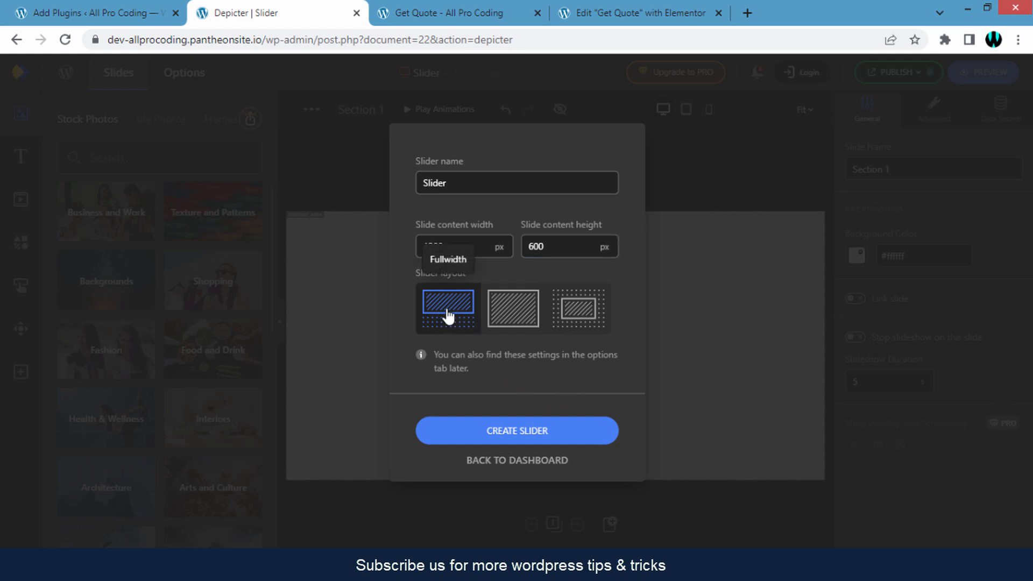
pyautogui.click(560, 439)
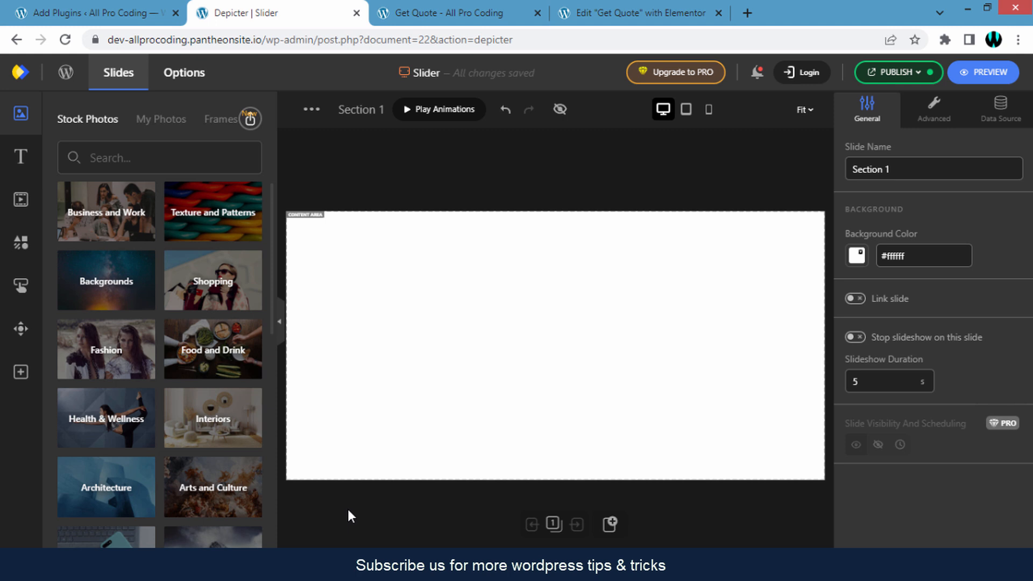
pyautogui.scroll(-1, 170, 396)
pyautogui.scroll(-2, 173, 418)
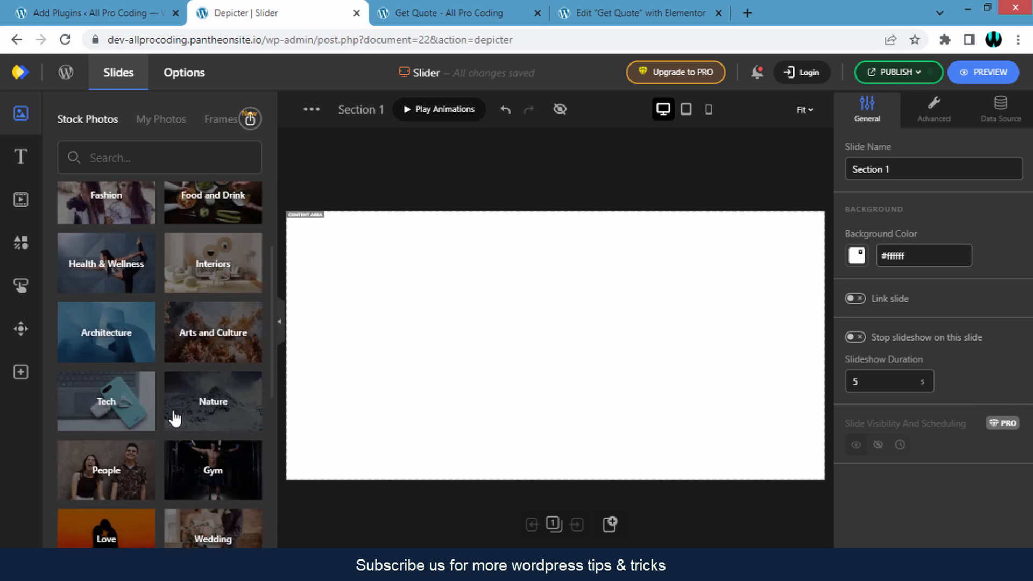
pyautogui.scroll(4, 173, 422)
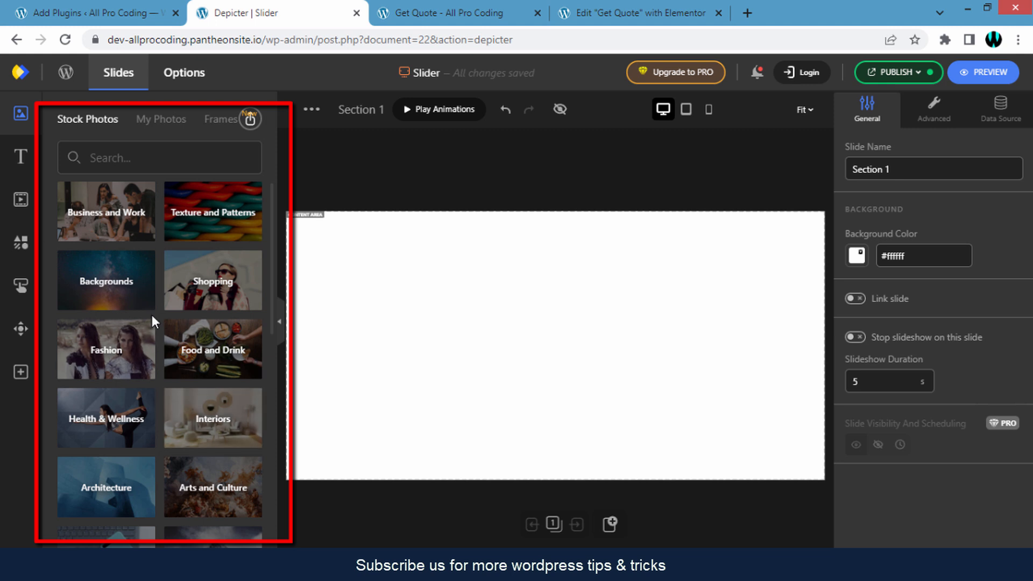
pyautogui.scroll(-2, 152, 351)
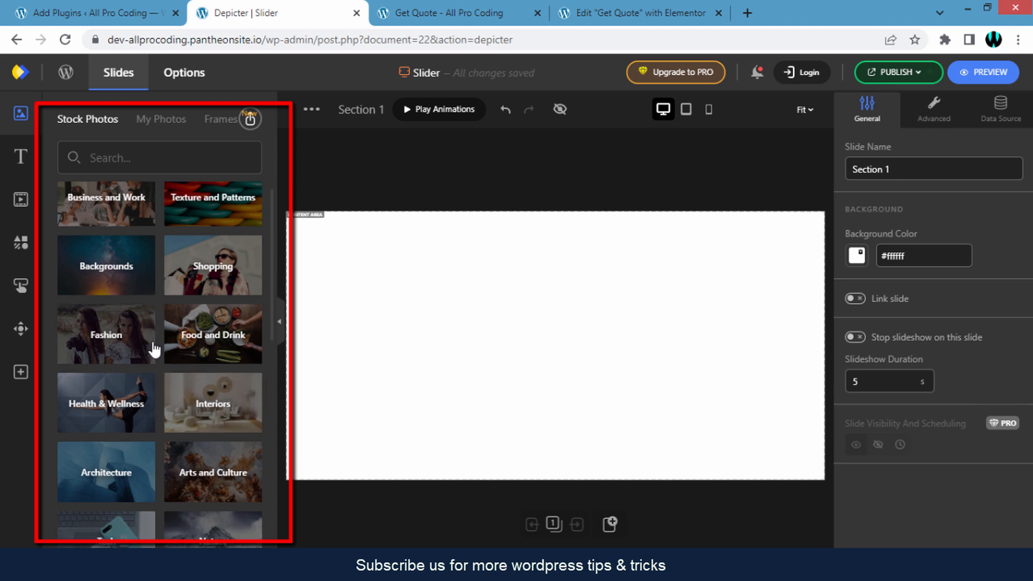
pyautogui.scroll(2, 152, 350)
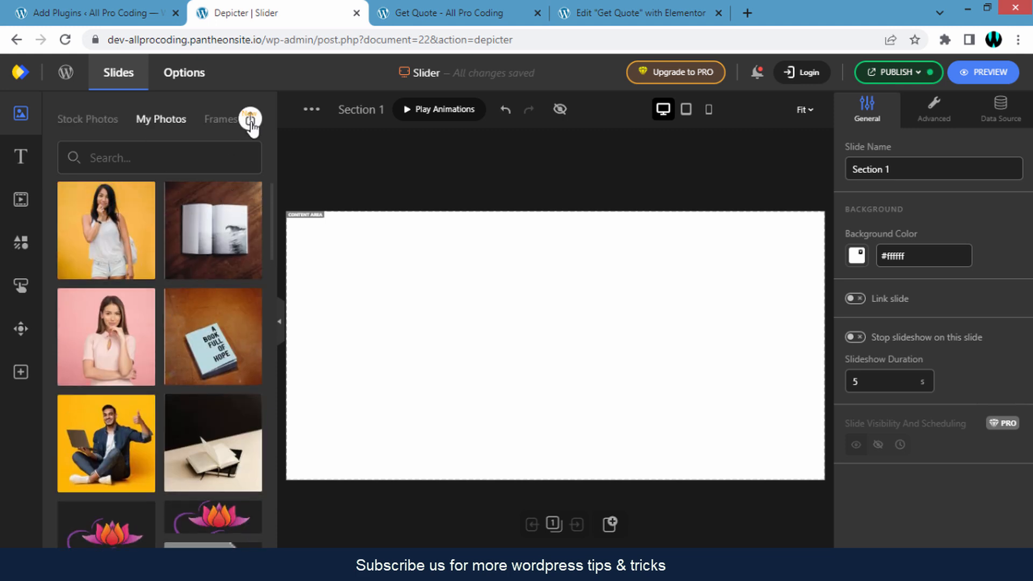
# - Place the uploaded photo of the man with a laptop on the slide's right side, at about X 643, Y 60 px
pyautogui.click(250, 121)
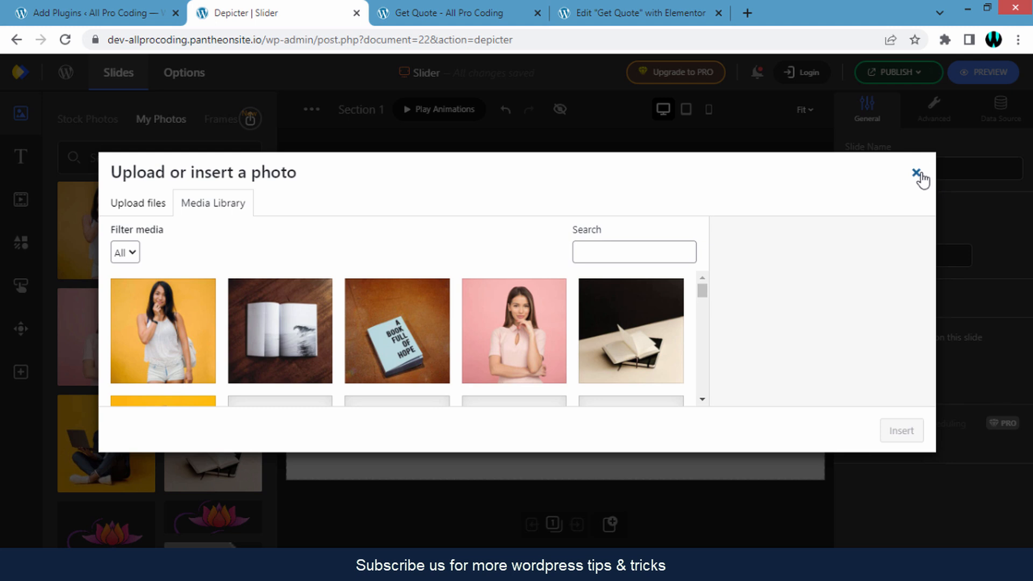
pyautogui.click(917, 173)
pyautogui.scroll(-1, 178, 346)
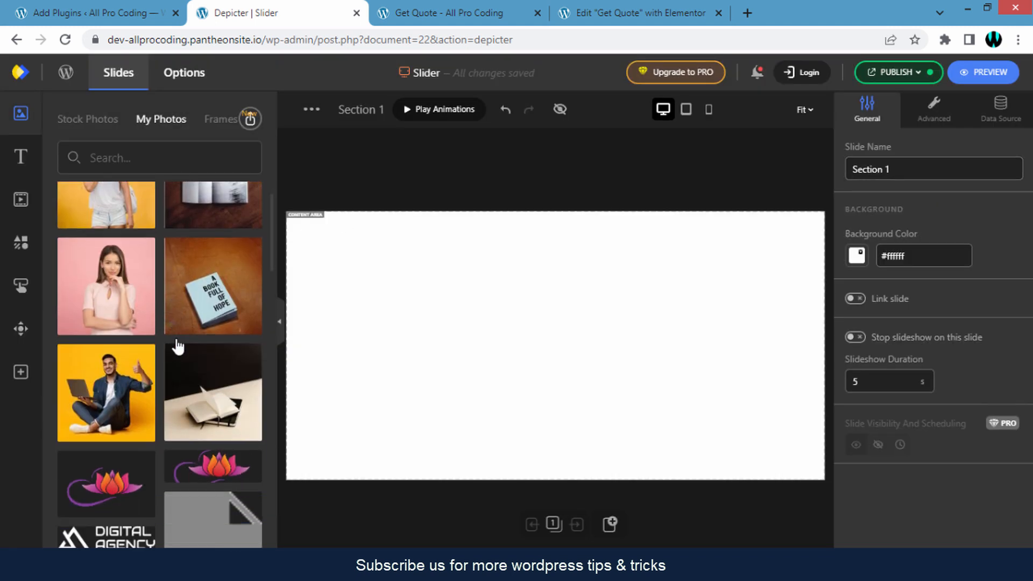
pyautogui.scroll(1, 166, 388)
pyautogui.moveTo(112, 441); pyautogui.dragTo(685, 347)
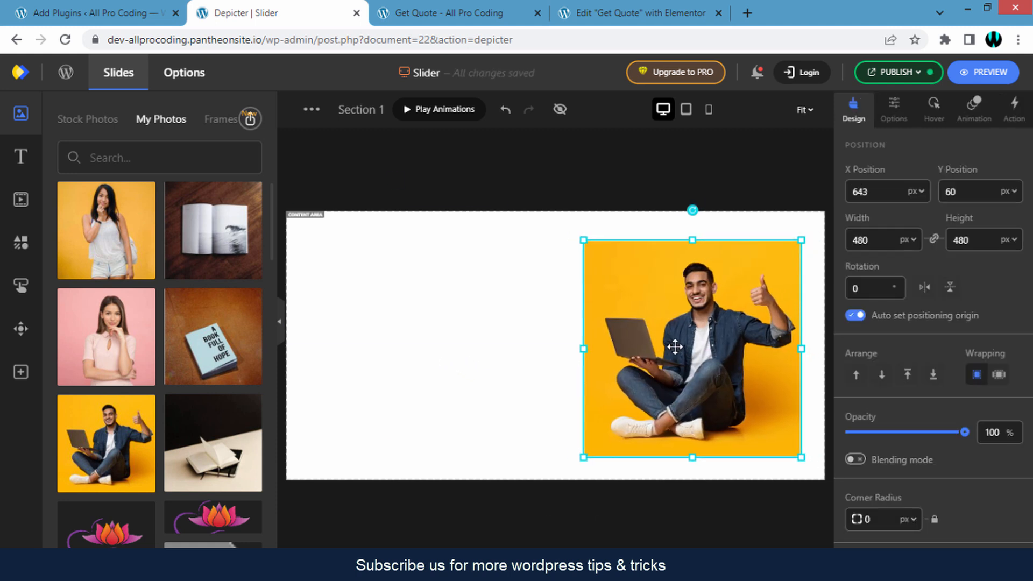
pyautogui.click(390, 304)
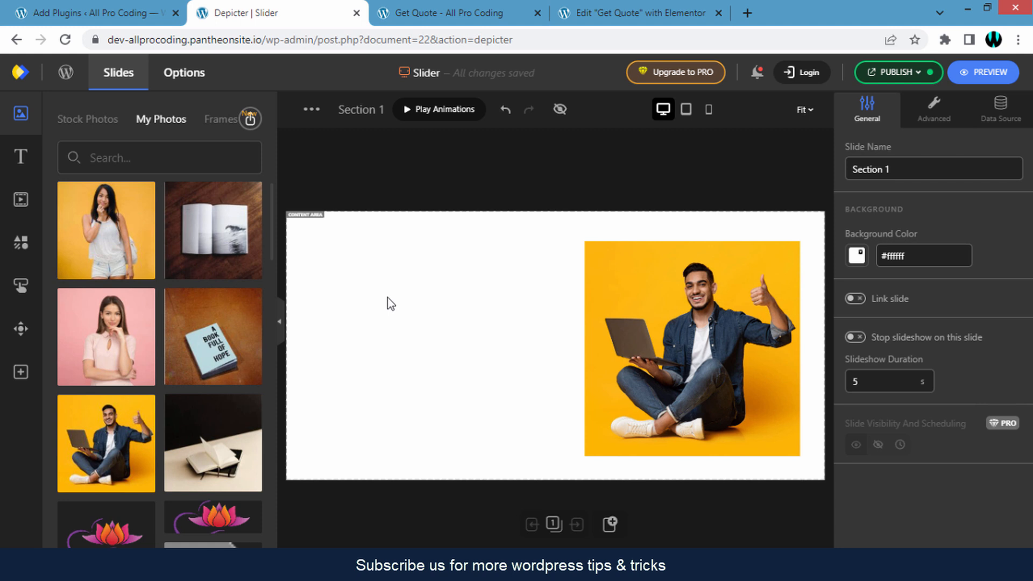
# - Add a heading at about X 67, Y 96 px and replace its text with "We are provide wordpress tutorials for you" copied from Notepad
pyautogui.click(22, 161)
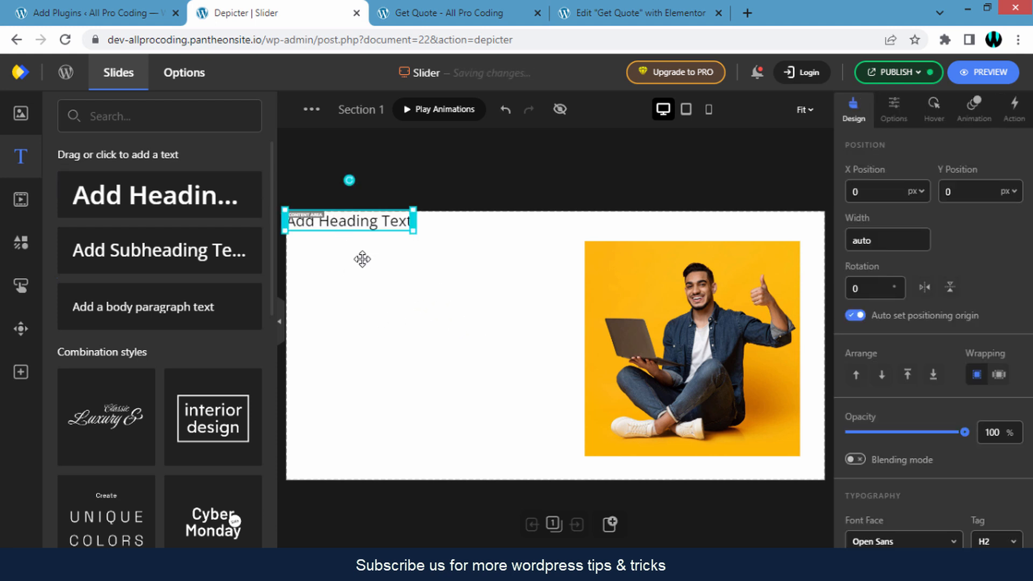
pyautogui.moveTo(362, 259); pyautogui.dragTo(362, 263)
pyautogui.click(272, 568)
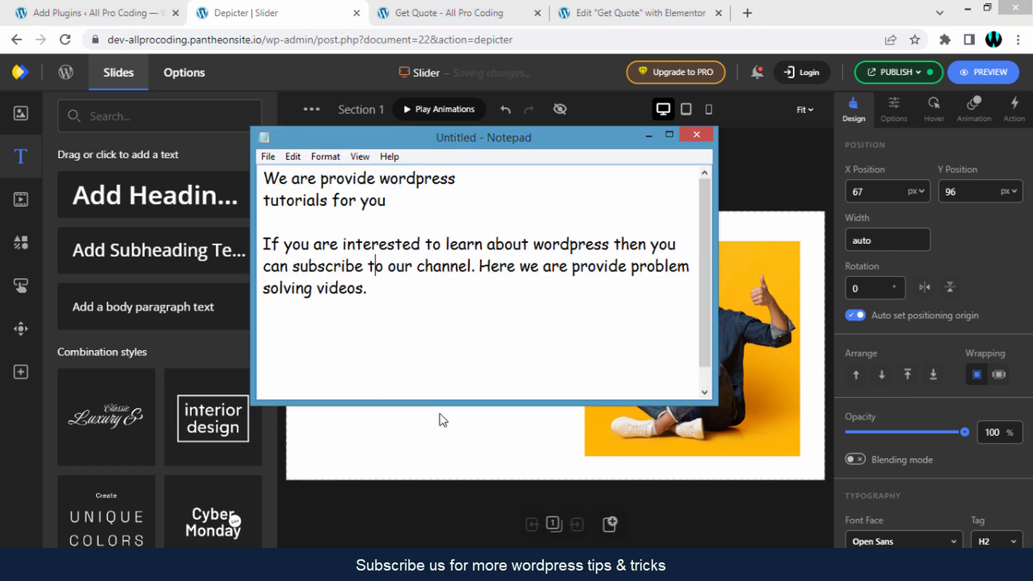
pyautogui.moveTo(387, 201); pyautogui.dragTo(275, 186)
pyautogui.hotkey('ctrl', 'c')
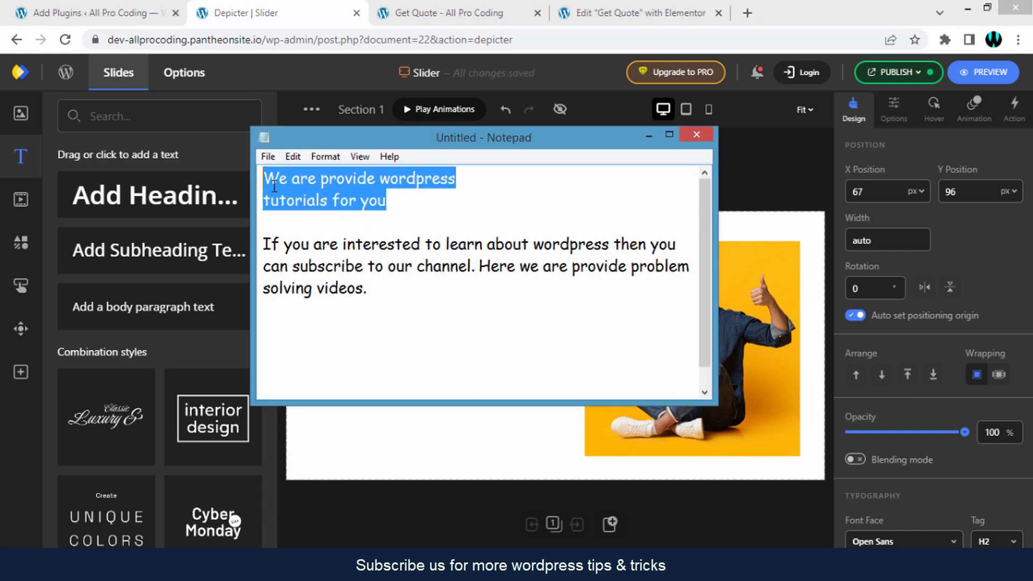
pyautogui.click(272, 568)
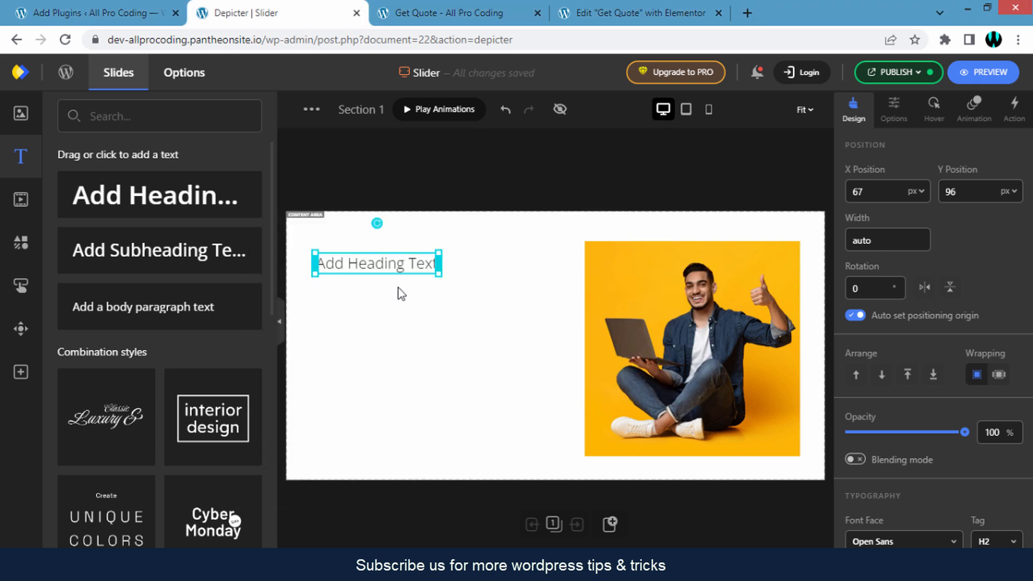
pyautogui.doubleClick(399, 258)
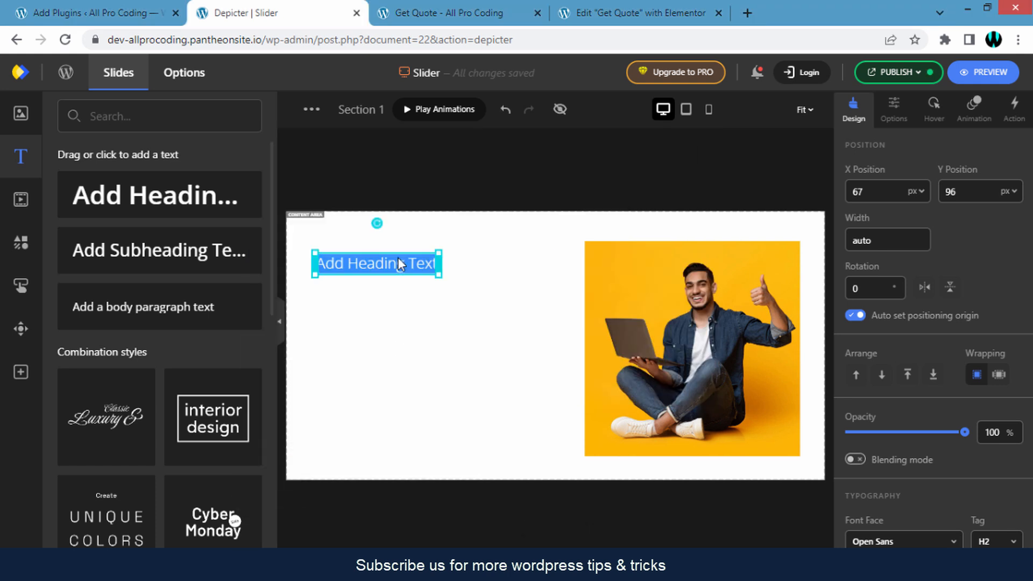
pyautogui.hotkey('ctrl', 'v')
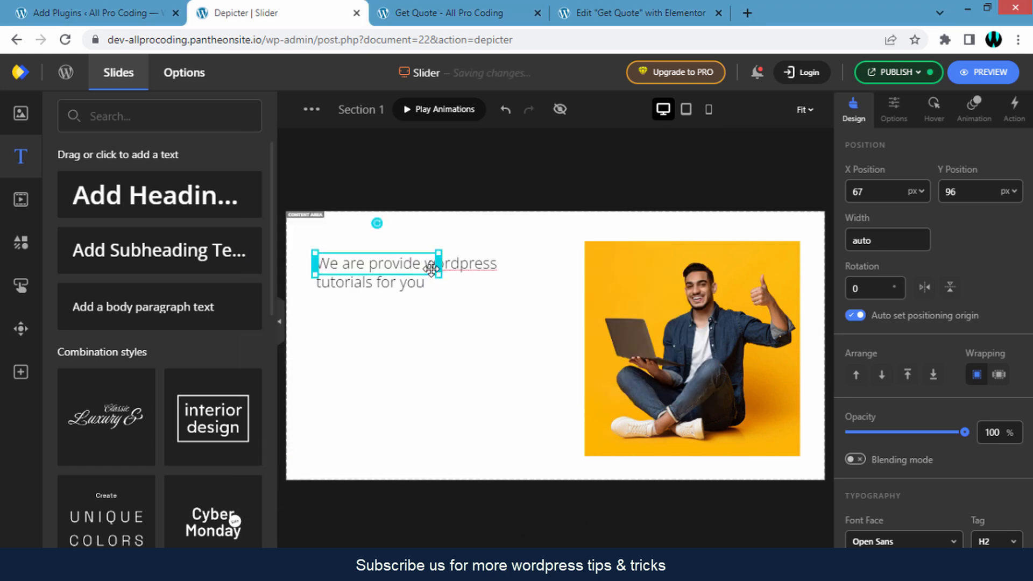
# - Select the whole heading text and set its font weight to Bold
pyautogui.moveTo(403, 271); pyautogui.dragTo(415, 272)
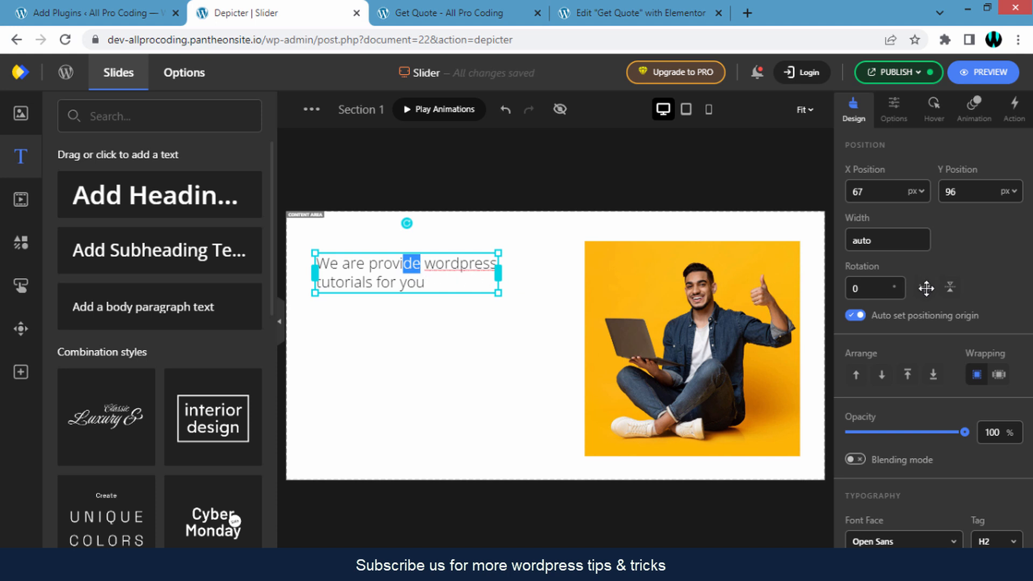
pyautogui.click(544, 301)
pyautogui.click(451, 280)
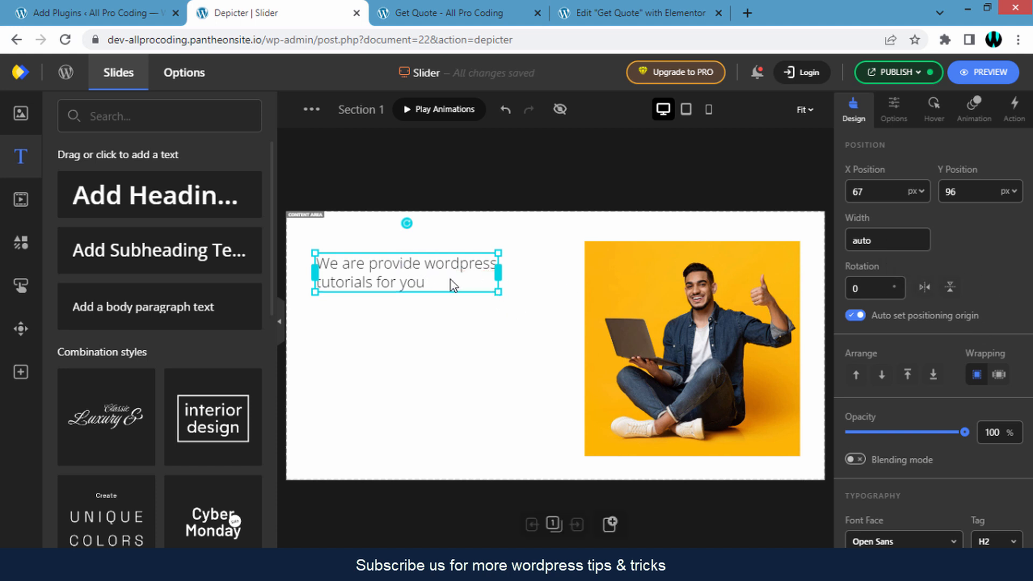
pyautogui.doubleClick(451, 280)
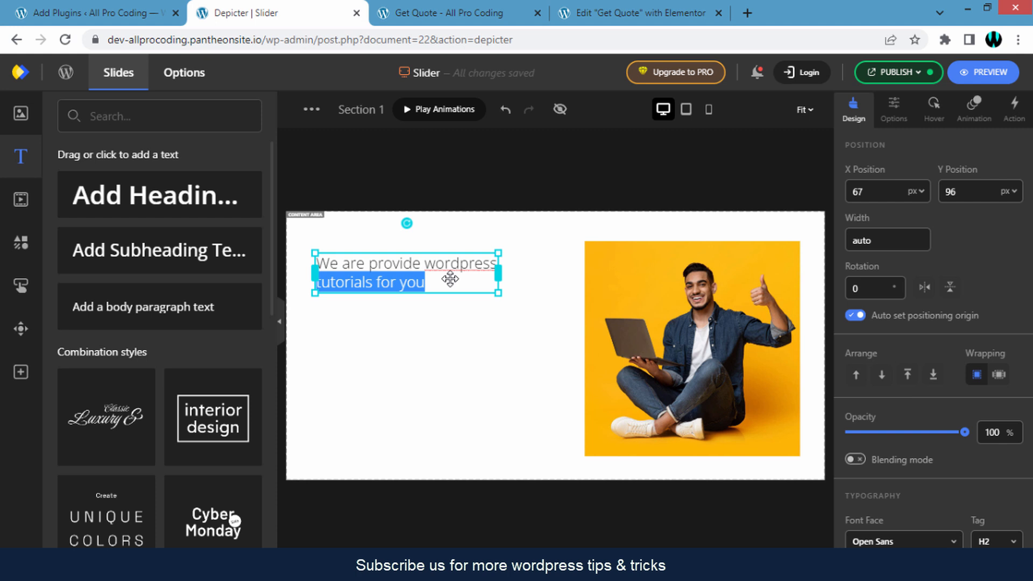
pyautogui.tripleClick(450, 279)
pyautogui.hotkey('ctrl', 'a')
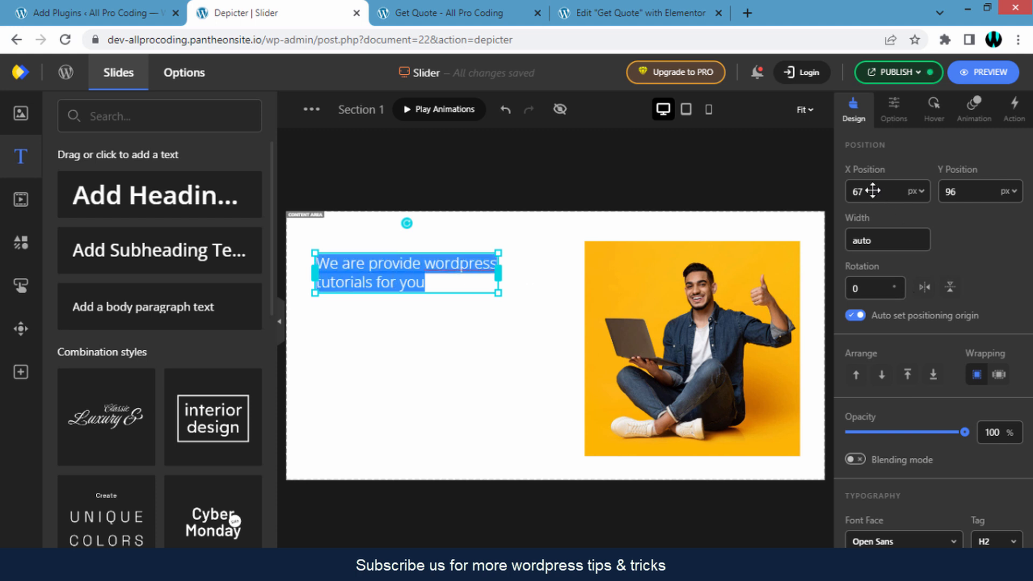
pyautogui.scroll(-5, 952, 231)
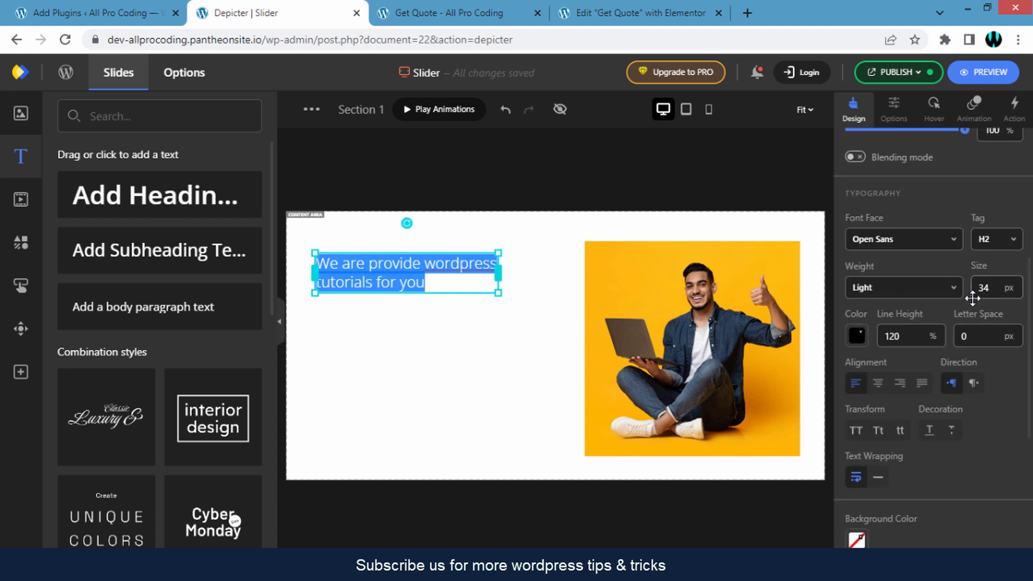
pyautogui.scroll(-2, 964, 269)
pyautogui.click(952, 235)
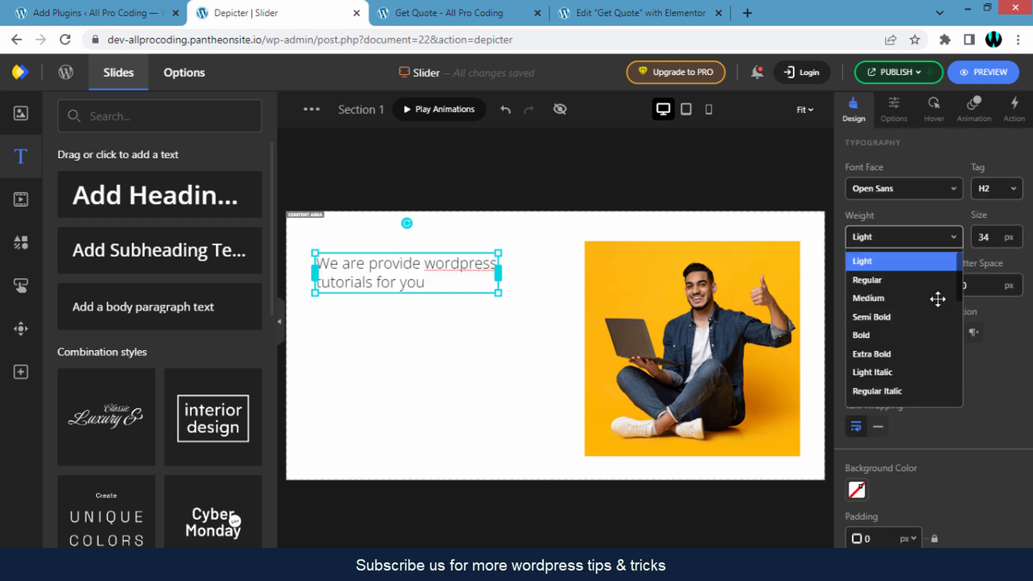
pyautogui.click(909, 336)
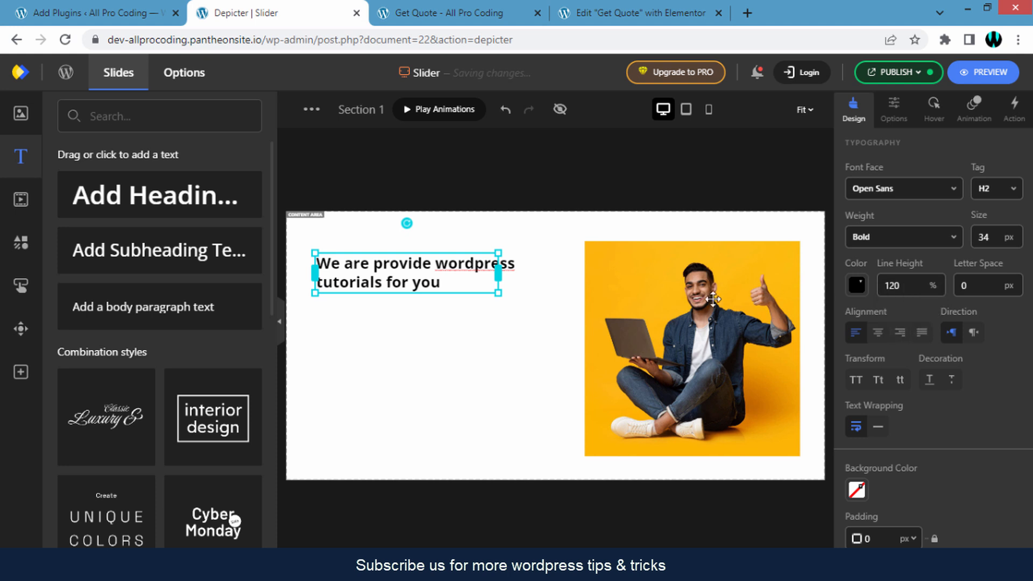
# - Set the heading's tag to H1 and its size to 35 px, and increase its line height
pyautogui.click(989, 238)
pyautogui.press('BackSpace')
pyautogui.write('5')
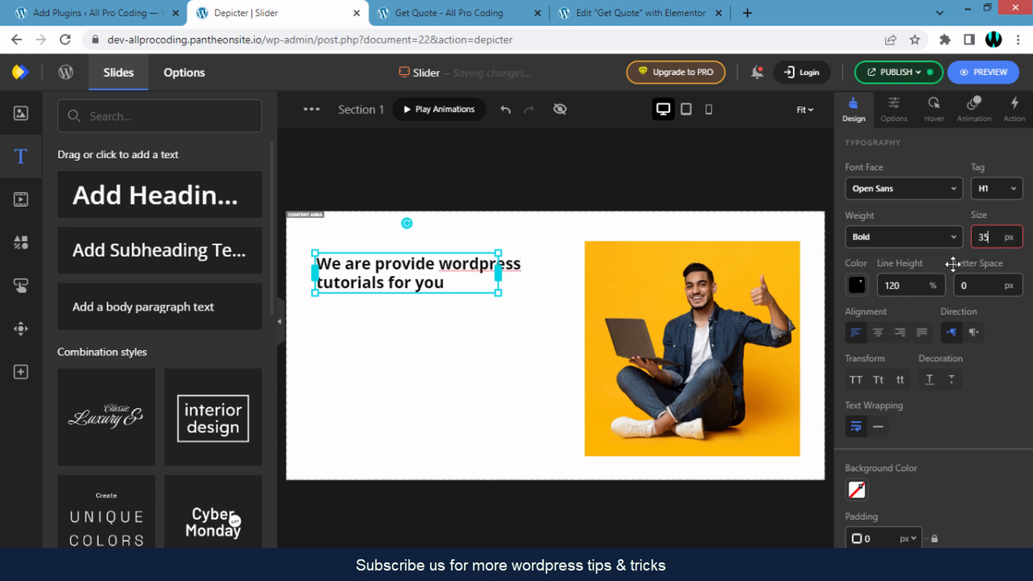
pyautogui.click(930, 291)
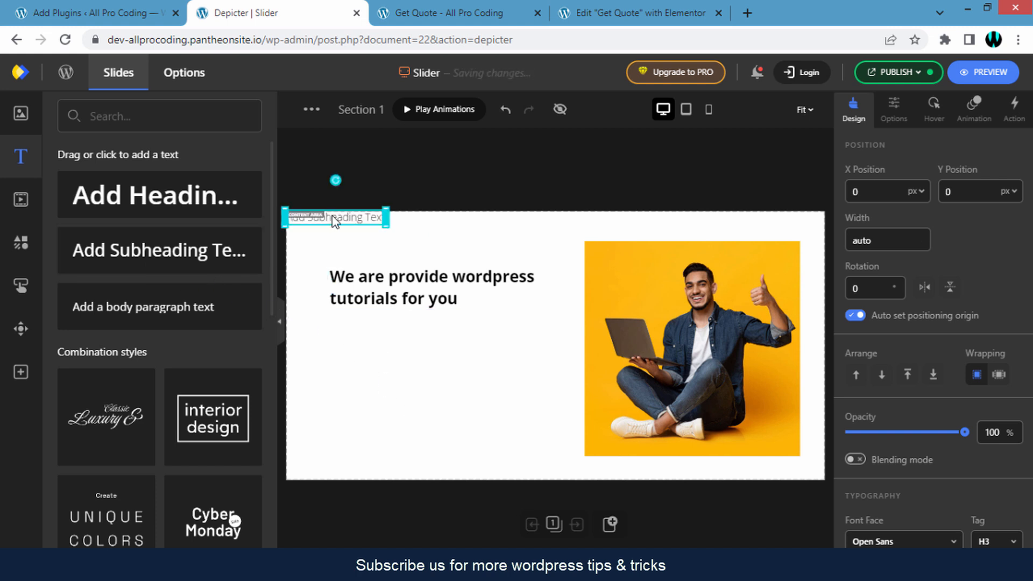
# - Place a subheading below the heading, fill it with Notepad's "If you are interested to learn about wordpress" paragraph, and widen its text box
pyautogui.moveTo(349, 309); pyautogui.dragTo(380, 338)
pyautogui.hotkey('alt', 'Tab')
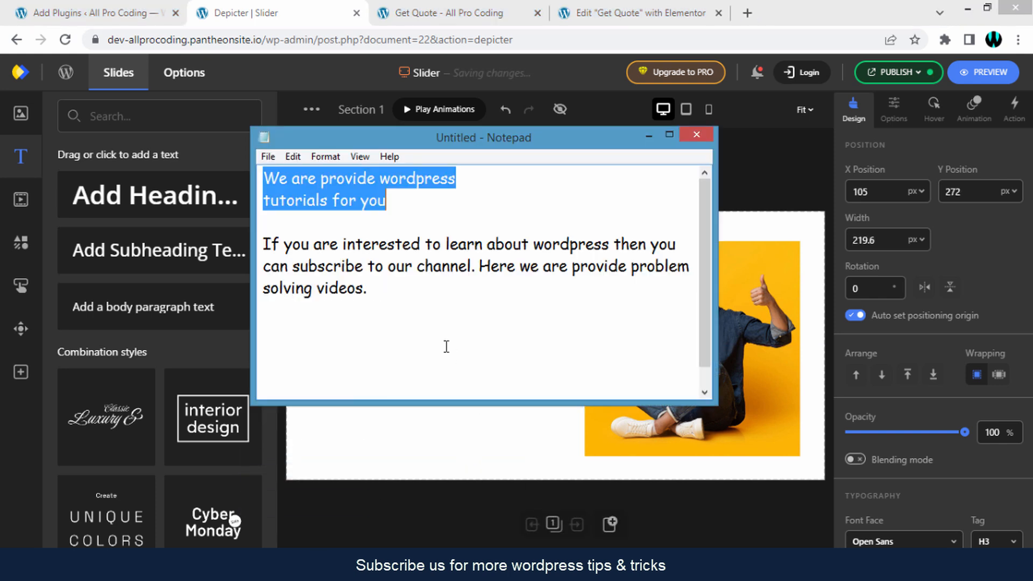
pyautogui.moveTo(367, 298); pyautogui.dragTo(266, 245)
pyautogui.hotkey('ctrl', 'c')
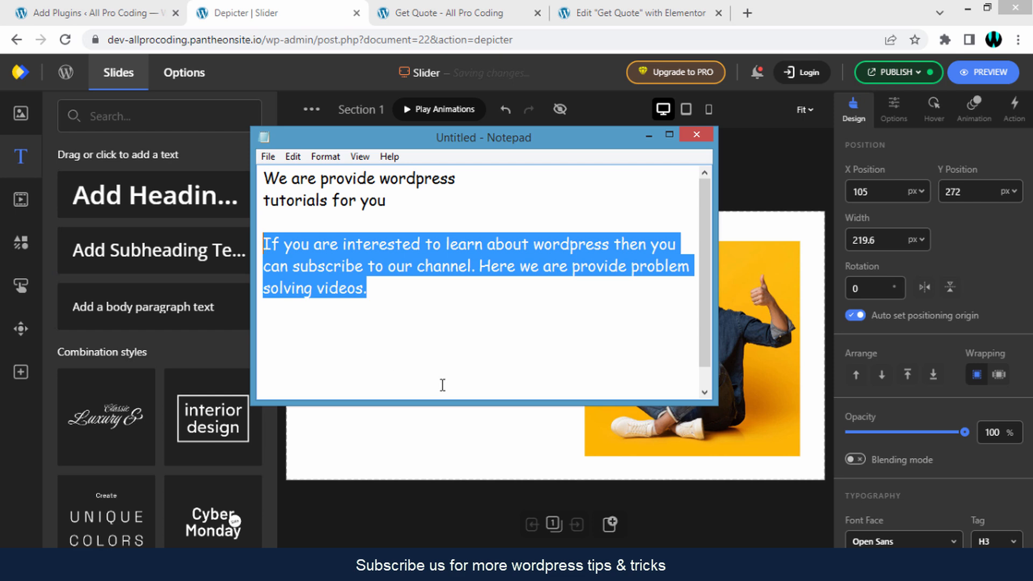
pyautogui.hotkey('alt', 'Tab')
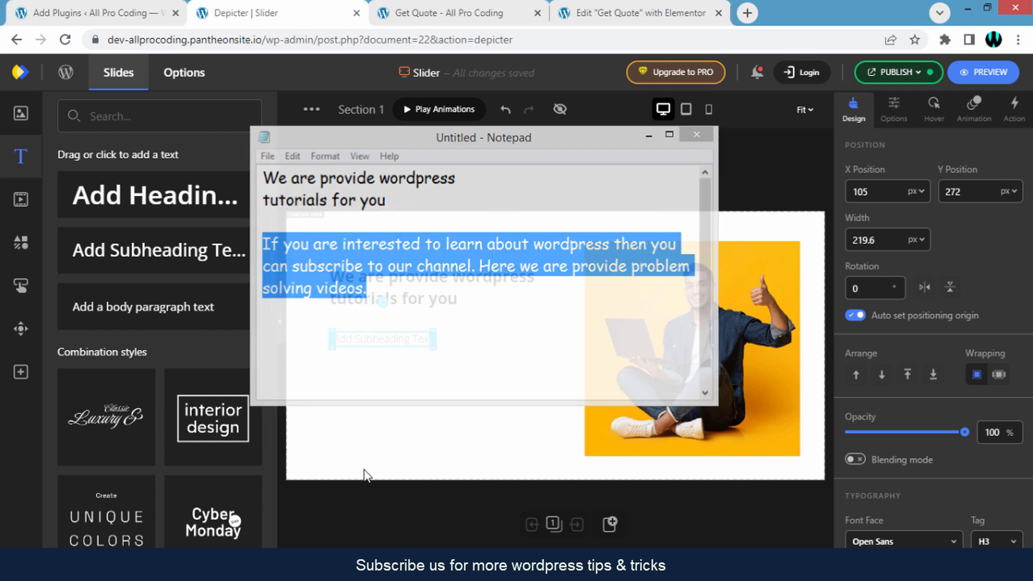
pyautogui.doubleClick(399, 340)
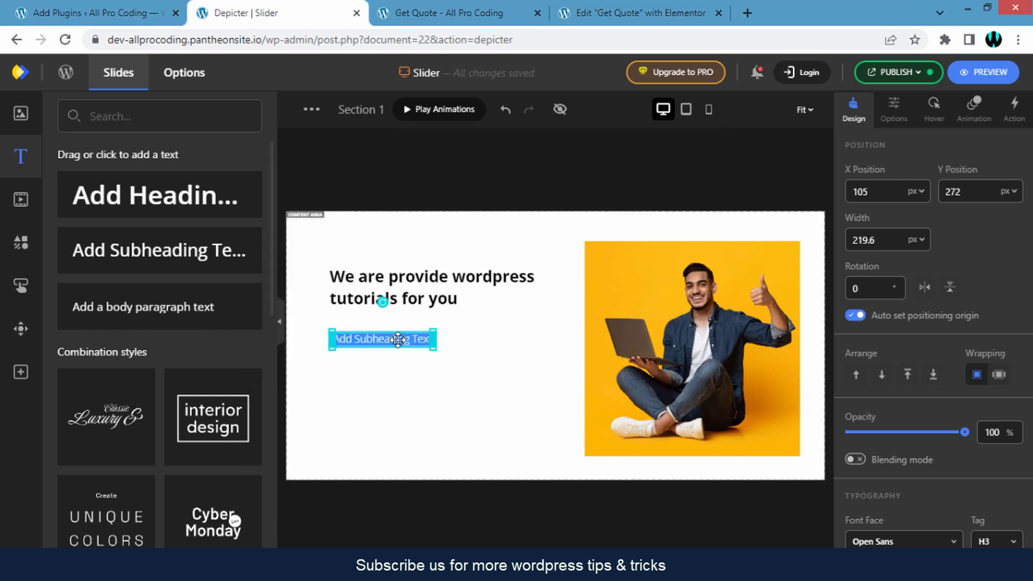
pyautogui.hotkey('ctrl', 'v')
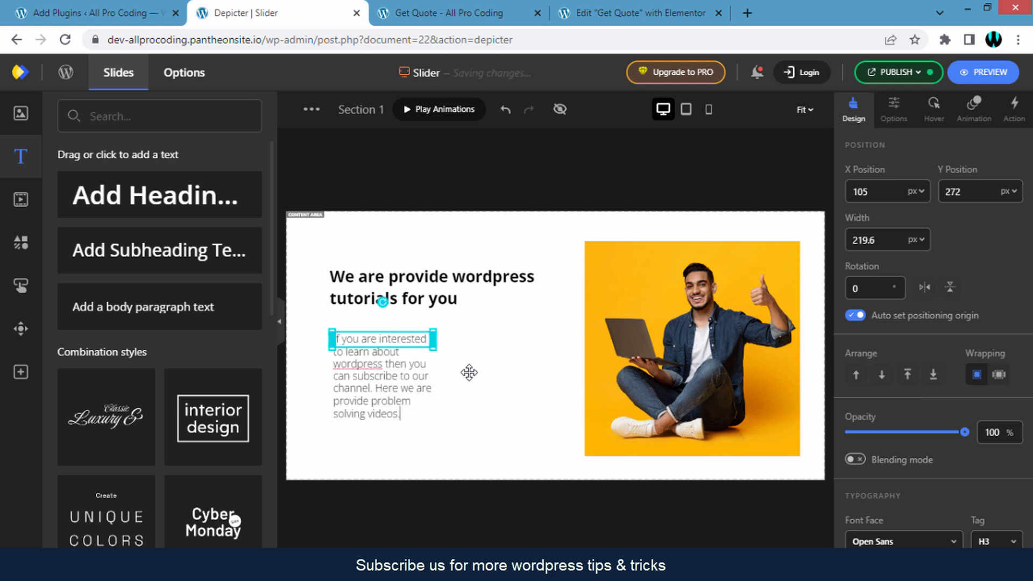
pyautogui.moveTo(433, 341)
pyautogui.mouseDown()
pyautogui.moveTo(487, 352)
pyautogui.moveTo(432, 354)
pyautogui.mouseUp()
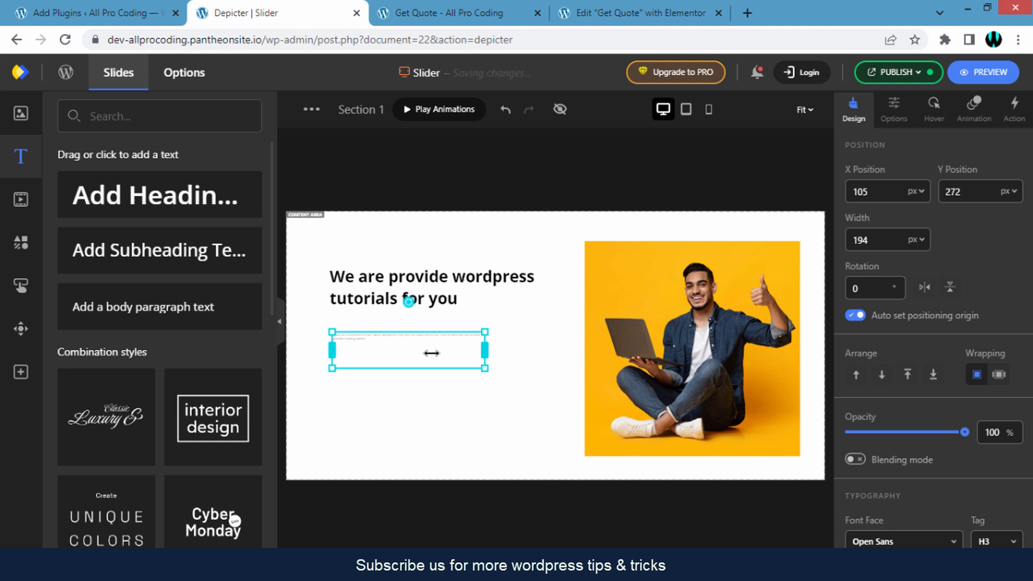
pyautogui.click(435, 354)
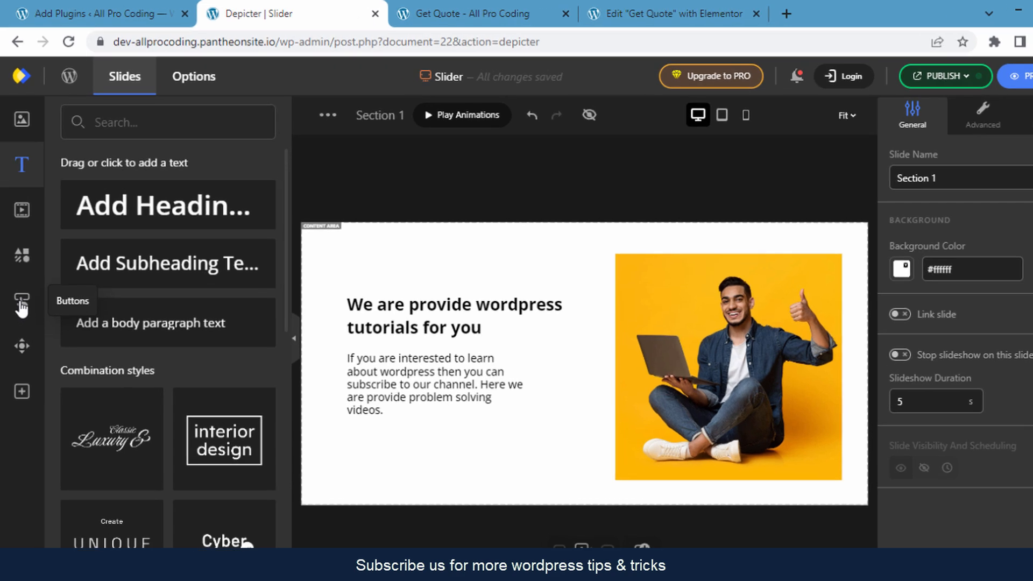
# - Add a filled blue pill-shaped button below the paragraph at about X 91, Y 450 px and enlarge it to about 129 × 44 px
pyautogui.click(20, 291)
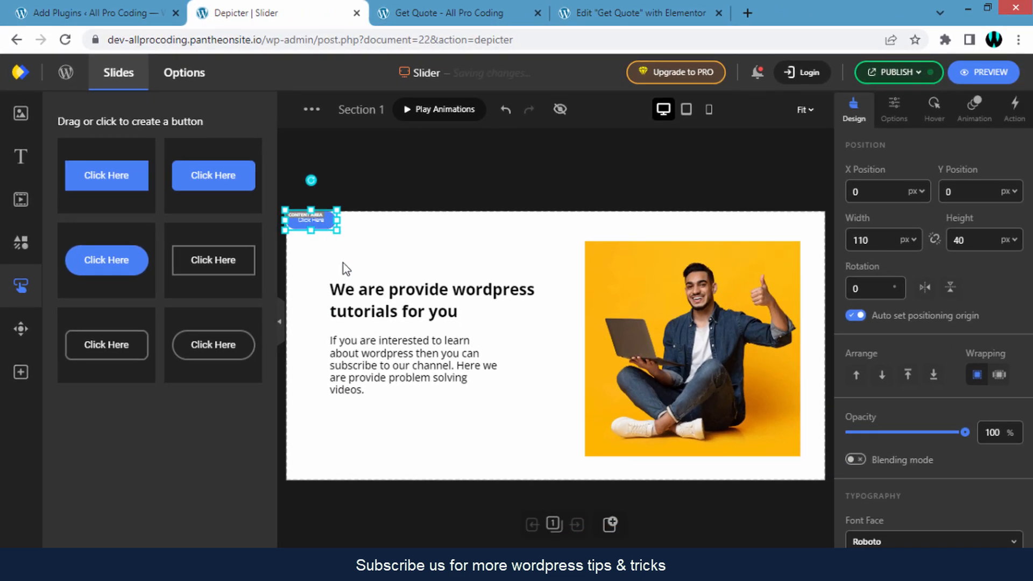
pyautogui.moveTo(346, 267); pyautogui.dragTo(365, 434)
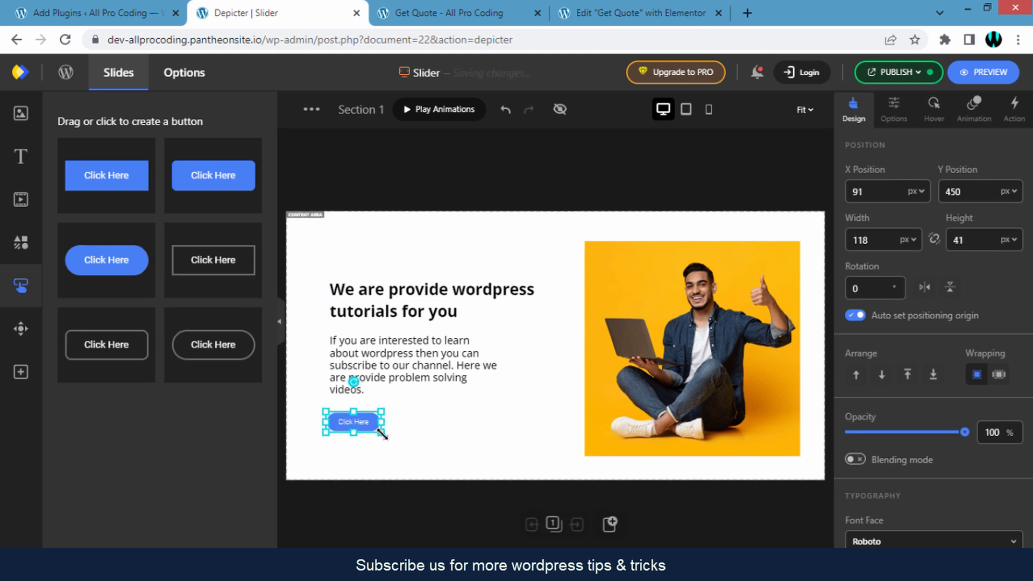
pyautogui.moveTo(379, 432); pyautogui.dragTo(386, 434)
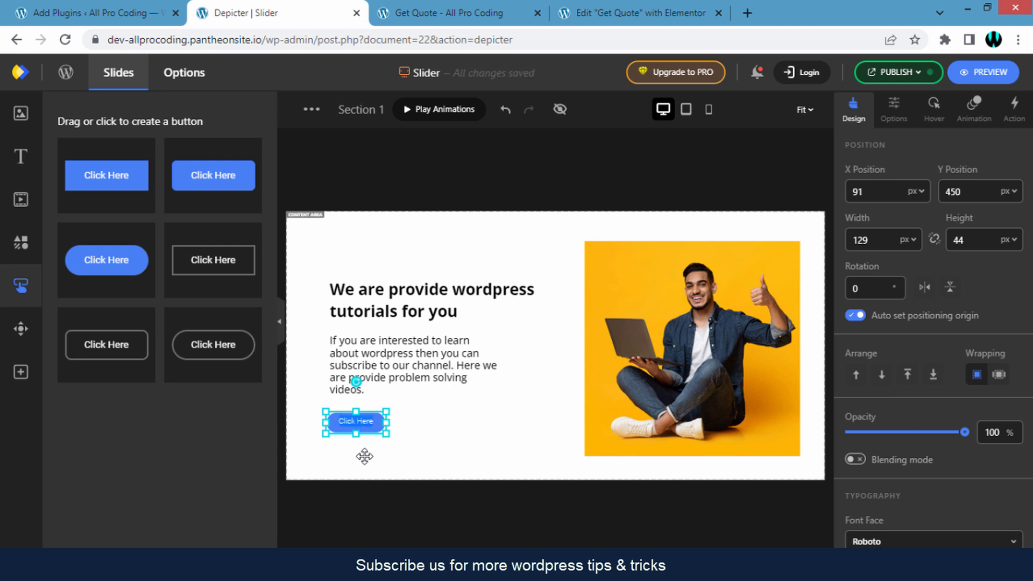
# - Change the blue button's label to "About Us" and keep the button selected
pyautogui.write('About Us')
pyautogui.click(413, 431)
pyautogui.click(354, 423)
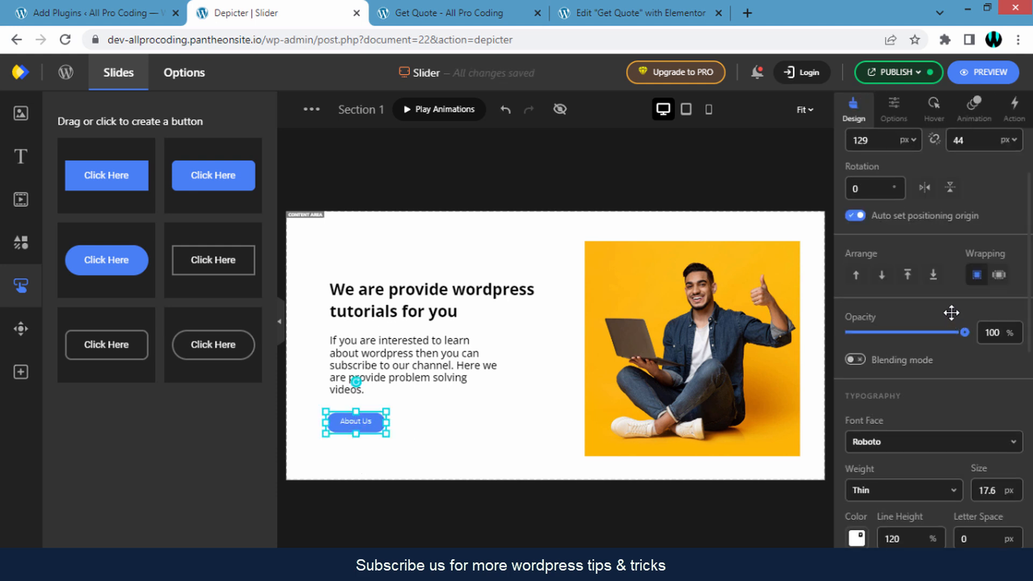
# - Set the About Us button's background color to dark gray #353535
pyautogui.scroll(2, 951, 302)
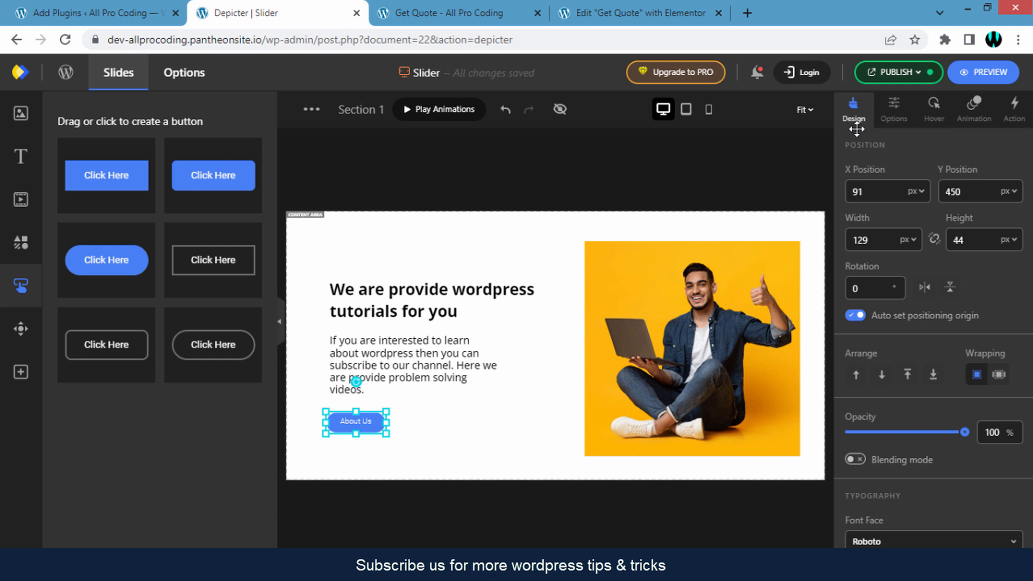
pyautogui.scroll(-3, 929, 301)
pyautogui.scroll(-7, 933, 320)
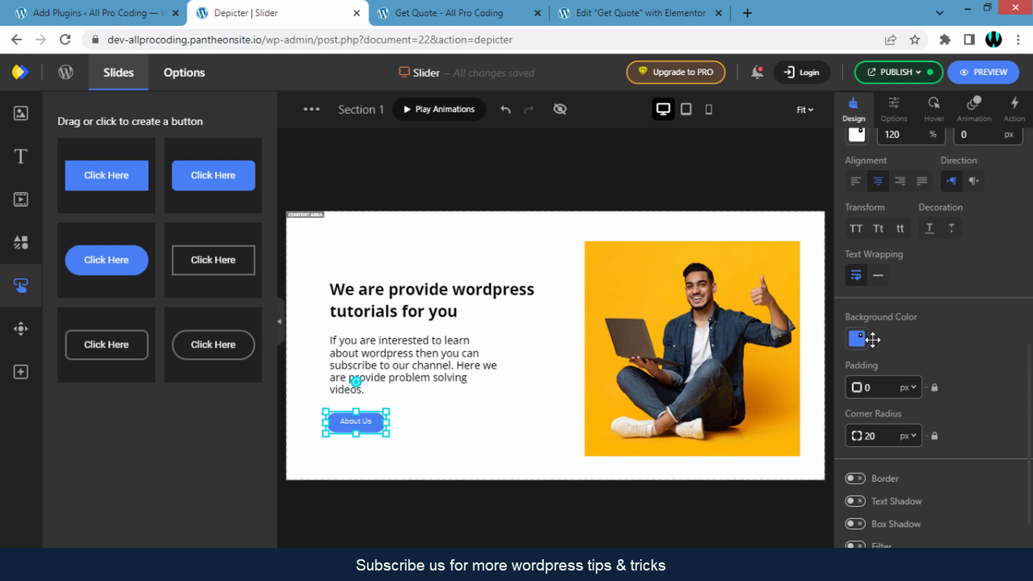
pyautogui.click(859, 337)
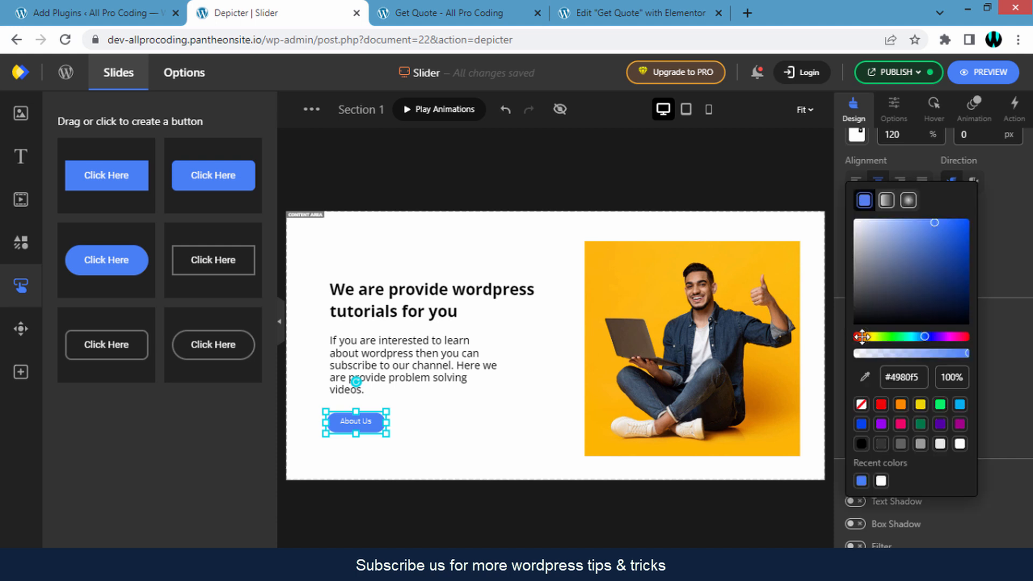
pyautogui.moveTo(851, 298); pyautogui.dragTo(849, 304)
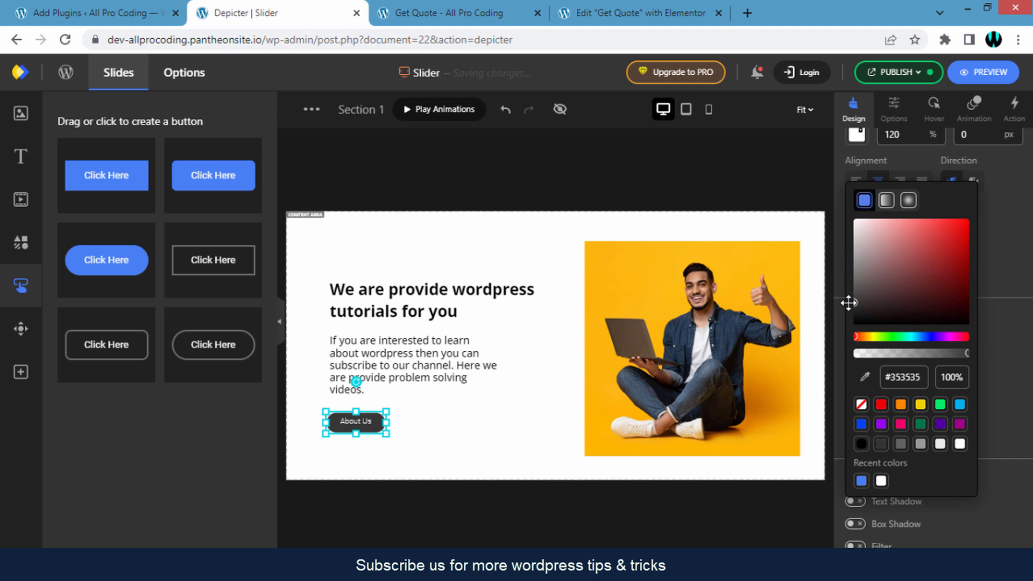
pyautogui.click(996, 387)
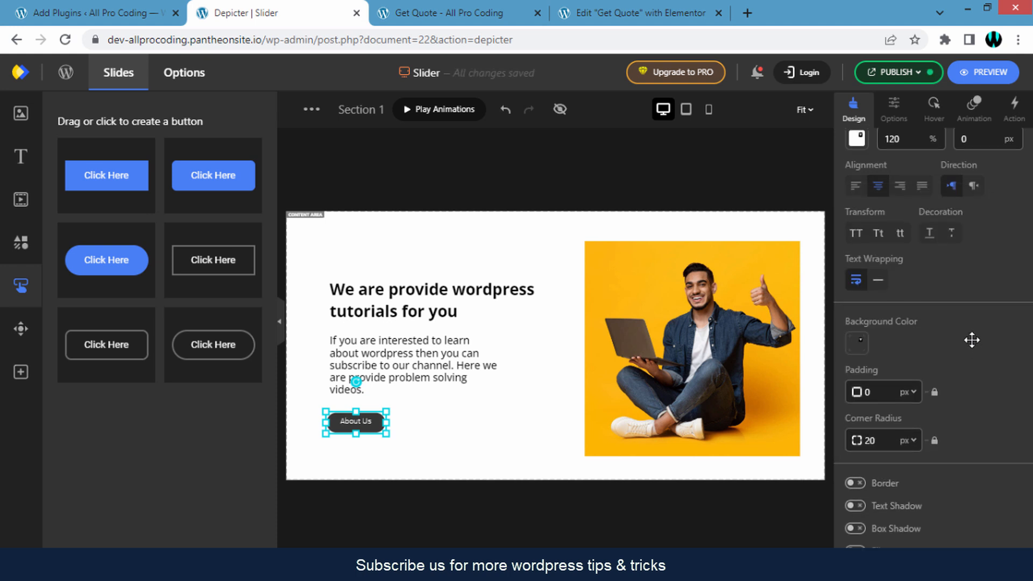
# - Set the About Us button's font weight to Regular and its text size to 20 px
pyautogui.scroll(3, 980, 356)
pyautogui.scroll(1, 984, 328)
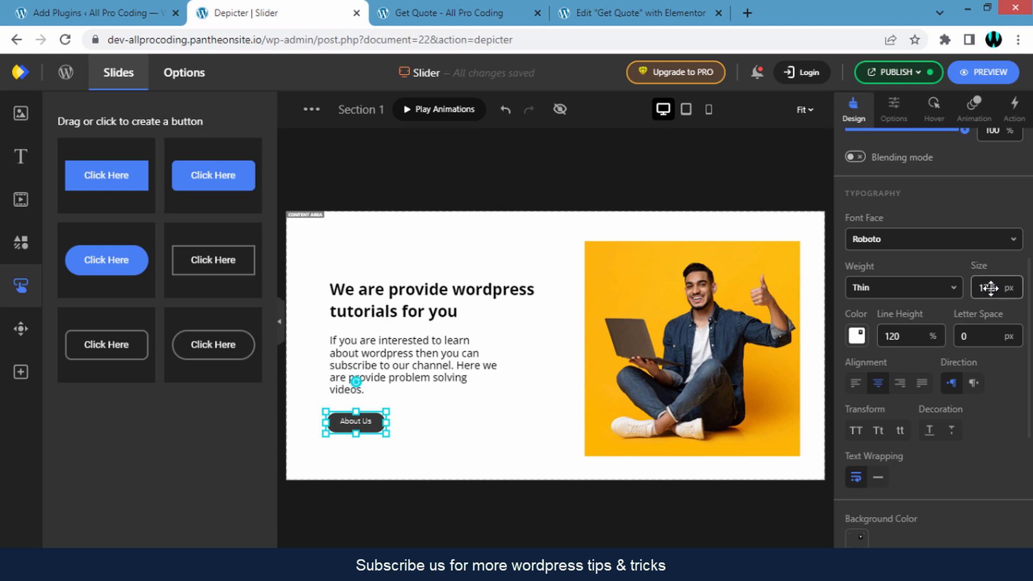
pyautogui.click(948, 288)
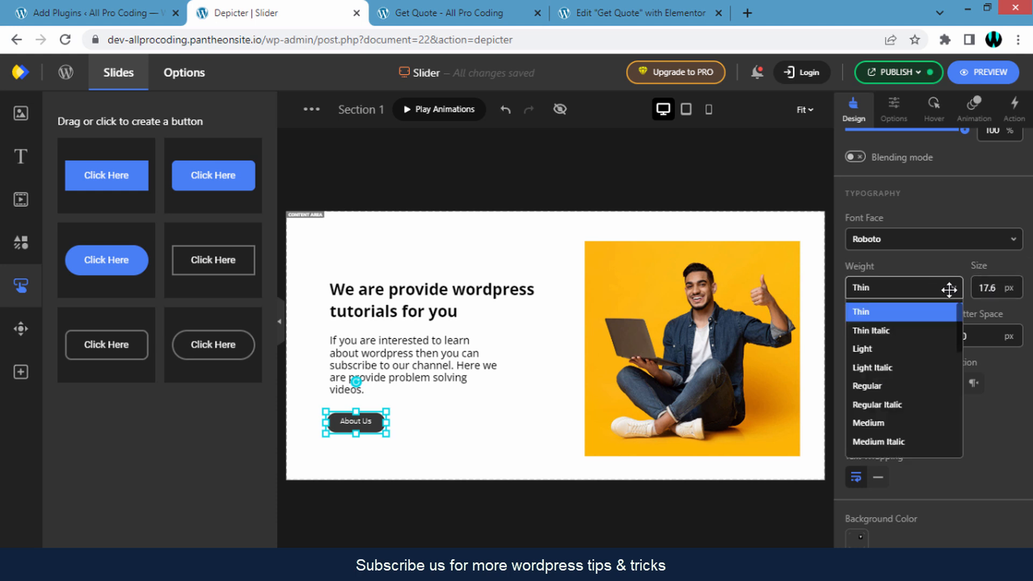
pyautogui.click(907, 386)
pyautogui.doubleClick(993, 289)
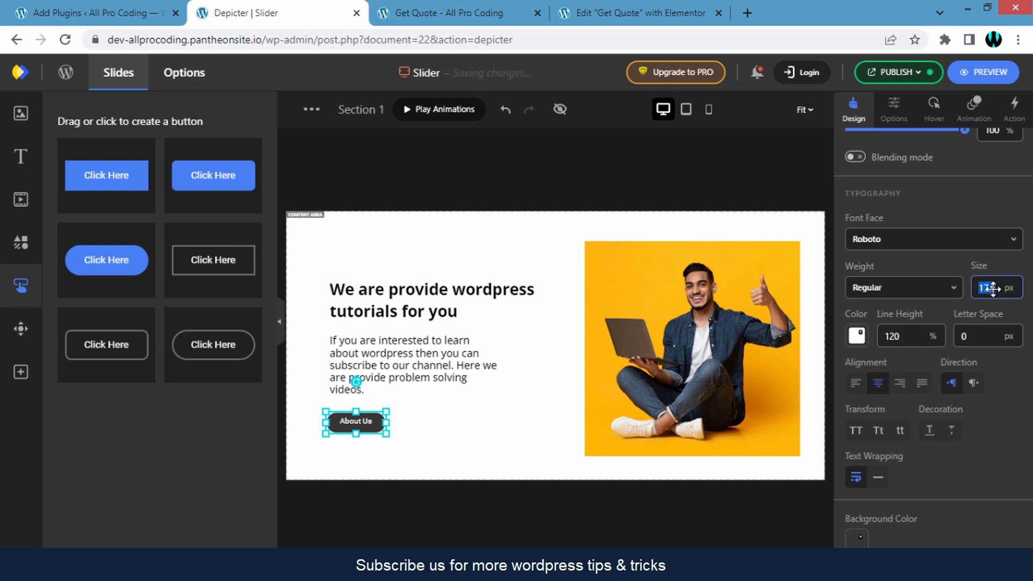
pyautogui.write('20')
pyautogui.click(410, 433)
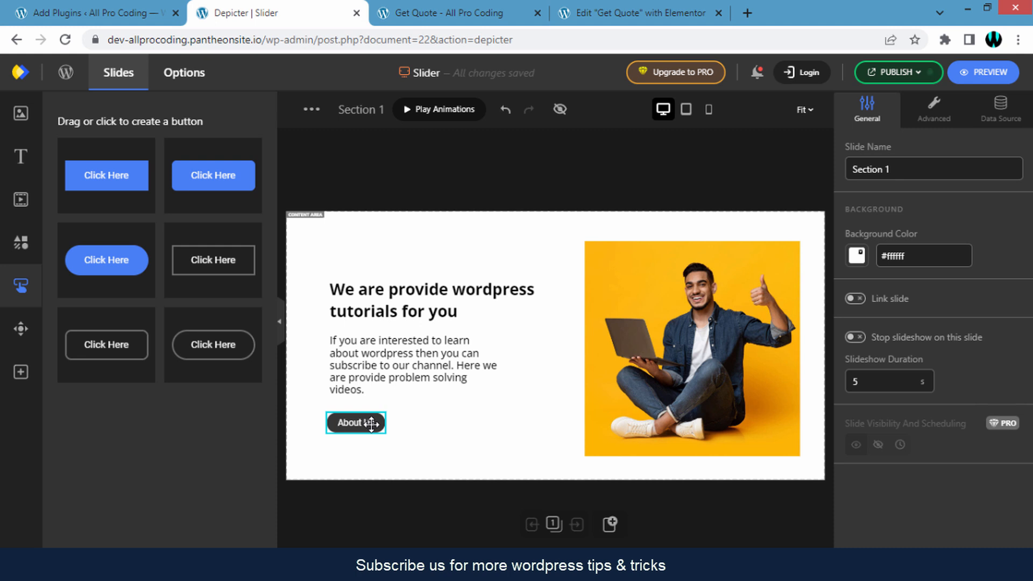
# - Duplicate the About Us button, place the copy beside it at about X 302, Y 450 px, and label it "Contact Us"
pyautogui.rightClick(372, 423)
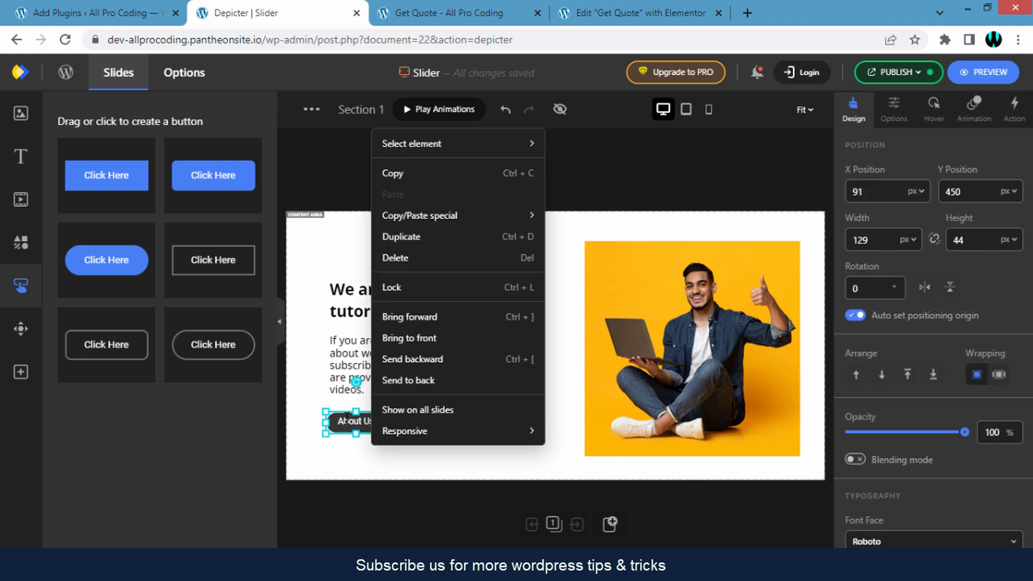
pyautogui.click(437, 243)
pyautogui.moveTo(381, 442); pyautogui.dragTo(460, 425)
pyautogui.doubleClick(460, 425)
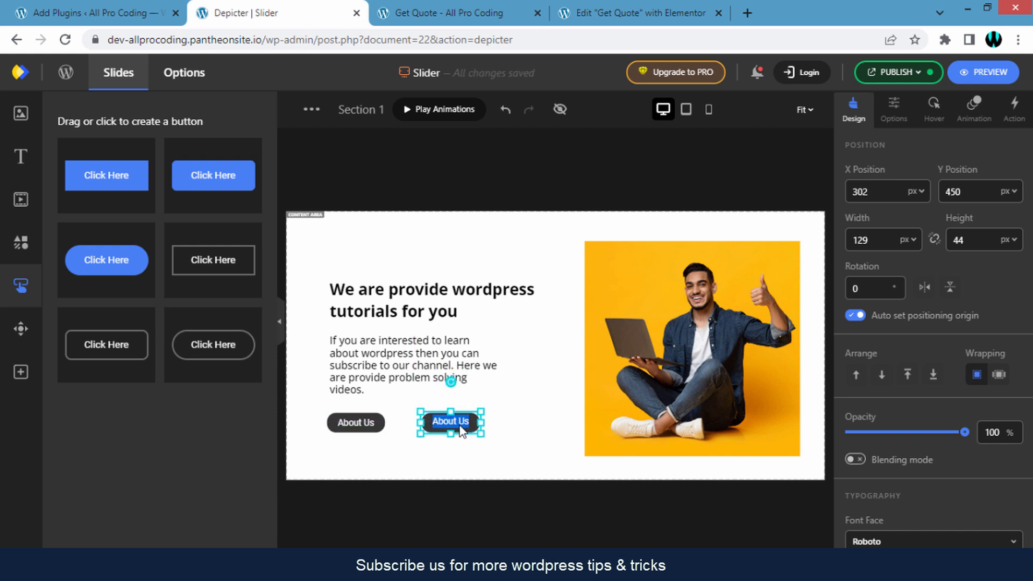
pyautogui.write('Con')
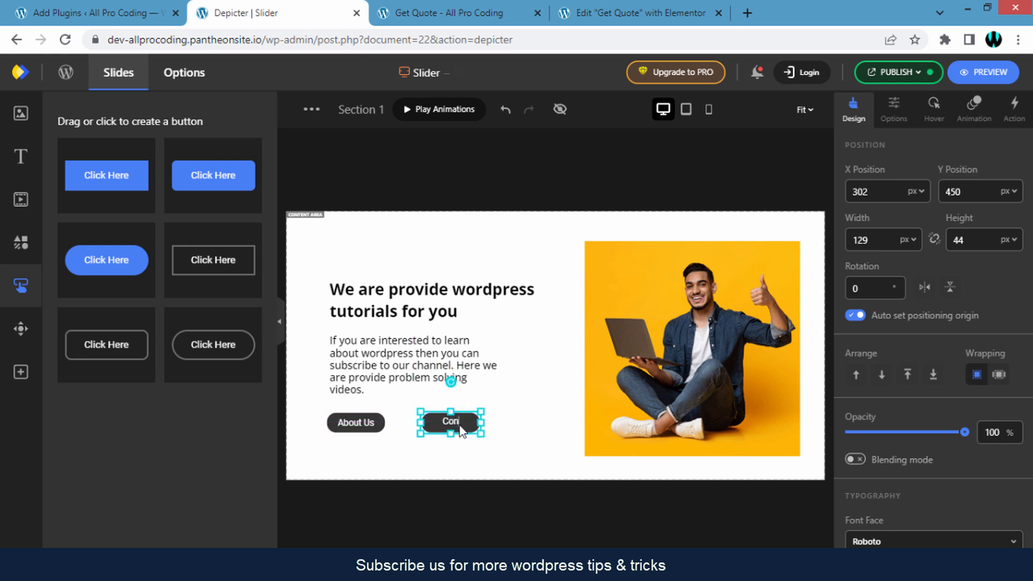
pyautogui.write('tact Us')
pyautogui.press('Escape')
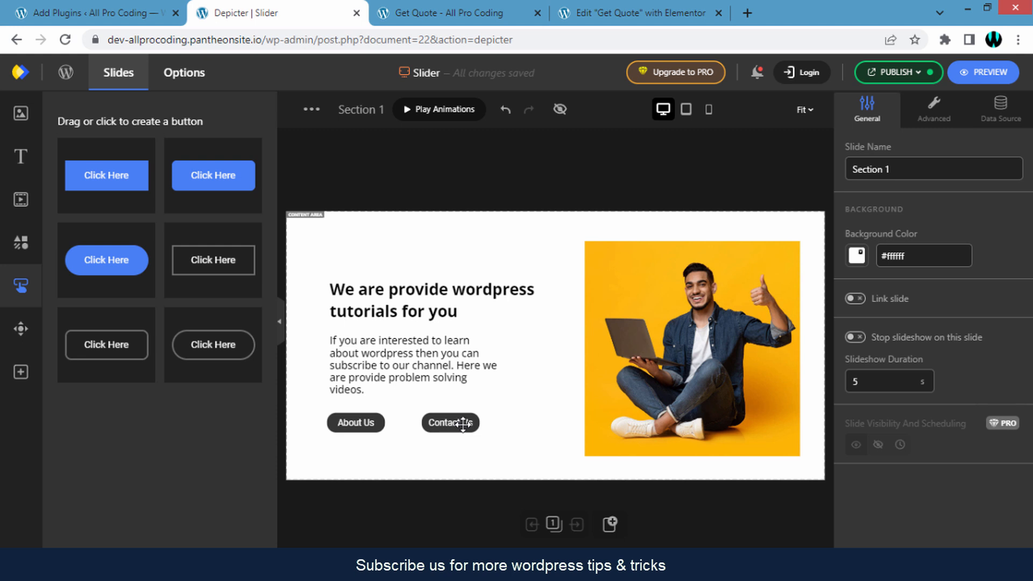
# - Give the Contact Us button a medium gray background and black #000000 text
pyautogui.click(463, 425)
pyautogui.scroll(-8, 933, 371)
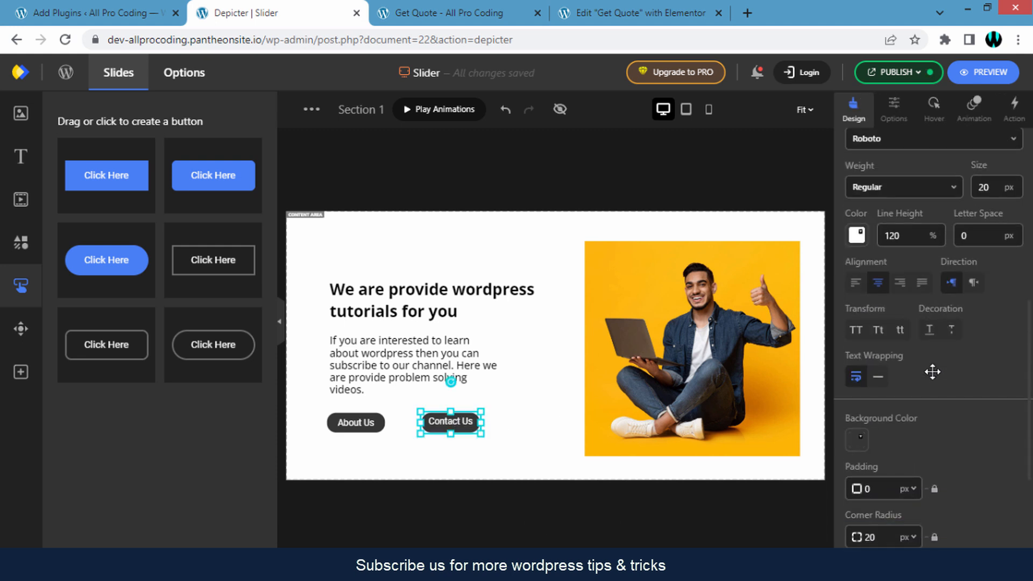
pyautogui.scroll(-2, 933, 373)
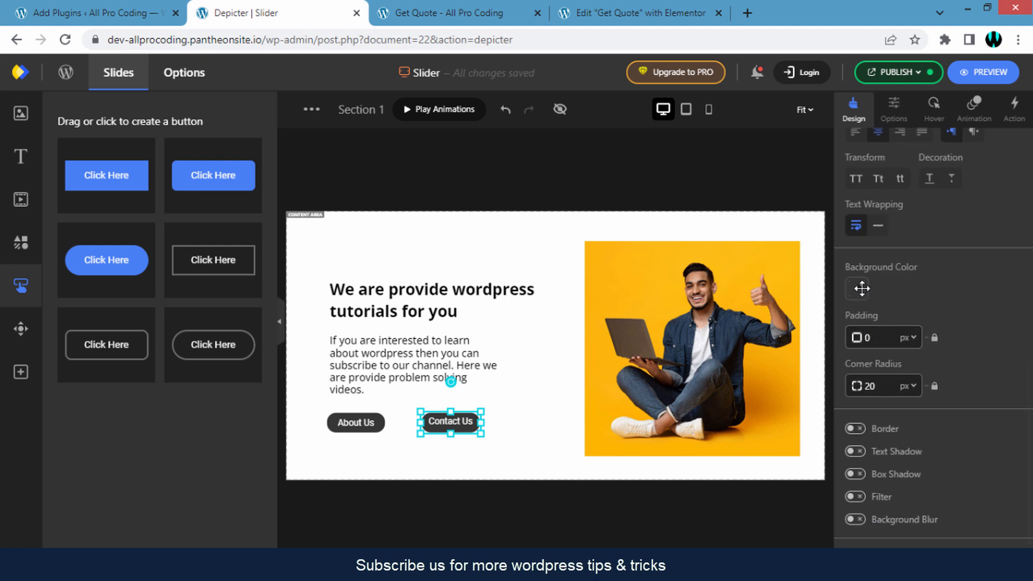
pyautogui.click(862, 289)
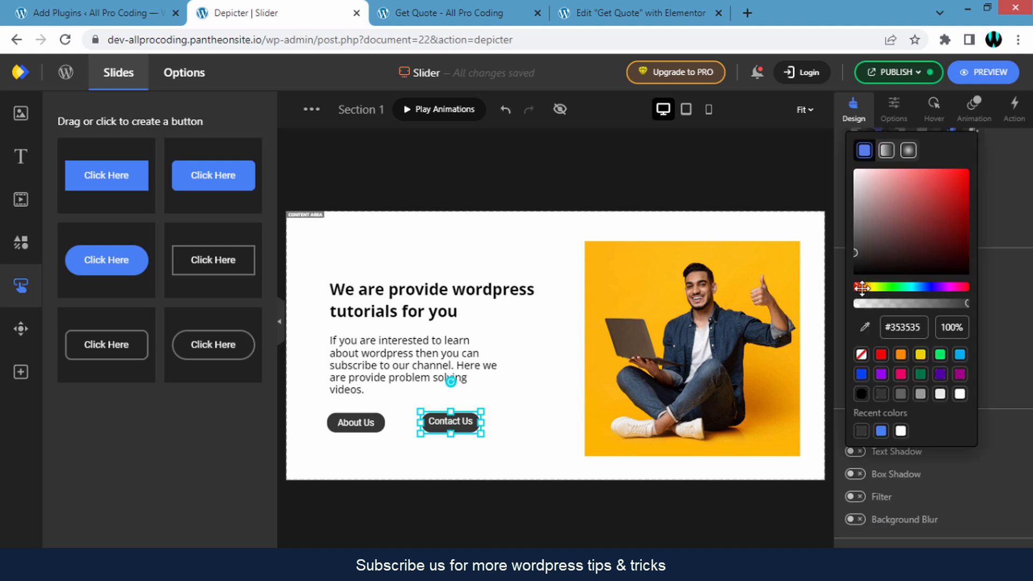
pyautogui.scroll(5, 870, 280)
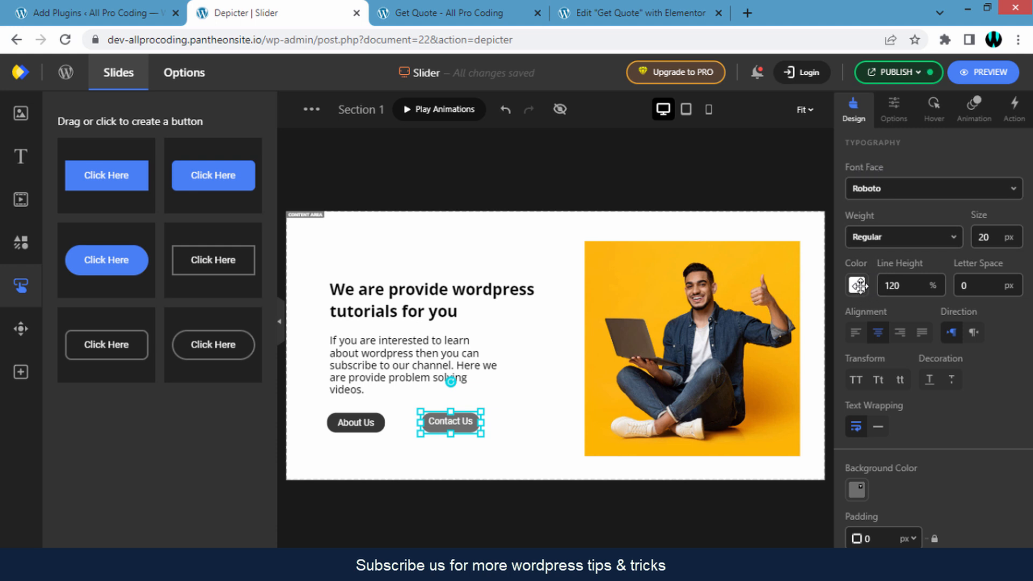
pyautogui.click(858, 285)
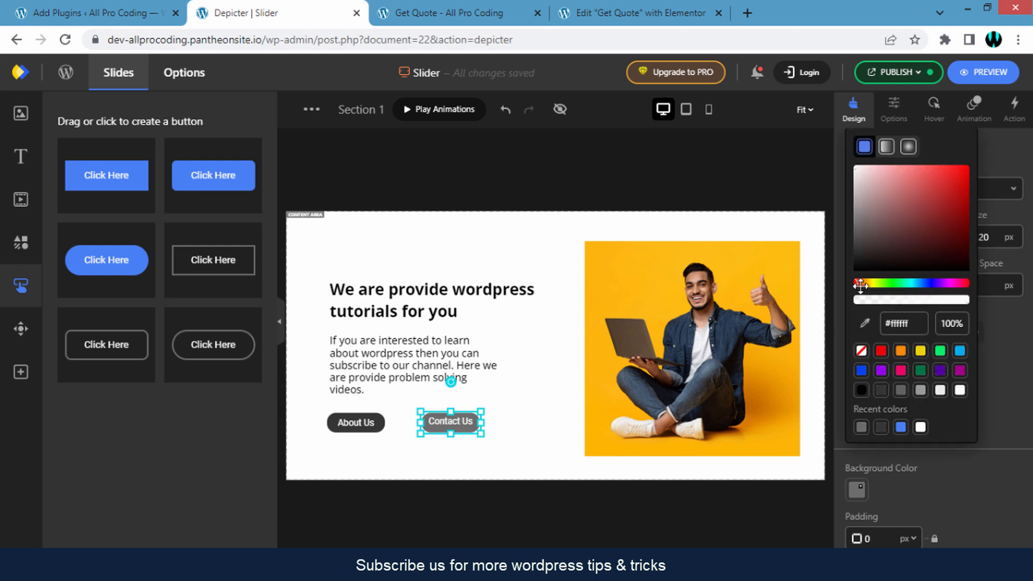
pyautogui.click(862, 391)
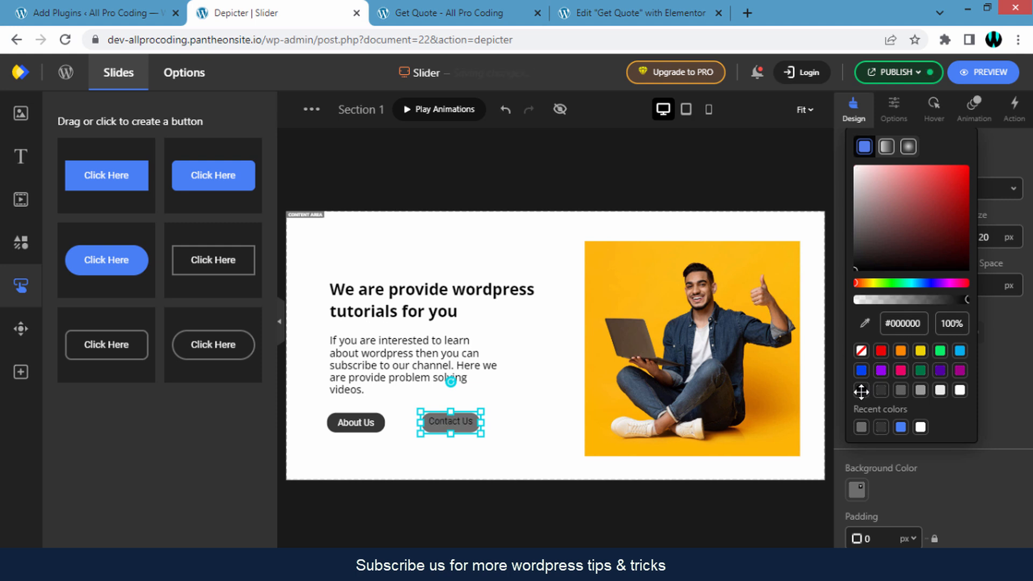
pyautogui.click(1009, 413)
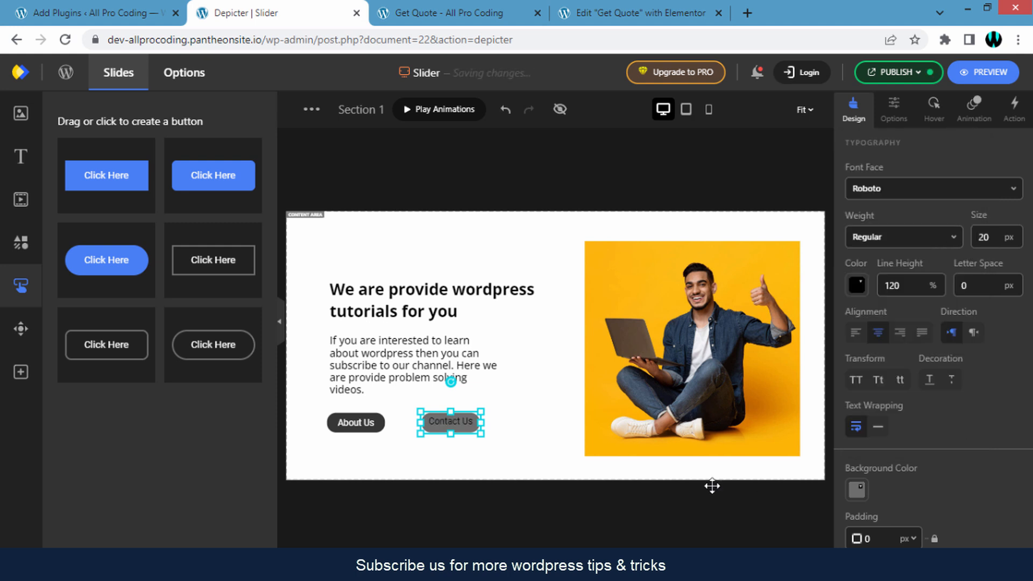
pyautogui.click(517, 458)
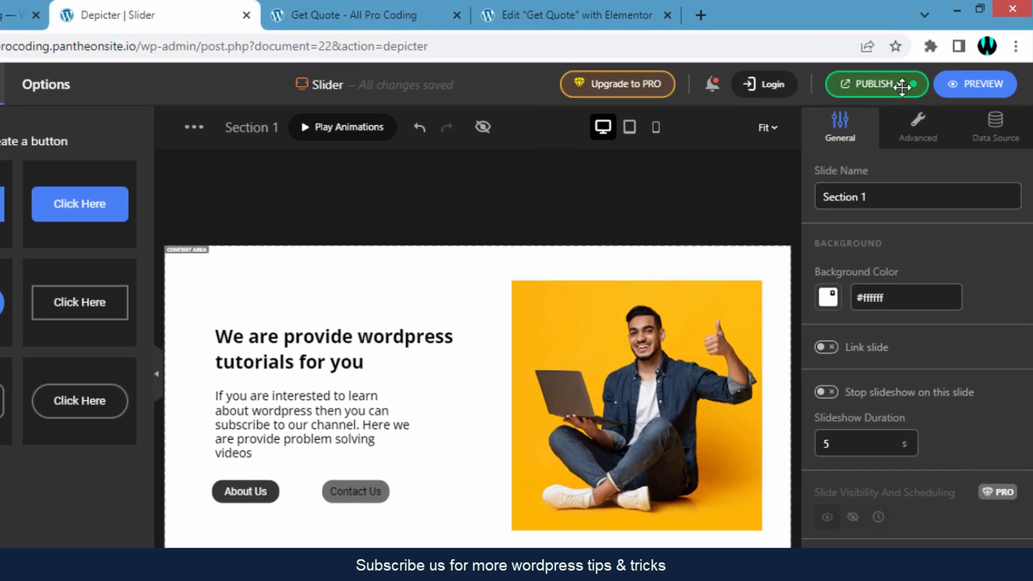
# - Publish the slider's changes and copy its shortcode
pyautogui.click(921, 75)
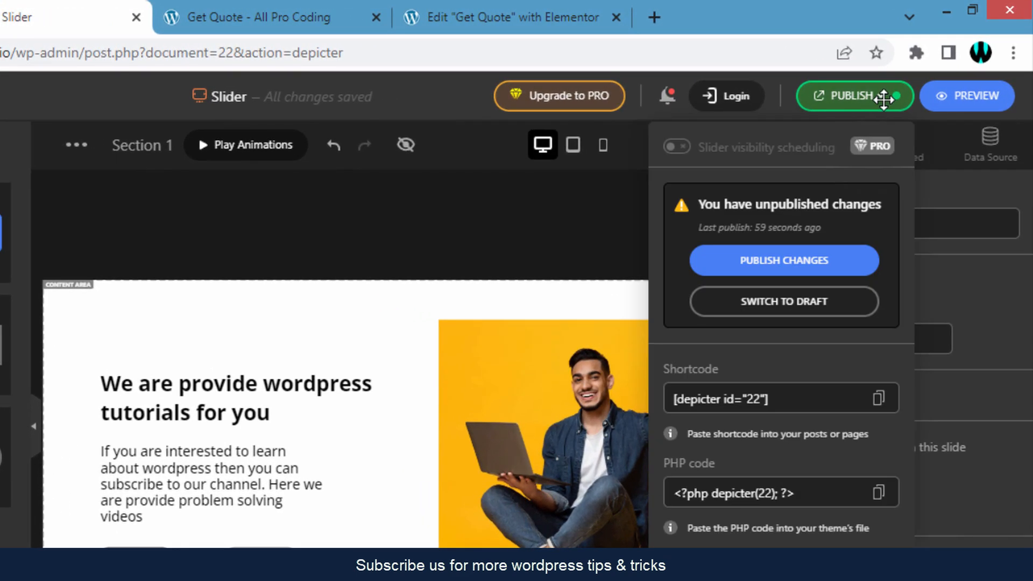
pyautogui.click(837, 259)
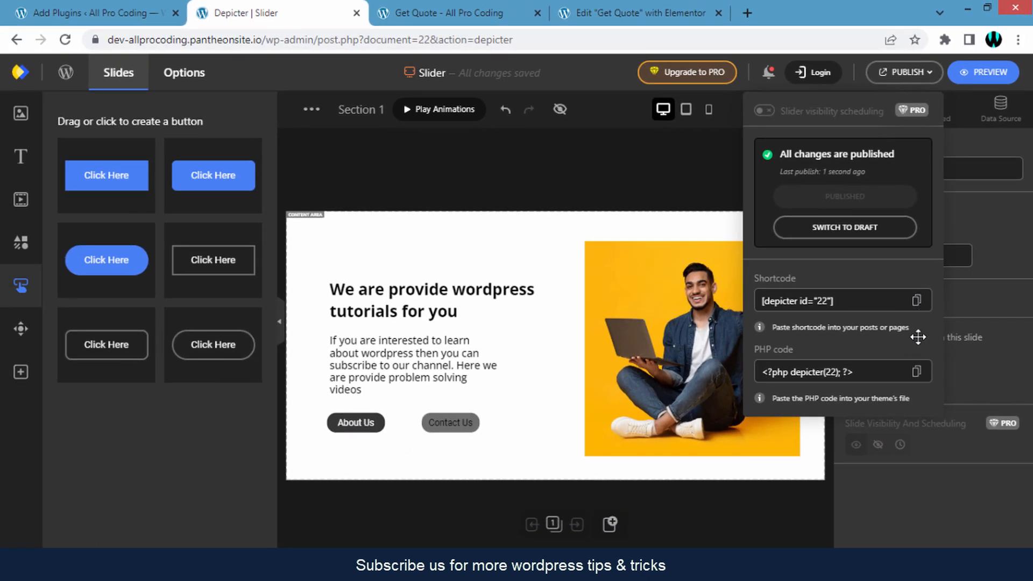
pyautogui.click(917, 301)
# - In the Get Quote page's Elementor editor, replace the existing shortcode with [depicter id="22"], apply it and update the page
pyautogui.click(615, 2)
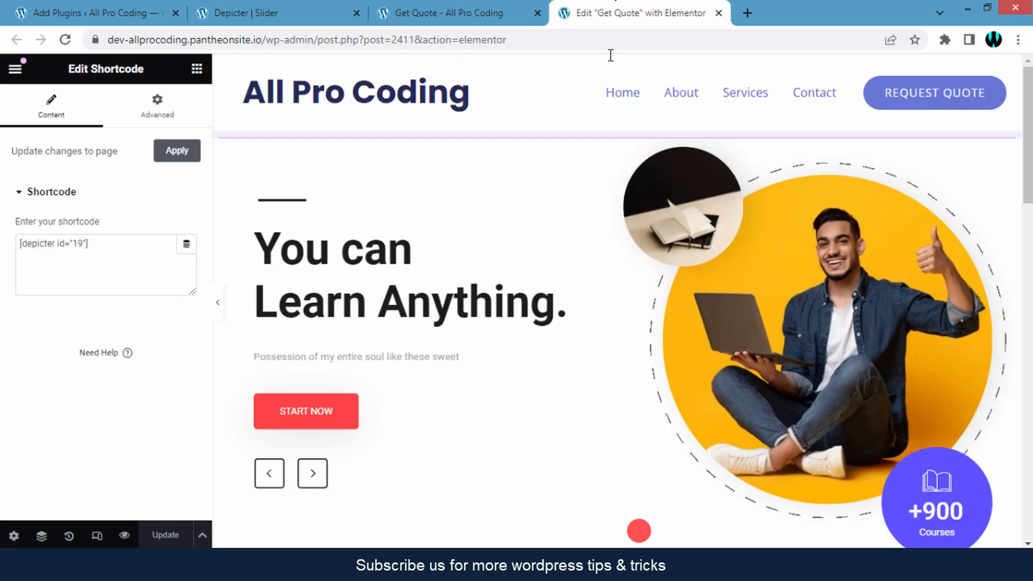
pyautogui.click(109, 252)
pyautogui.hotkey('ctrl', 'a')
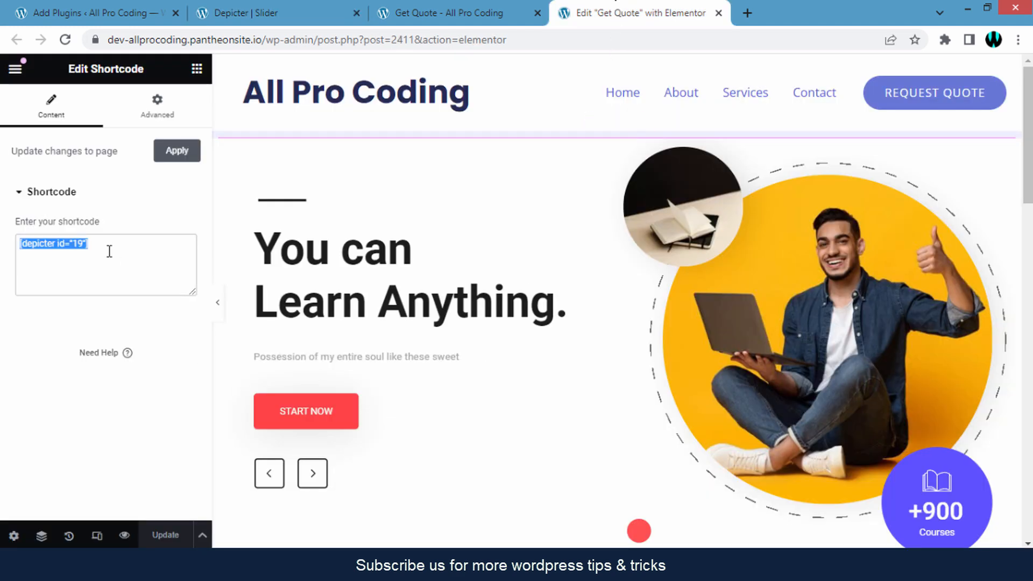
pyautogui.press('BackSpace')
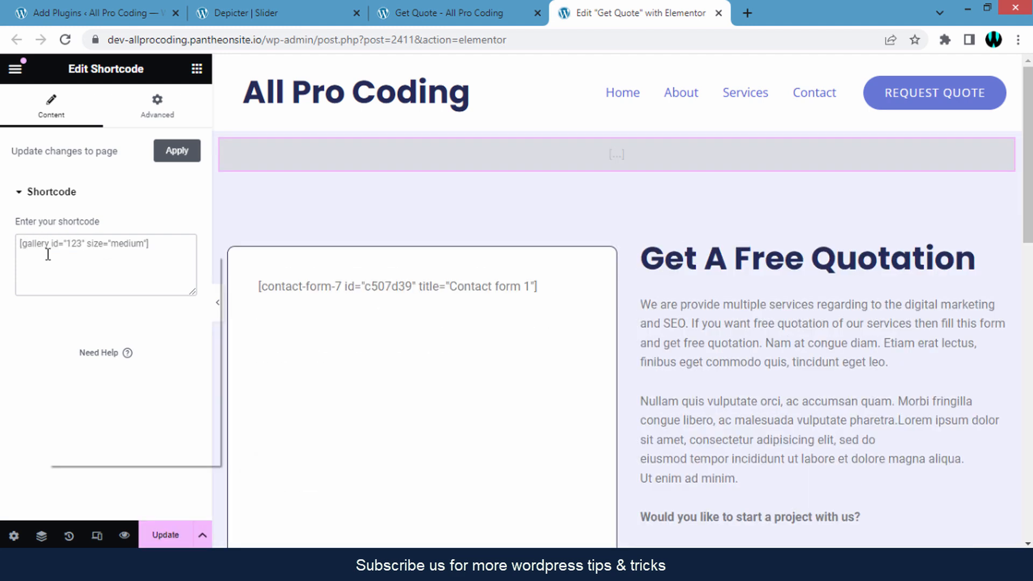
pyautogui.rightClick(48, 255)
pyautogui.click(105, 347)
pyautogui.hotkey('ctrl', 'v')
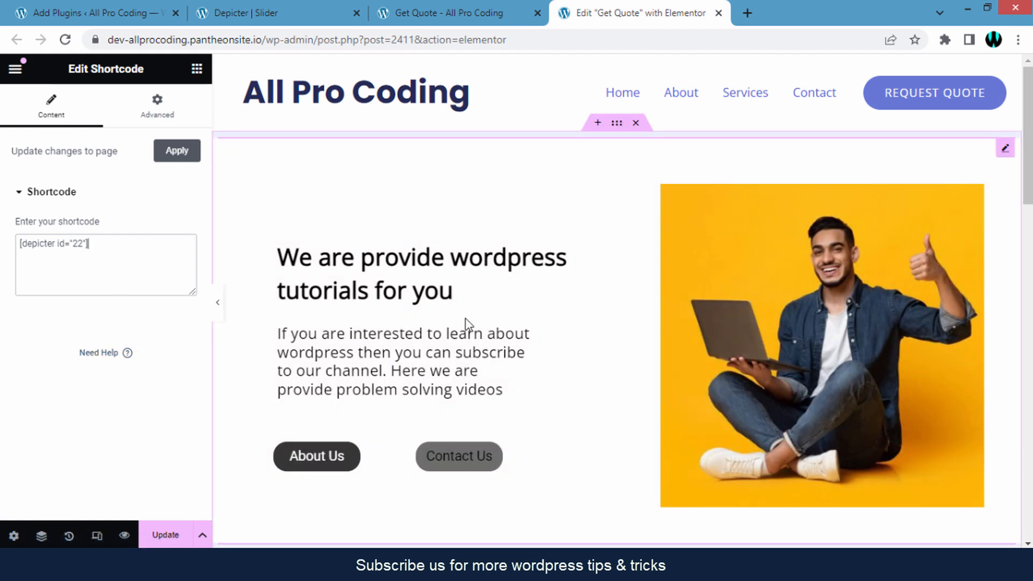
pyautogui.click(178, 159)
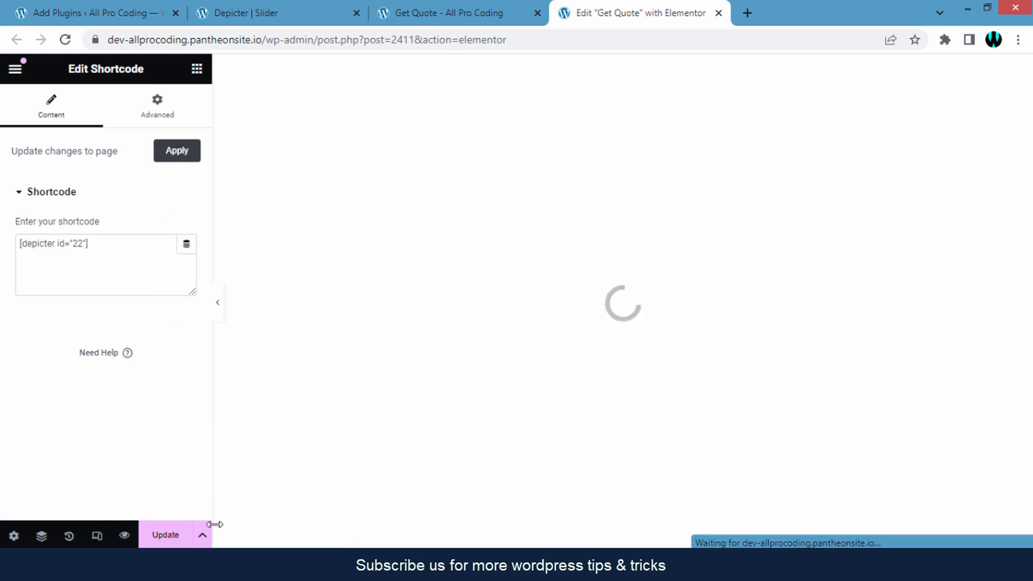
pyautogui.click(167, 535)
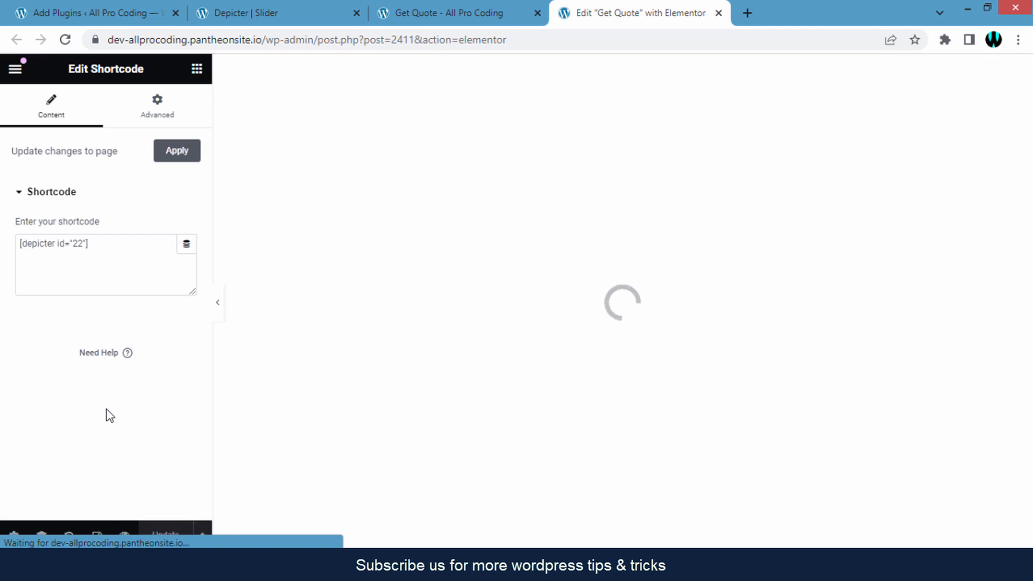
# - Reload the live Get Quote page and examine the new slider on it
pyautogui.click(449, 13)
pyautogui.click(465, 43)
pyautogui.press('Return')
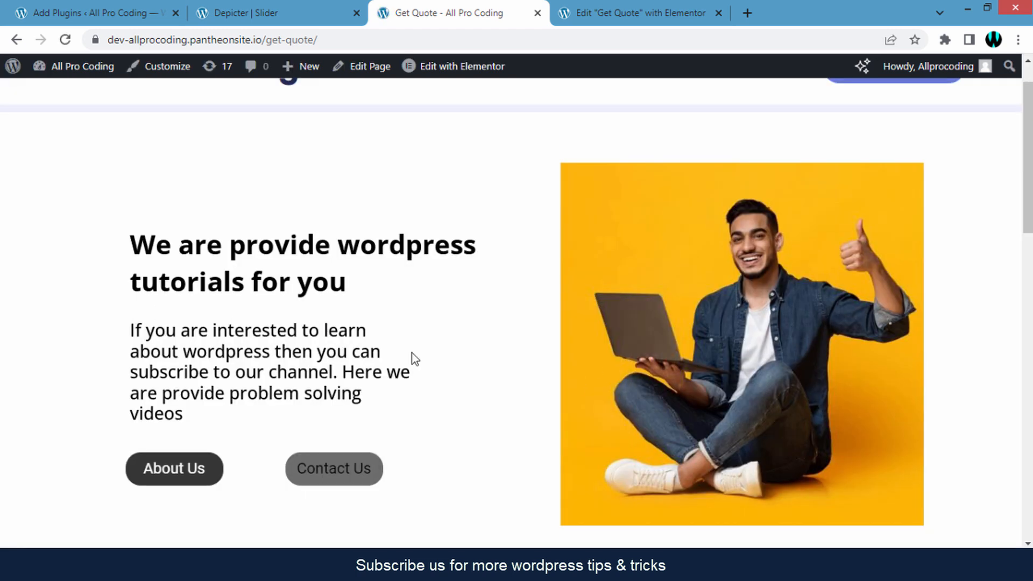
# - Switch back to the Depicter slider editor and dismiss the publishing options
pyautogui.click(226, 11)
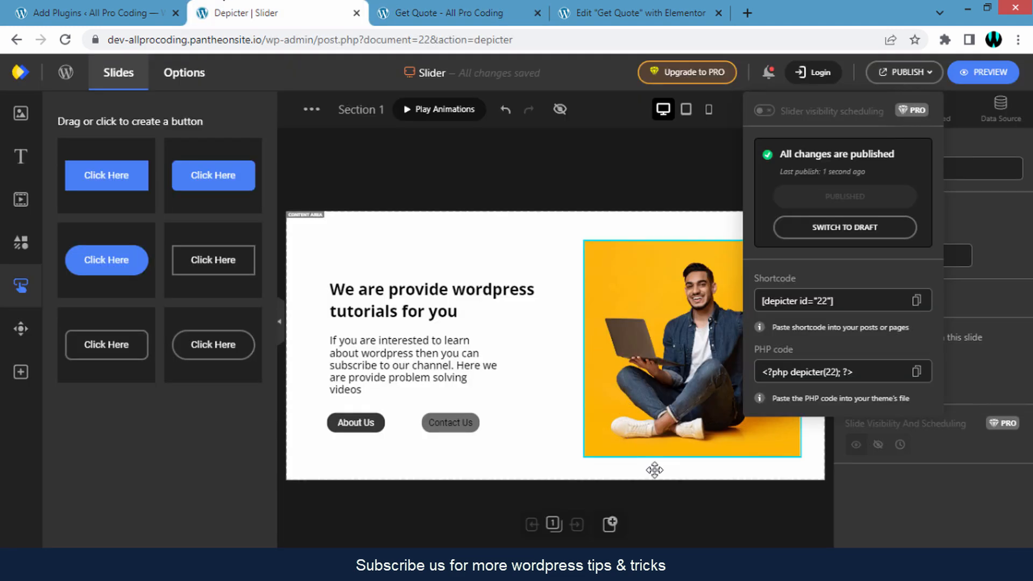
pyautogui.click(709, 513)
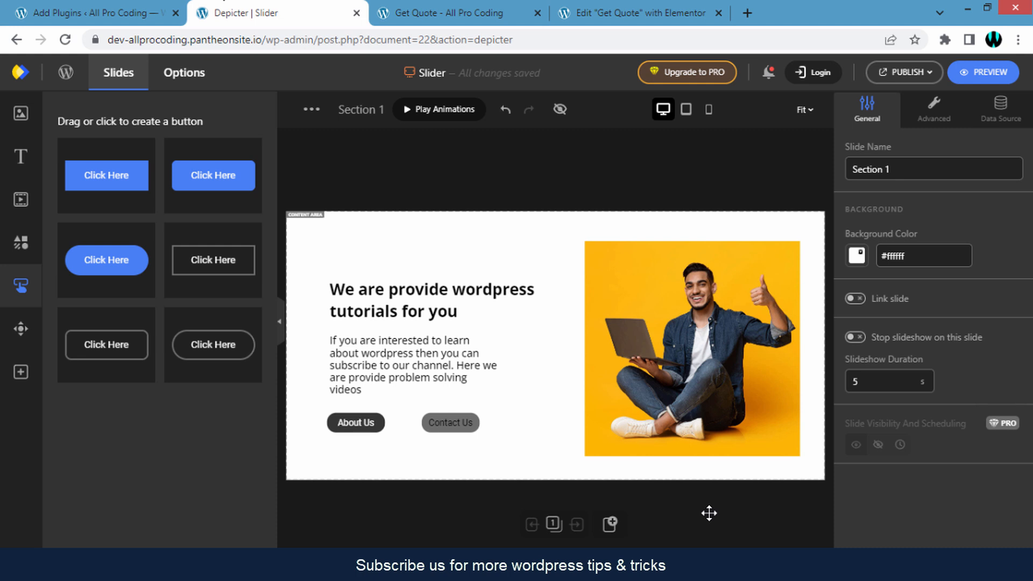
pyautogui.click(611, 523)
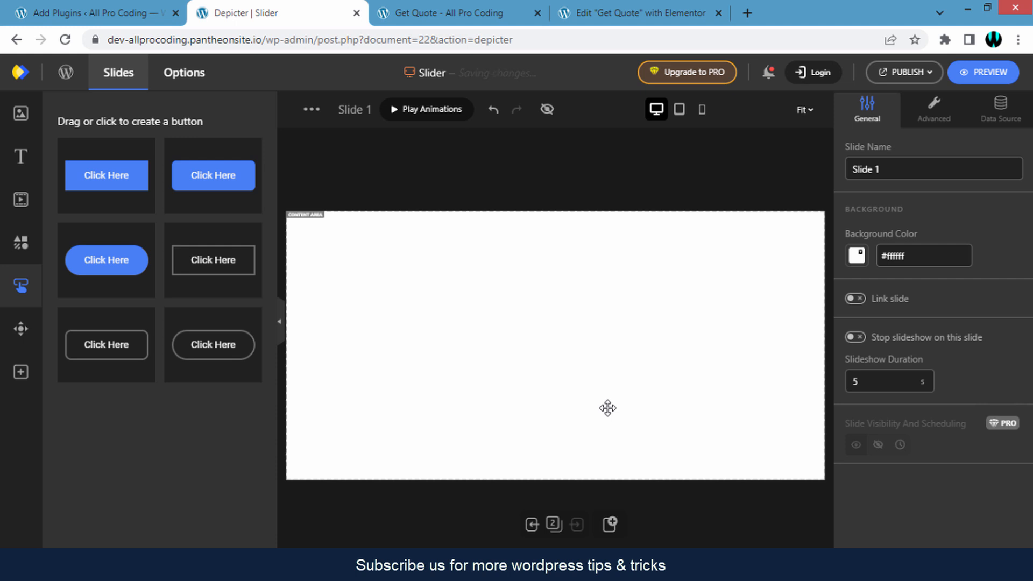
pyautogui.rightClick(473, 408)
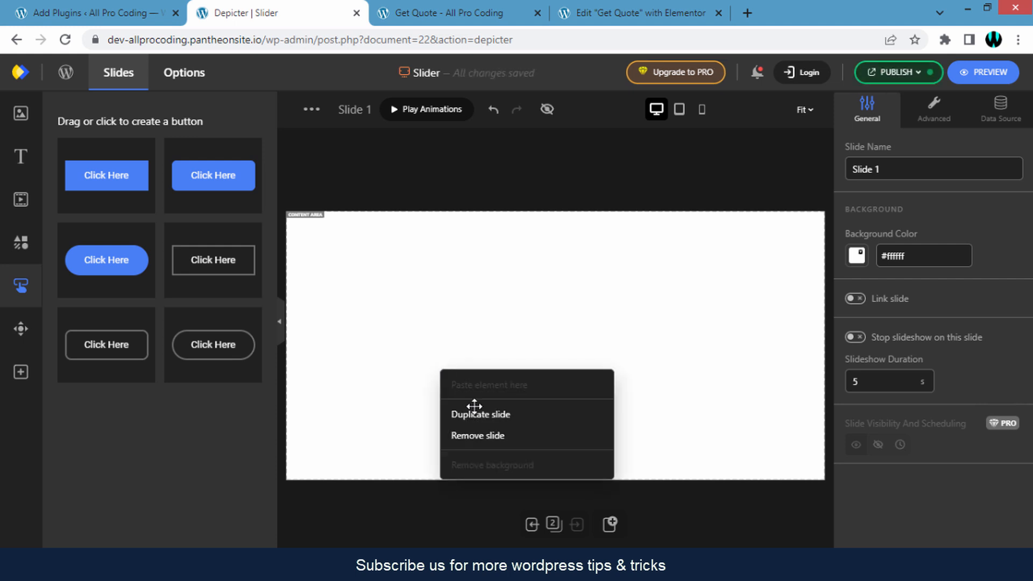
pyautogui.click(525, 437)
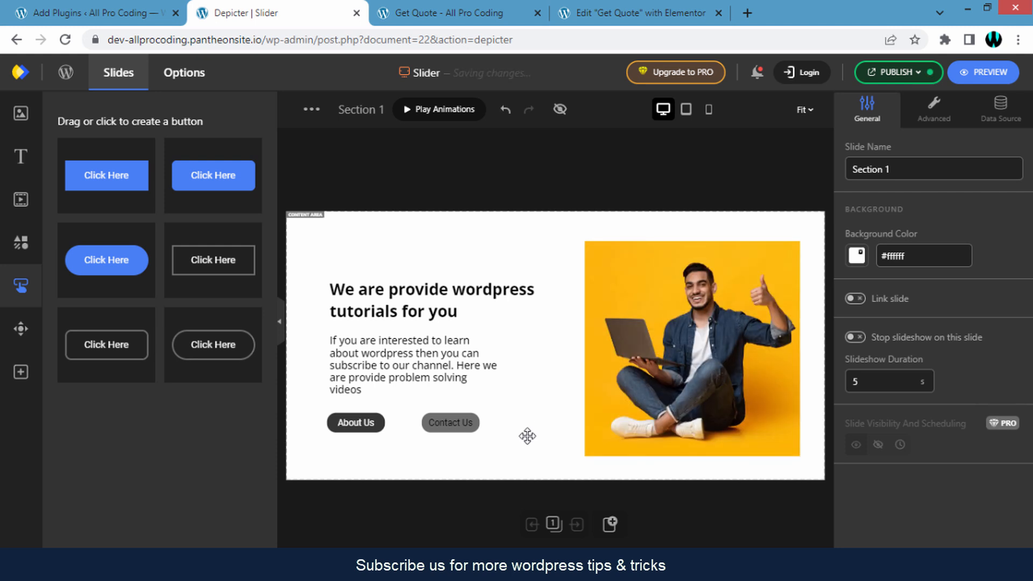
# - Duplicate the Section 1 slide and delete the man's photo from the copy
pyautogui.rightClick(527, 436)
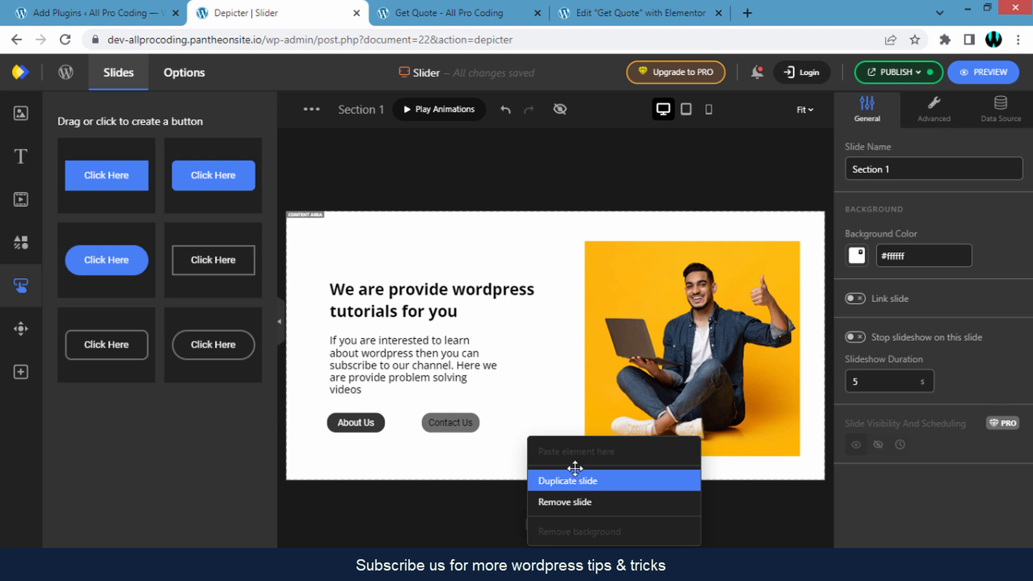
pyautogui.click(585, 483)
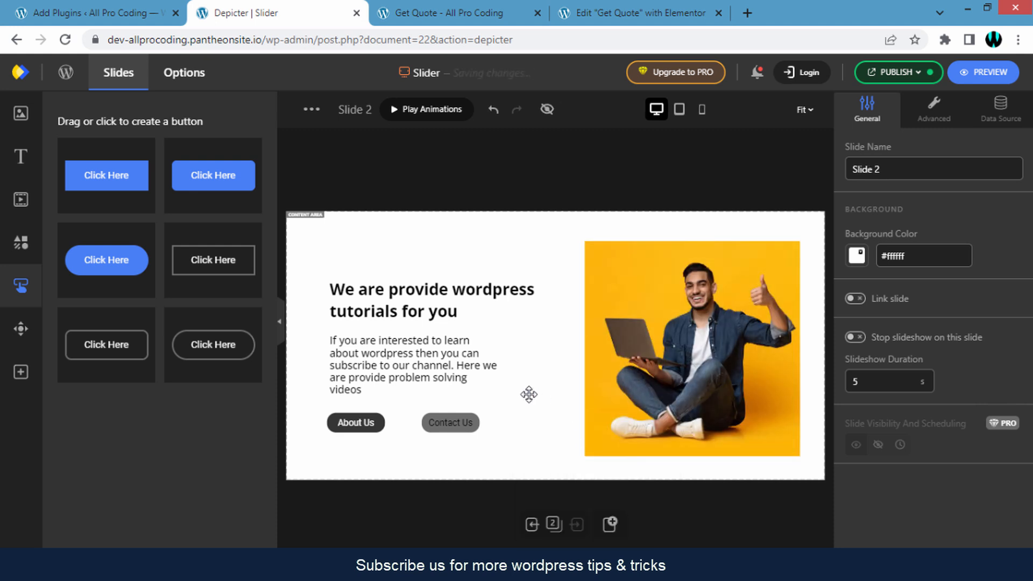
pyautogui.click(643, 356)
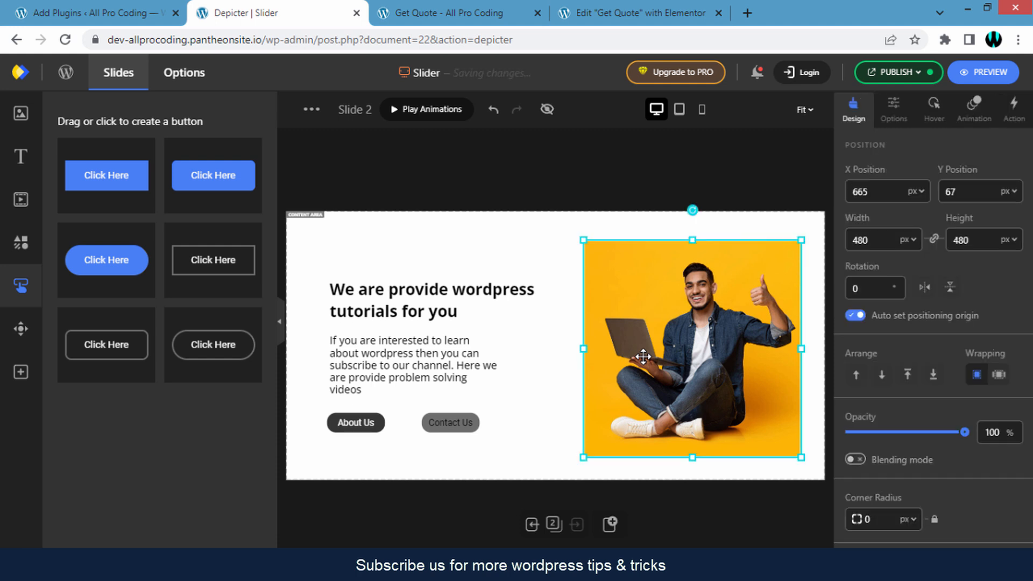
pyautogui.press('Delete')
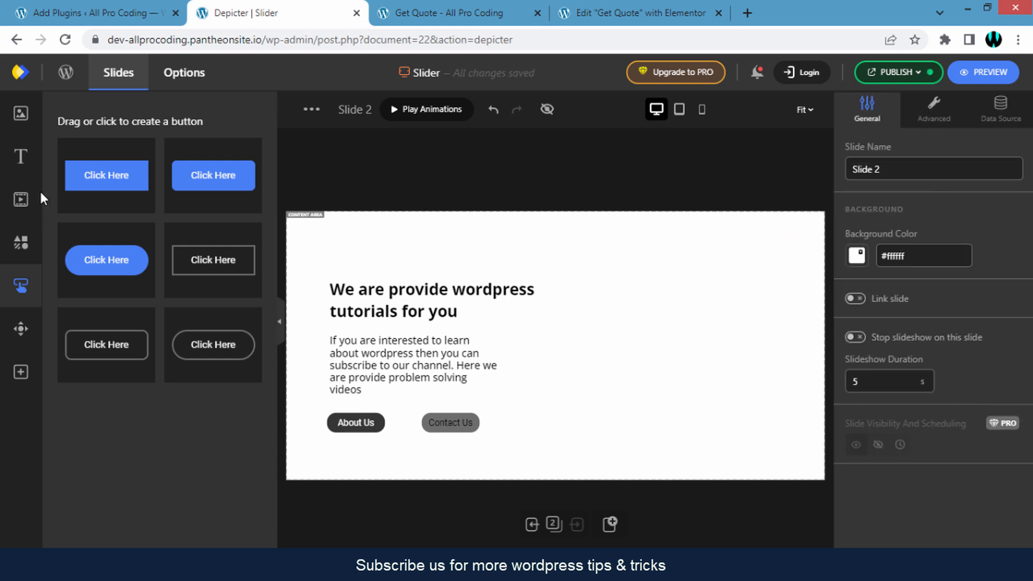
# - Insert the photo of the woman on a pink background beside Slide 2's text, at about X 651 px, Y 60 px
pyautogui.click(19, 114)
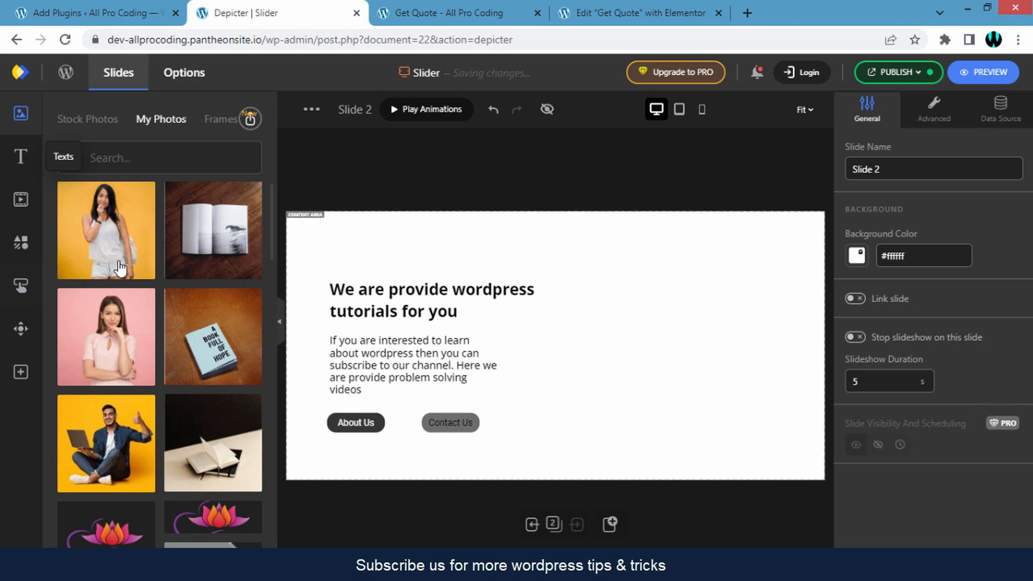
pyautogui.click(113, 353)
pyautogui.moveTo(381, 345); pyautogui.dragTo(672, 376)
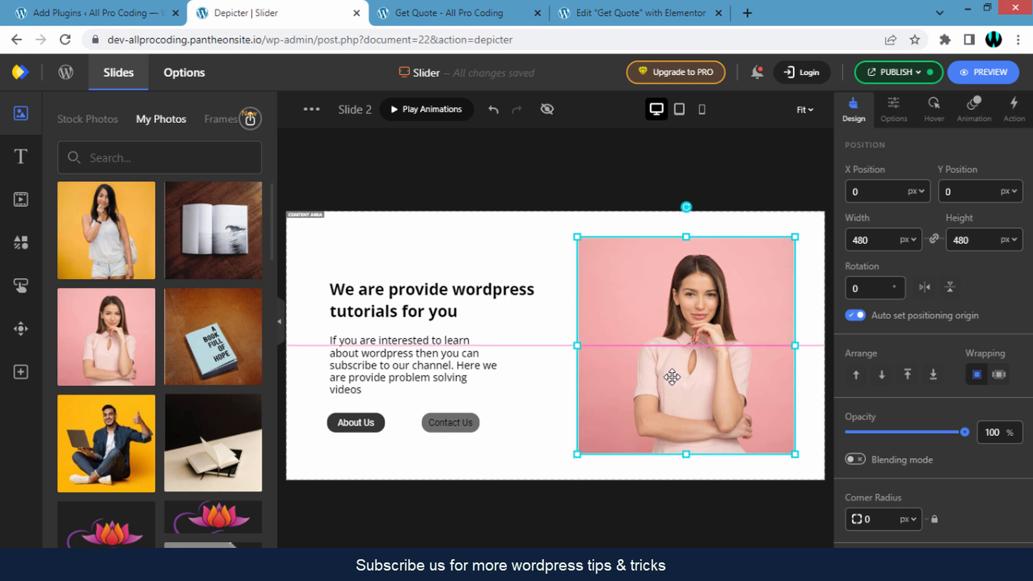
pyautogui.click(580, 516)
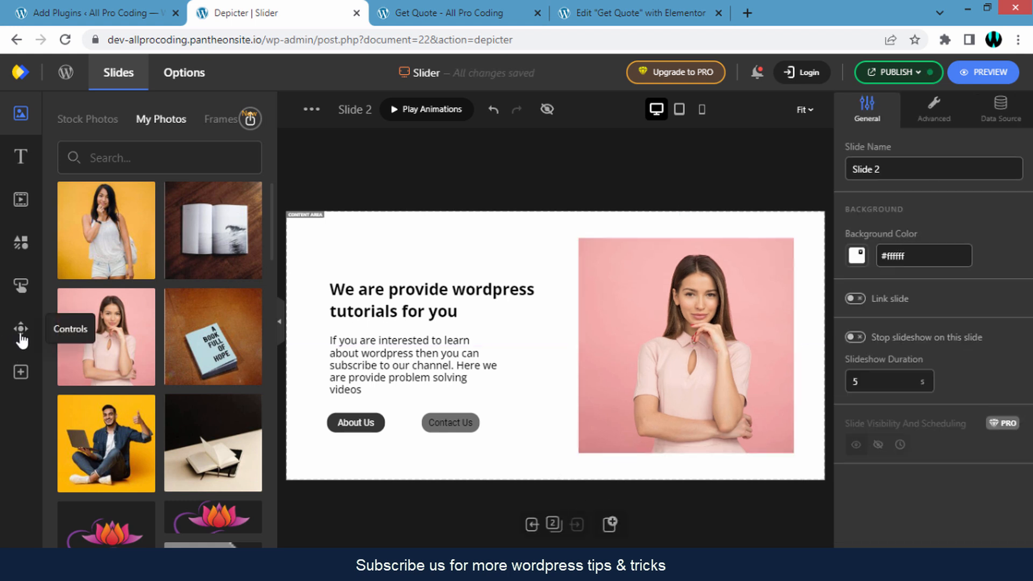
# - Add the controls set with circled arrows and outlined dots to the slider
pyautogui.click(21, 338)
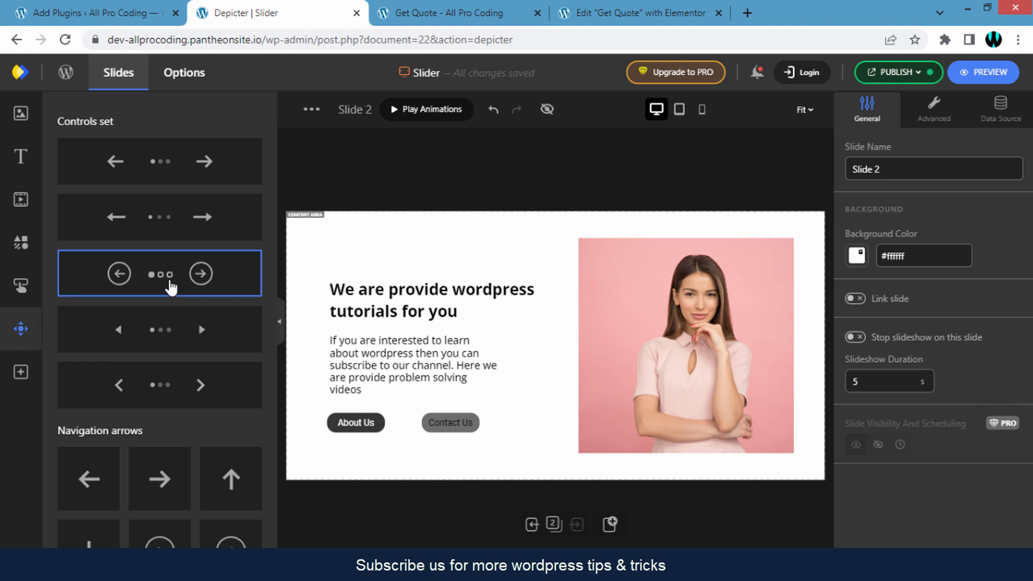
pyautogui.scroll(-1, 182, 293)
pyautogui.scroll(-4, 180, 333)
pyautogui.scroll(5, 176, 340)
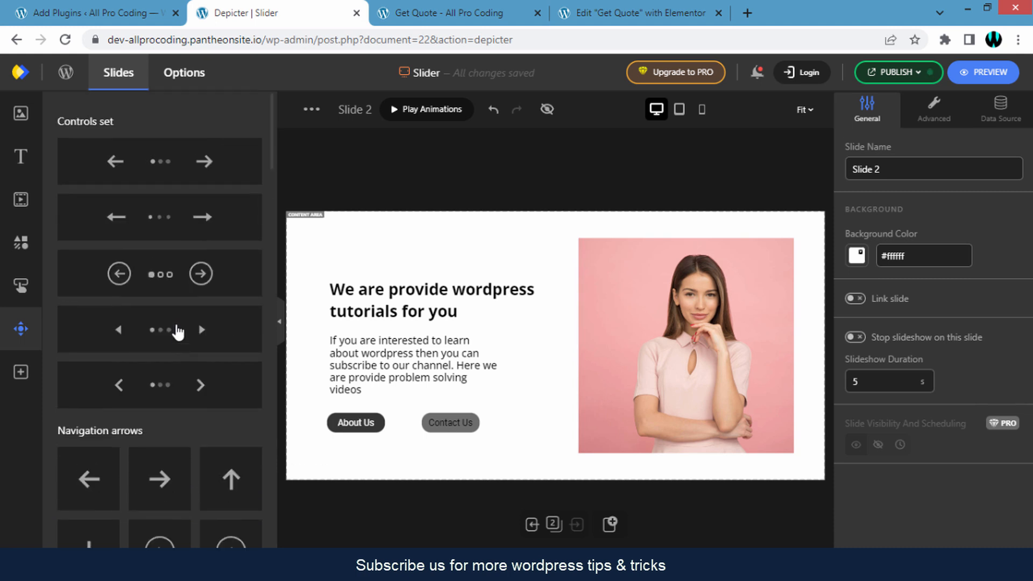
pyautogui.click(156, 285)
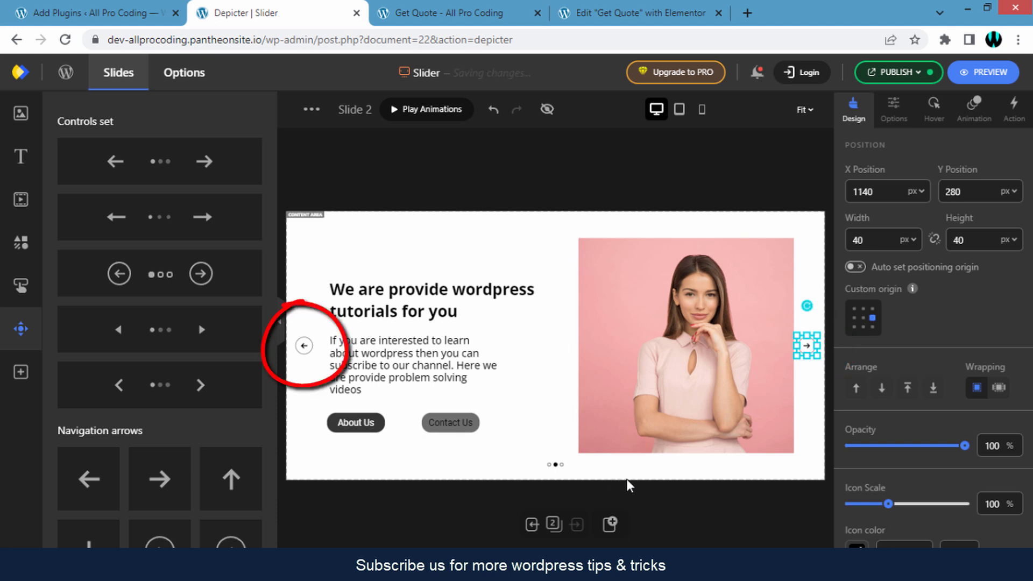
# - Apply the Medium Move from Top entrance animation to the woman's photo on Slide 2
pyautogui.click(696, 344)
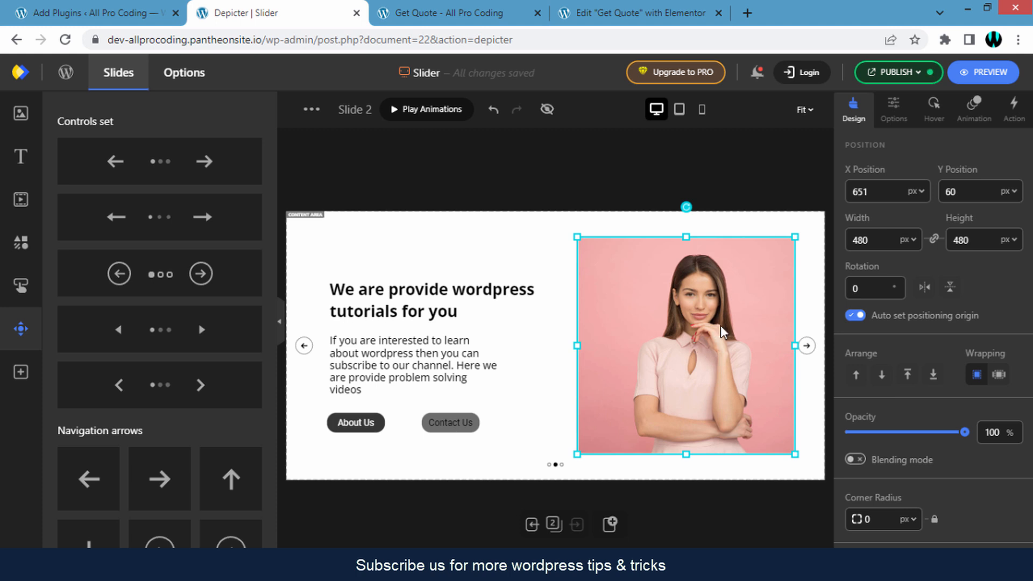
pyautogui.click(972, 123)
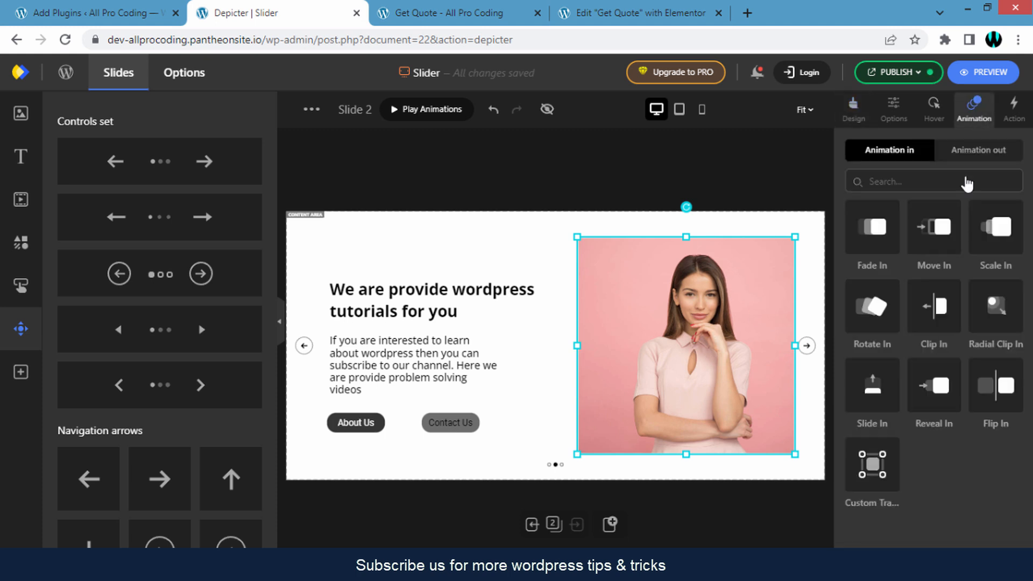
pyautogui.click(939, 236)
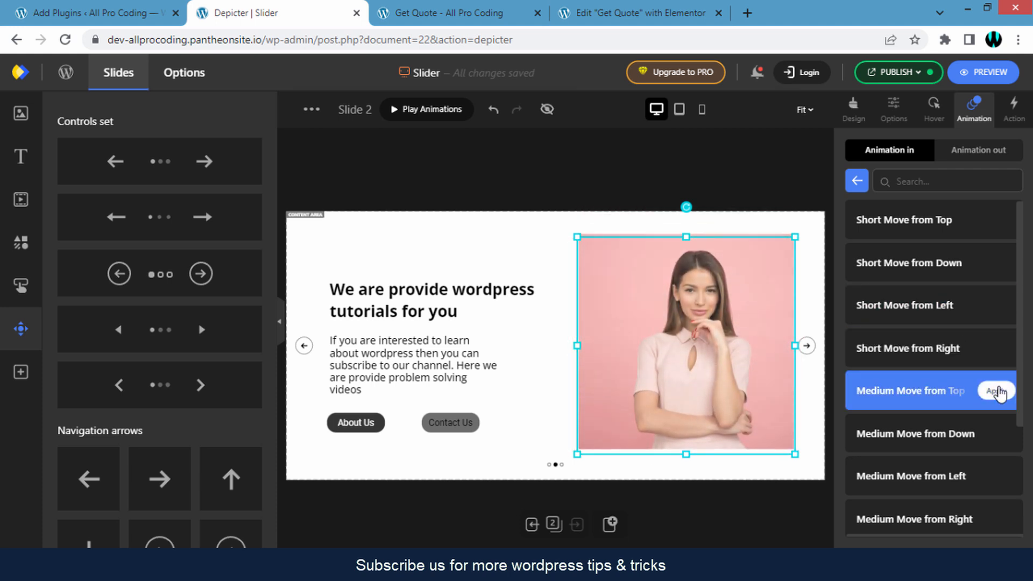
pyautogui.click(1000, 390)
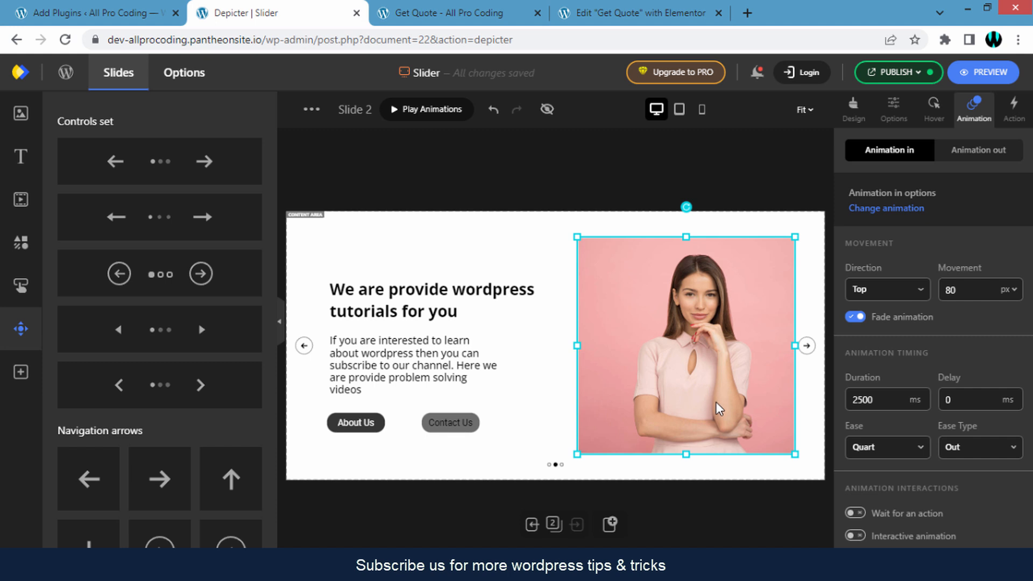
pyautogui.click(801, 420)
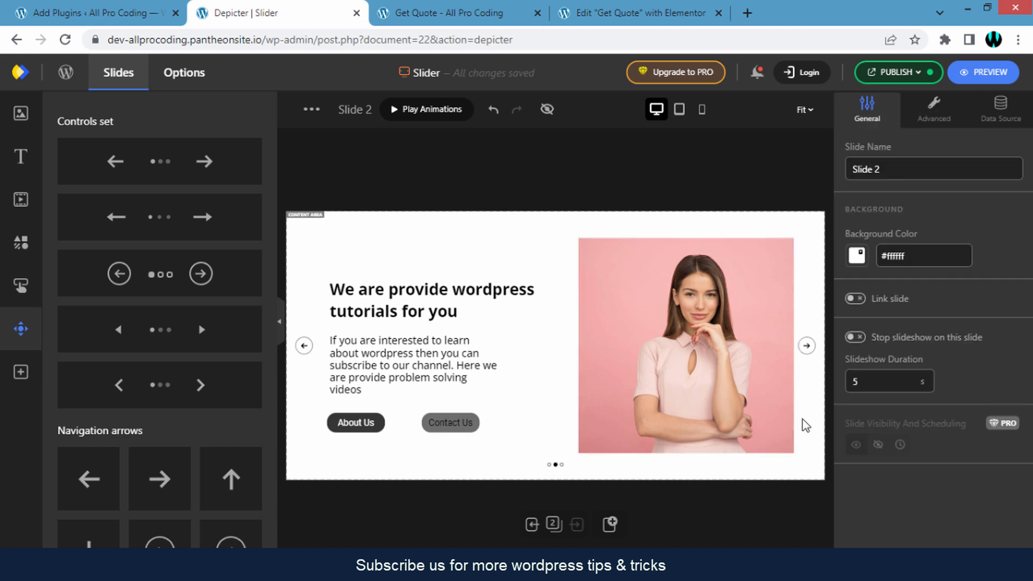
# - Publish the slider's changes and reload the live Get Quote page
pyautogui.click(923, 73)
pyautogui.click(877, 197)
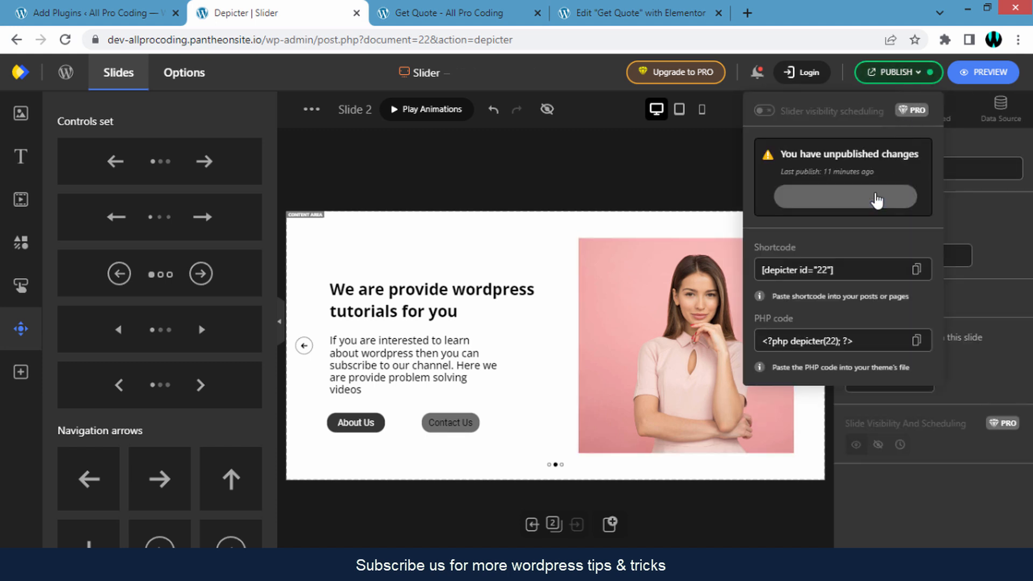
pyautogui.click(492, 16)
pyautogui.click(481, 40)
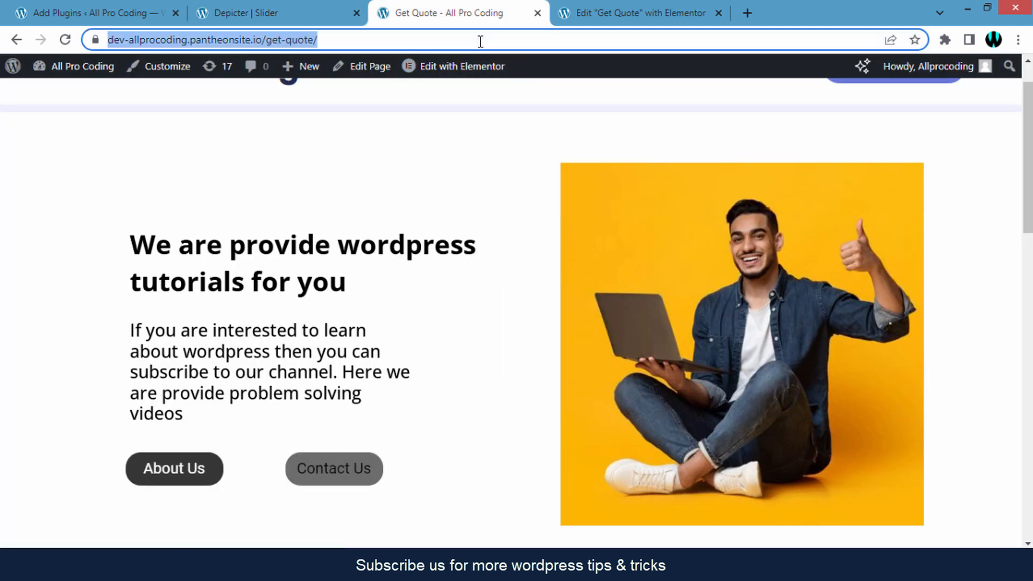
pyautogui.press('Return')
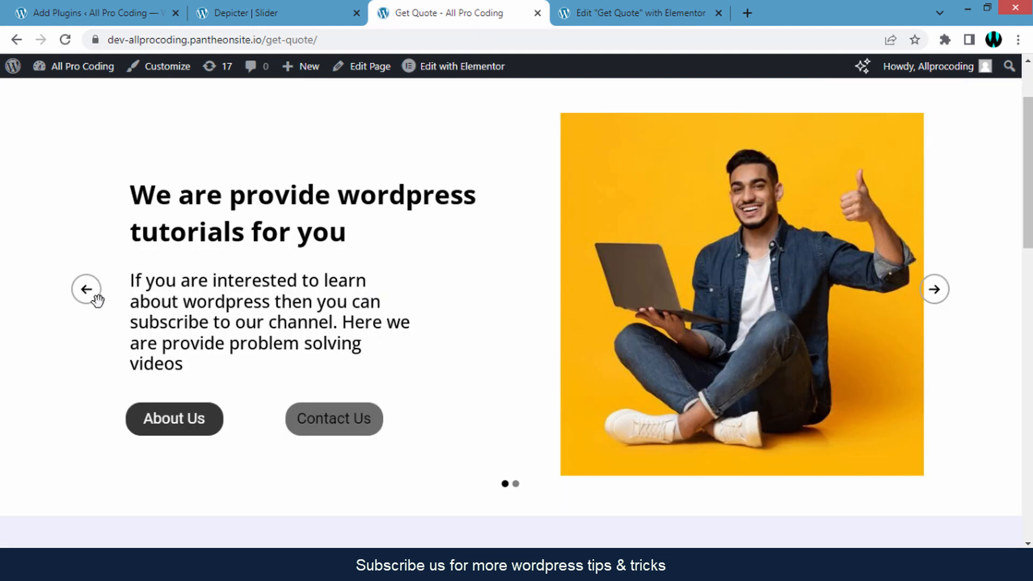
# - Test the slider's next and previous arrows on the live page by going back and forth between the slides
pyautogui.click(935, 296)
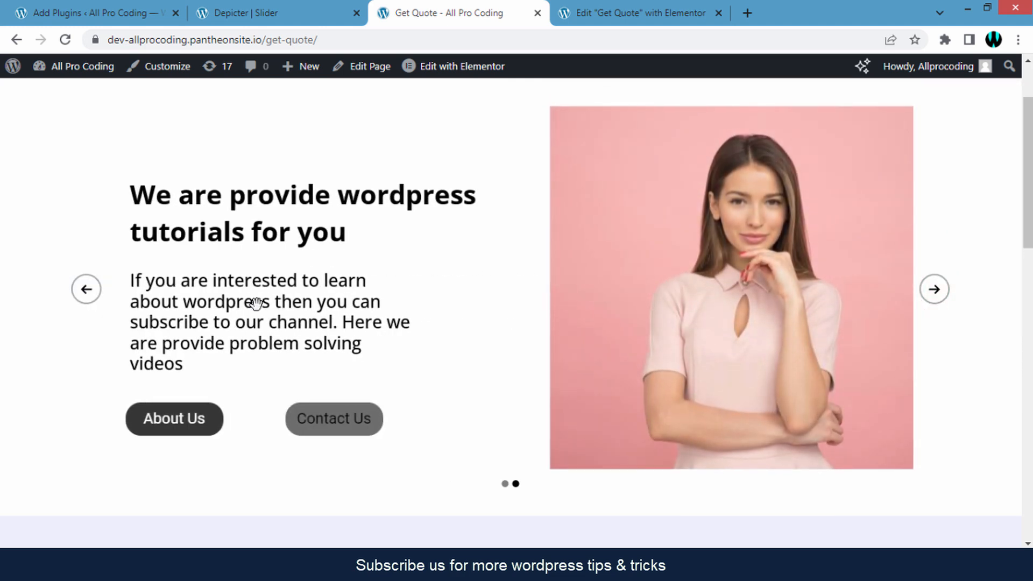
pyautogui.click(94, 300)
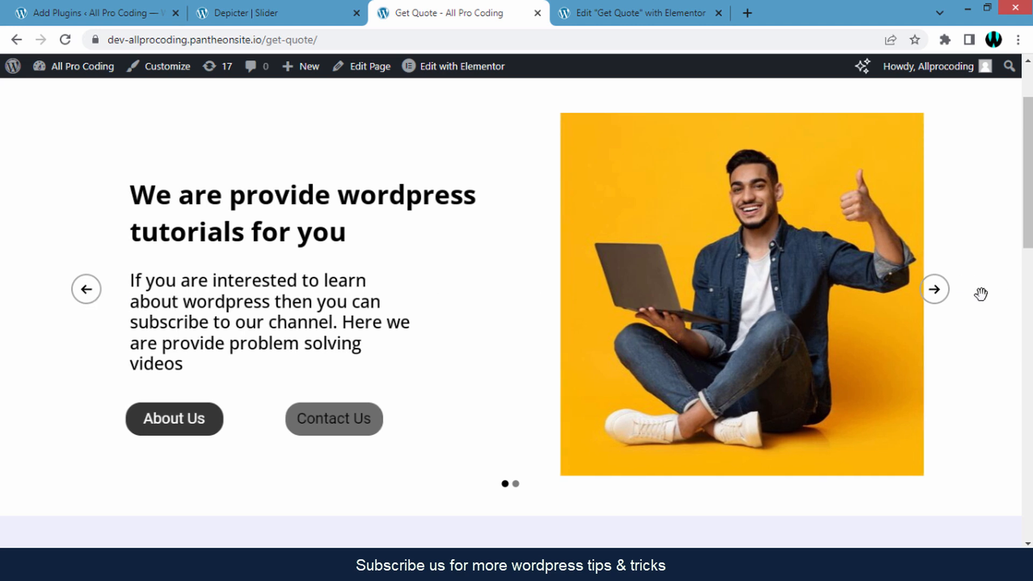
pyautogui.click(939, 297)
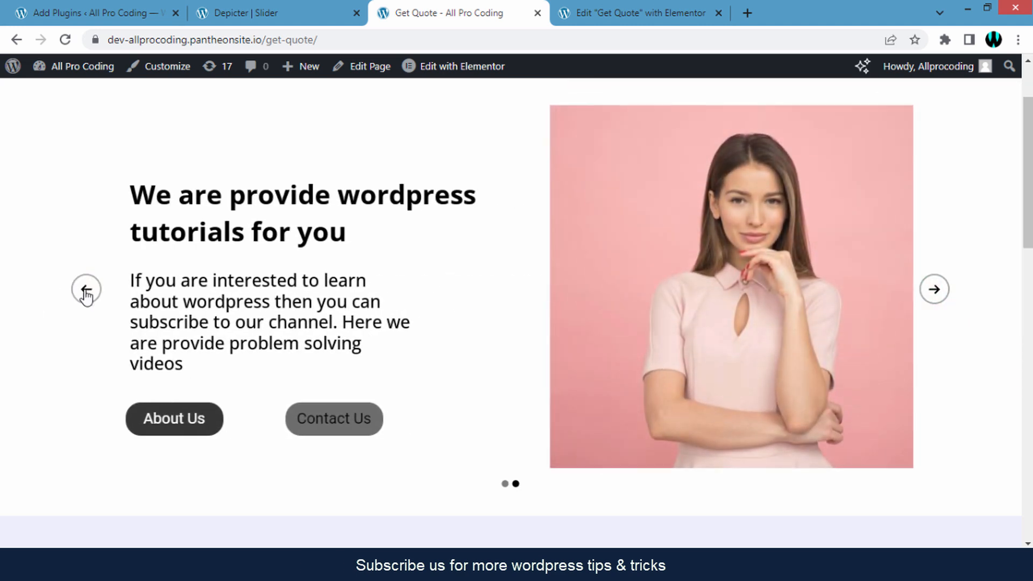
pyautogui.click(86, 293)
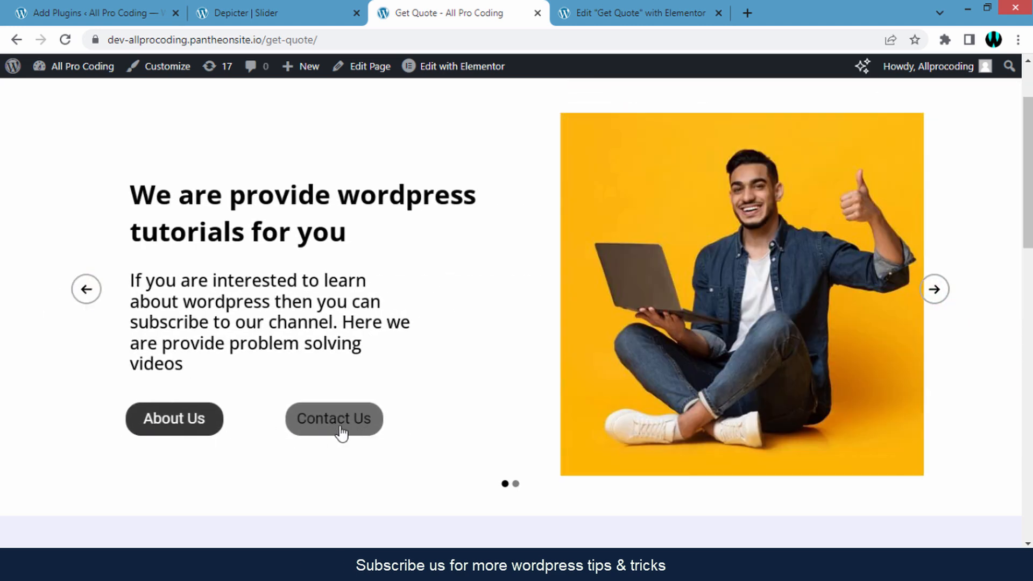
# - Back in the Depicter editor, add a Go to URL action triggered by Click to Slide 2's About Us button
pyautogui.click(242, 8)
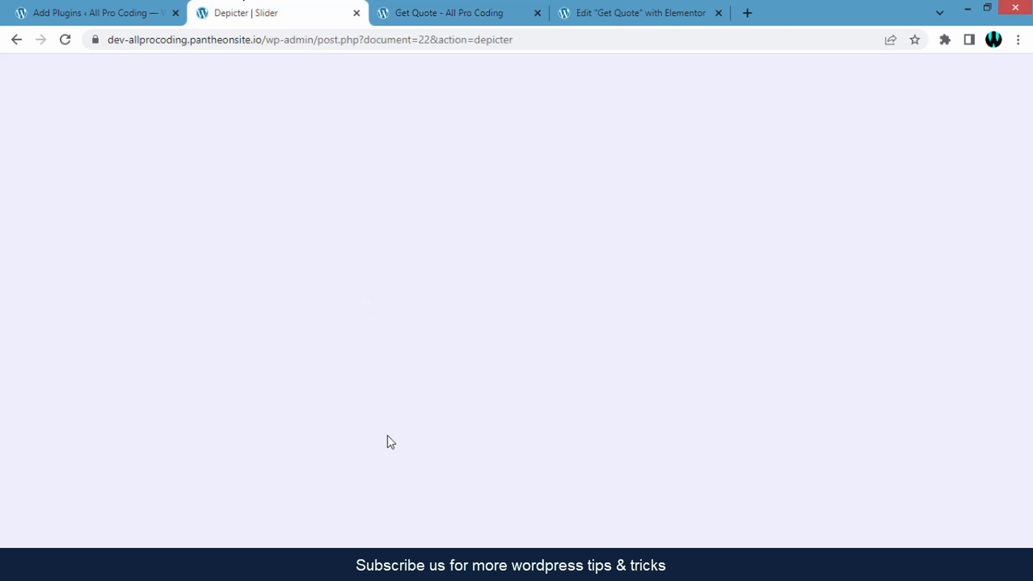
pyautogui.click(358, 429)
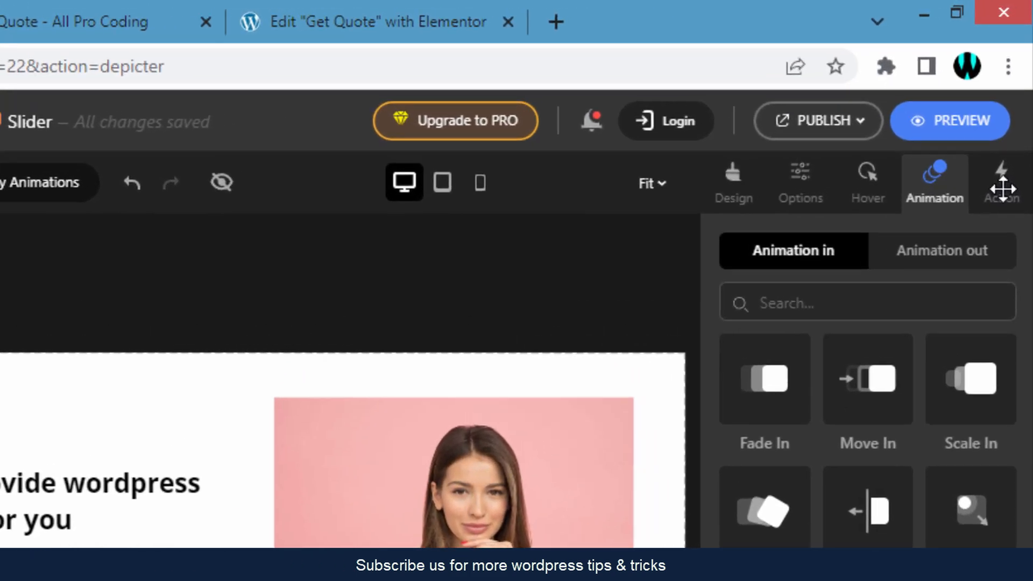
pyautogui.click(1003, 189)
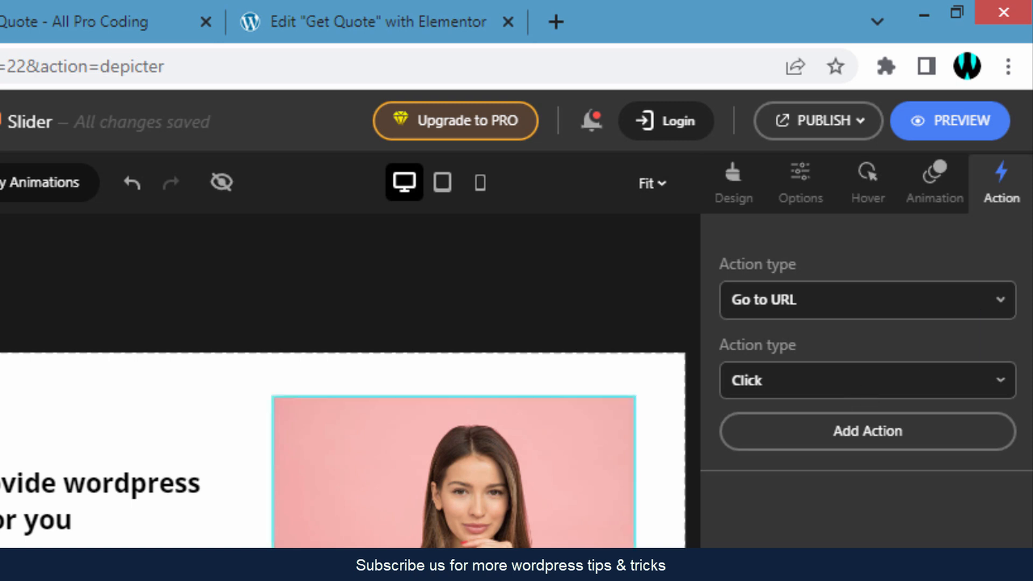
pyautogui.click(1000, 301)
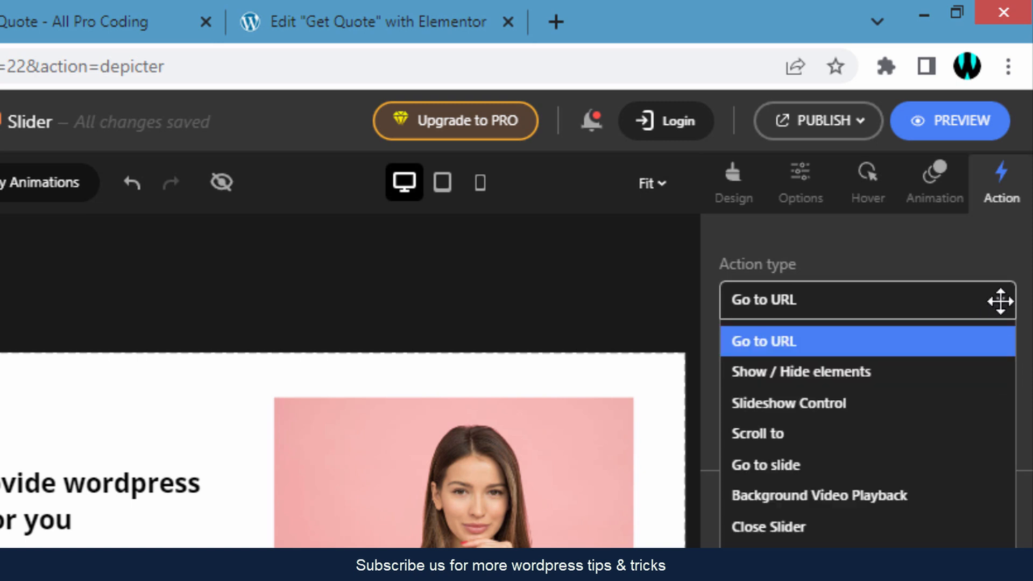
pyautogui.click(943, 341)
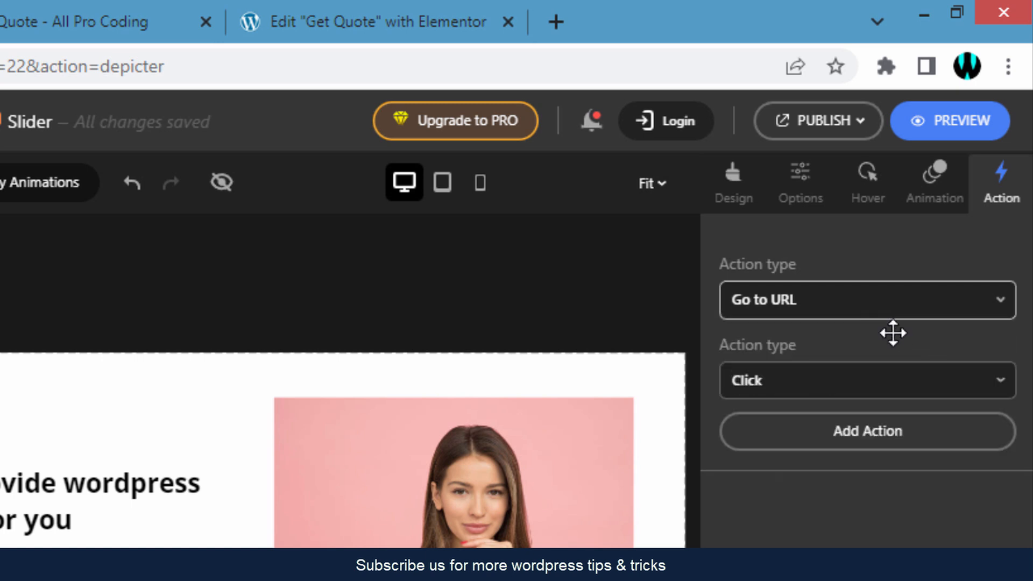
pyautogui.click(993, 397)
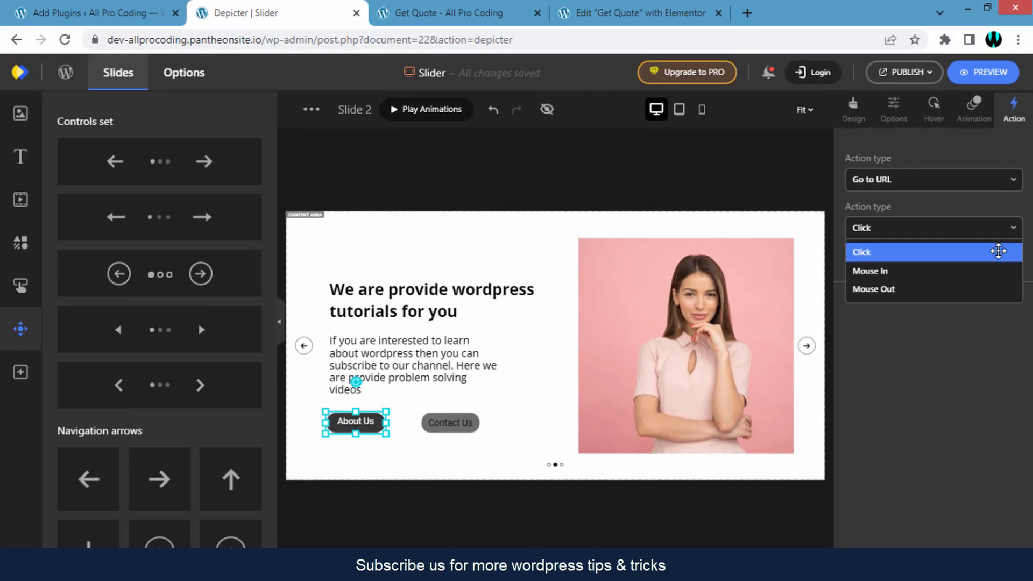
pyautogui.click(993, 420)
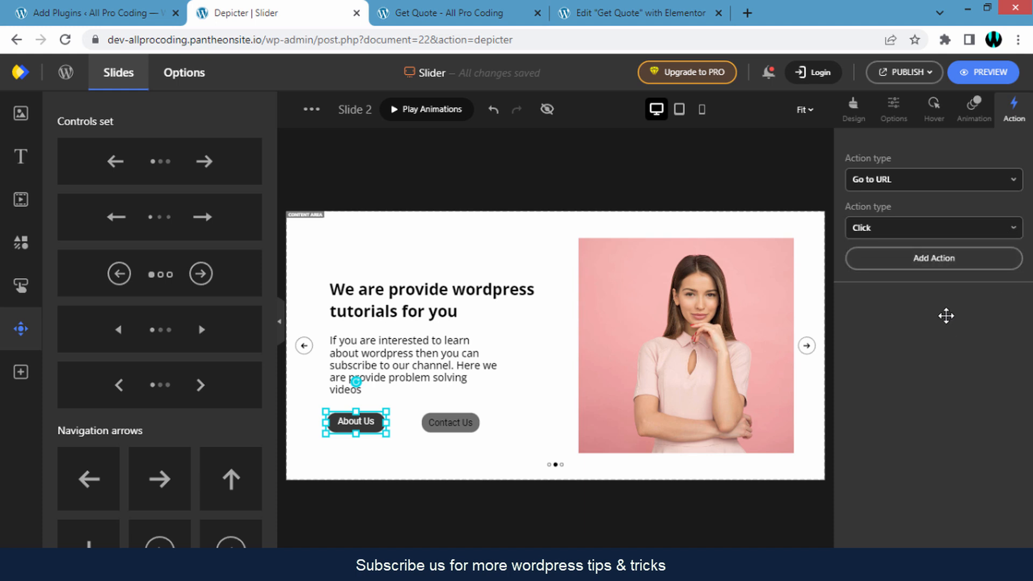
pyautogui.click(934, 258)
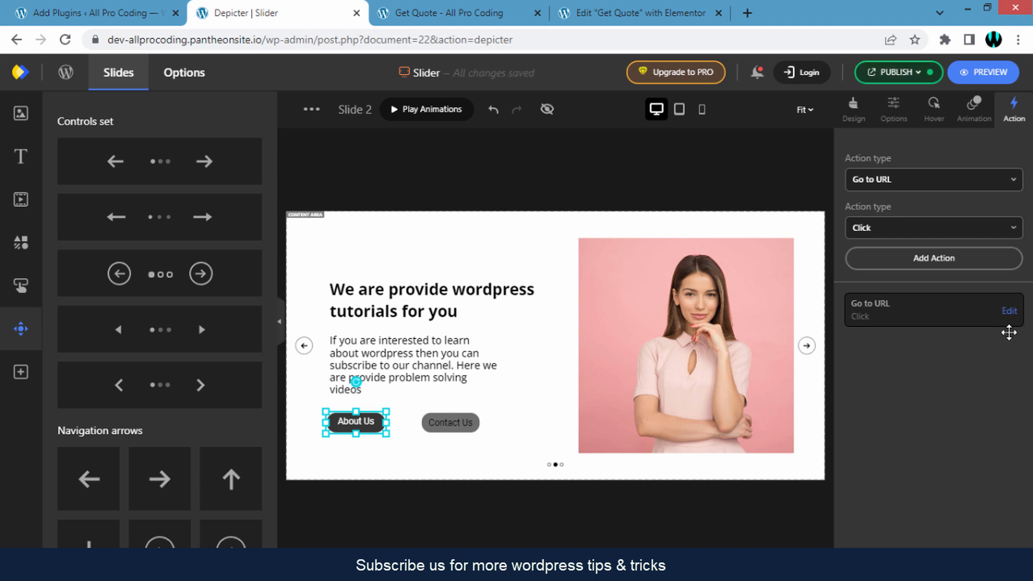
# - Set the address of the About Us button's Go to URL action to the dev-allprocoding.pantheonsite.io/about page, without a trailing slash
pyautogui.click(1008, 311)
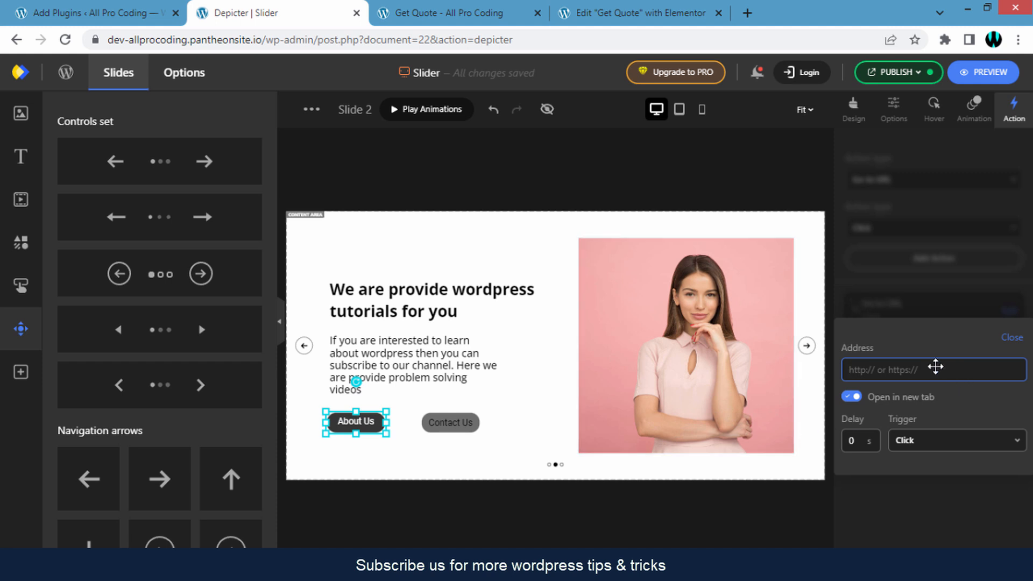
pyautogui.hotkey('ctrl', 'v')
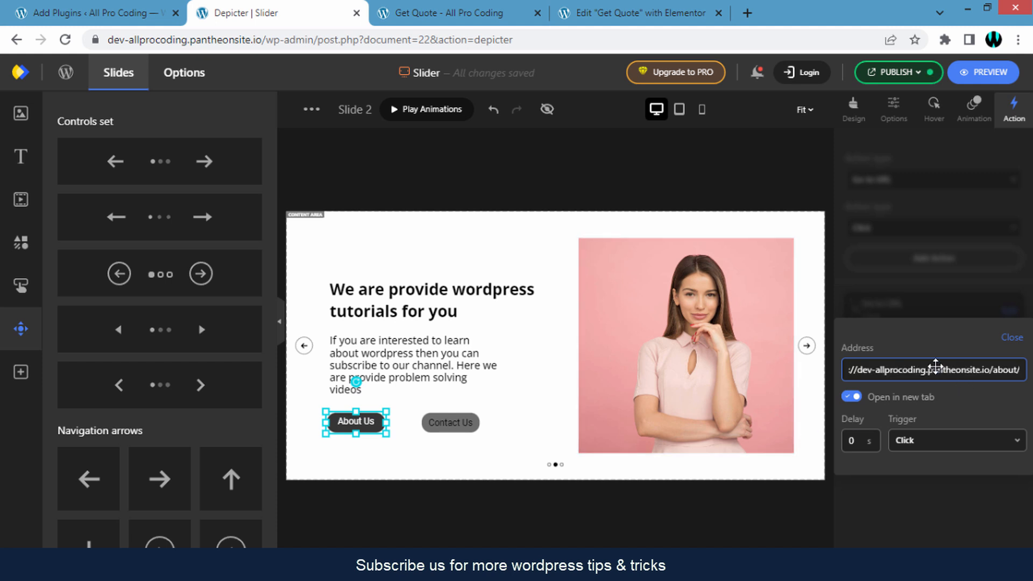
pyautogui.press('BackSpace')
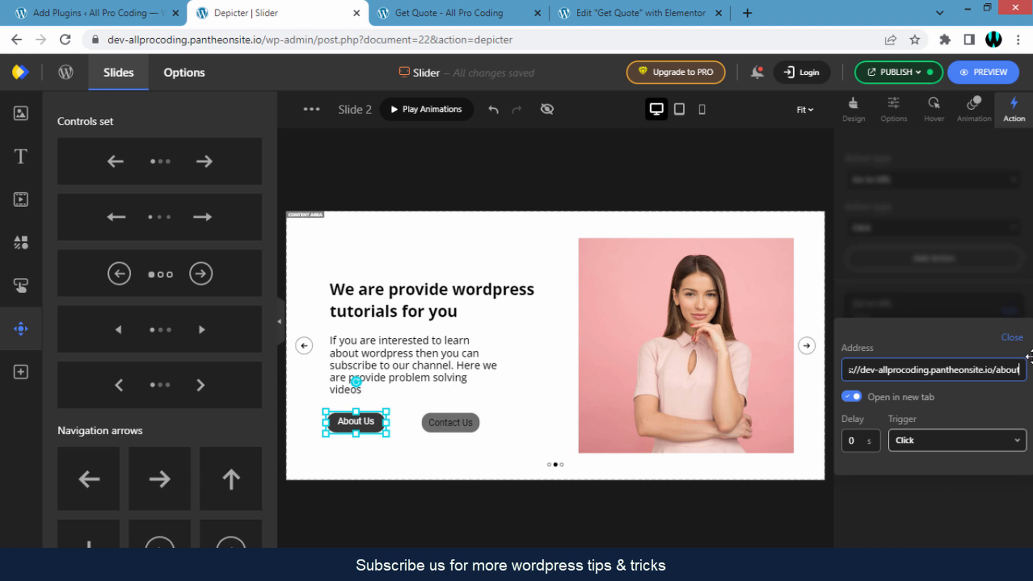
pyautogui.click(1014, 339)
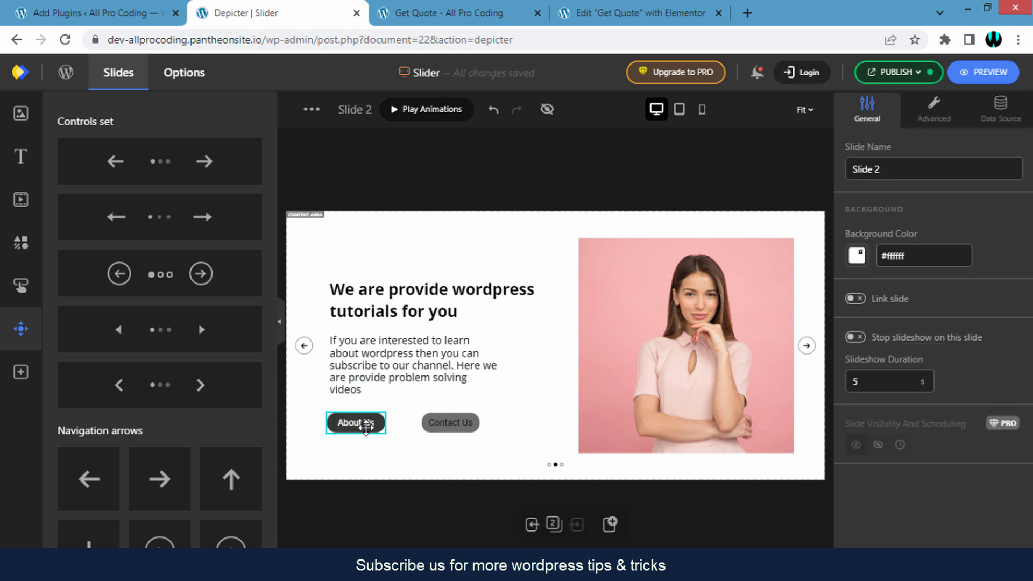
pyautogui.click(362, 427)
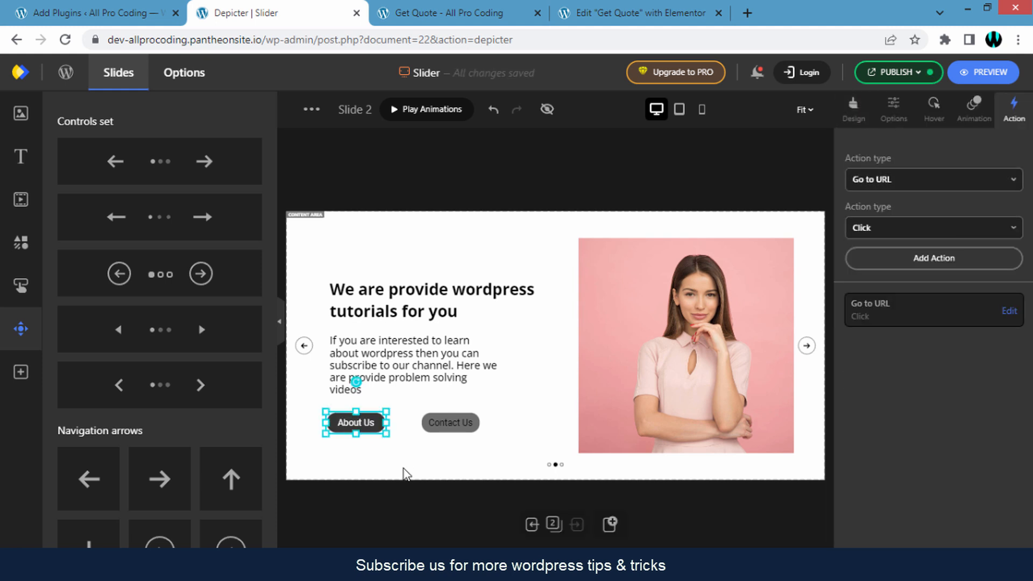
pyautogui.click(367, 496)
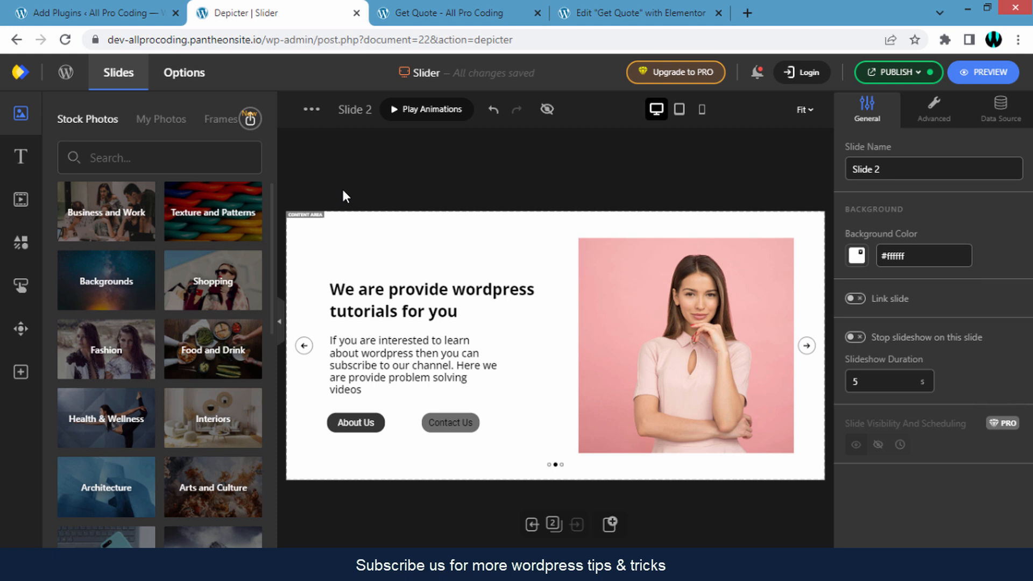
# - Enable Auto slideshow in the slider's navigation options, check the preview, and return to the slide editor
pyautogui.click(188, 85)
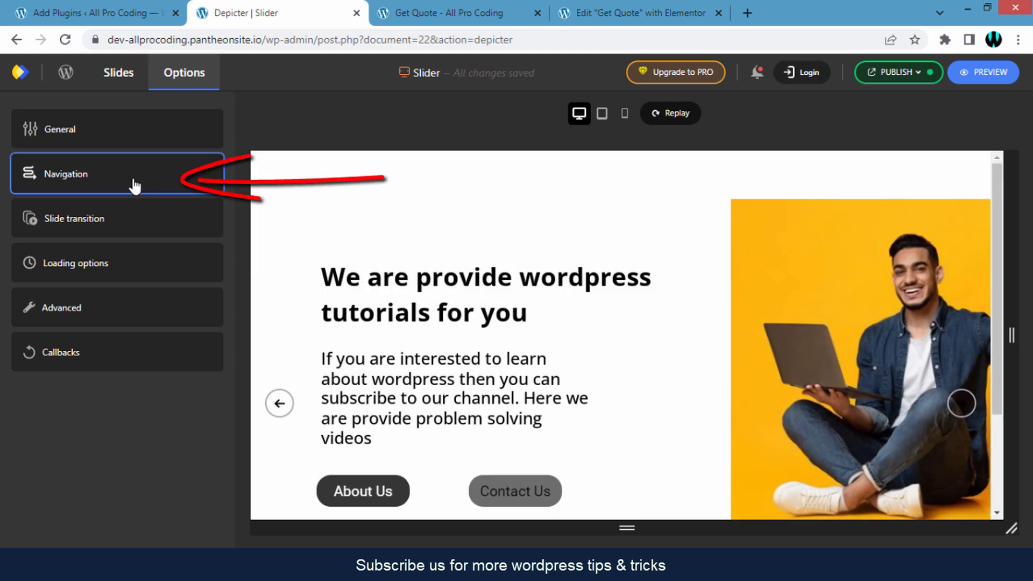
pyautogui.click(134, 184)
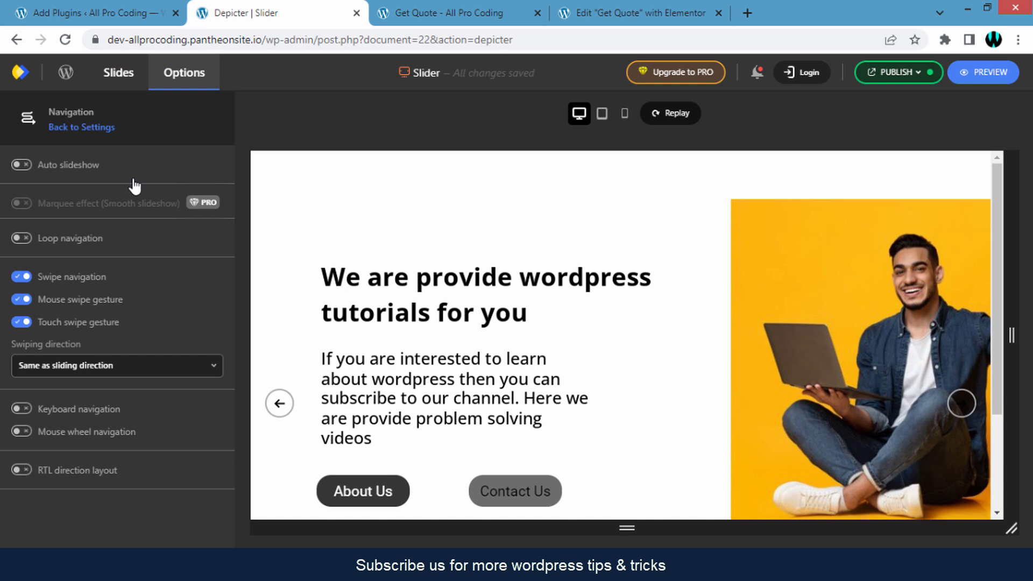
pyautogui.click(21, 164)
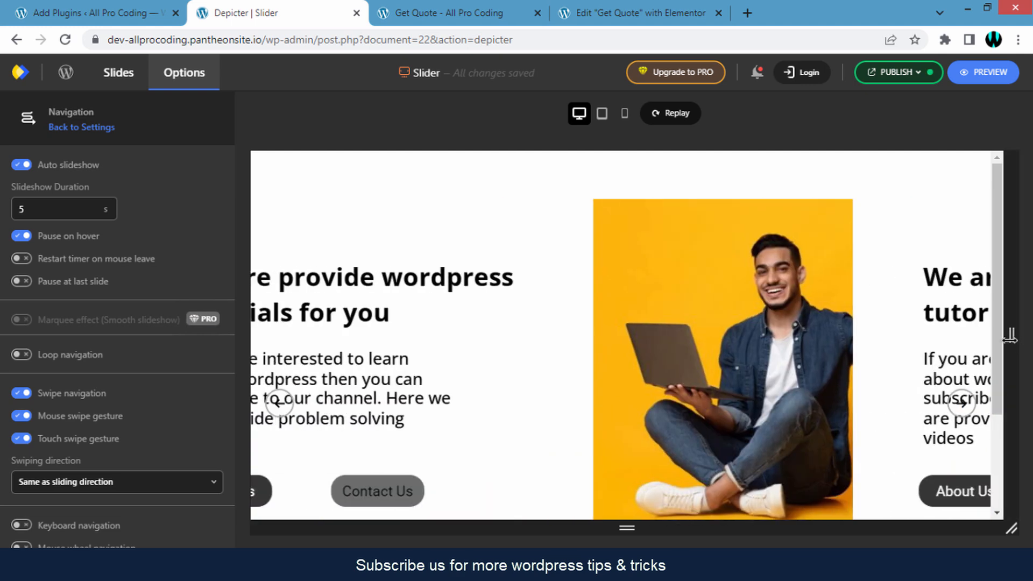
pyautogui.moveTo(999, 338); pyautogui.dragTo(1001, 352)
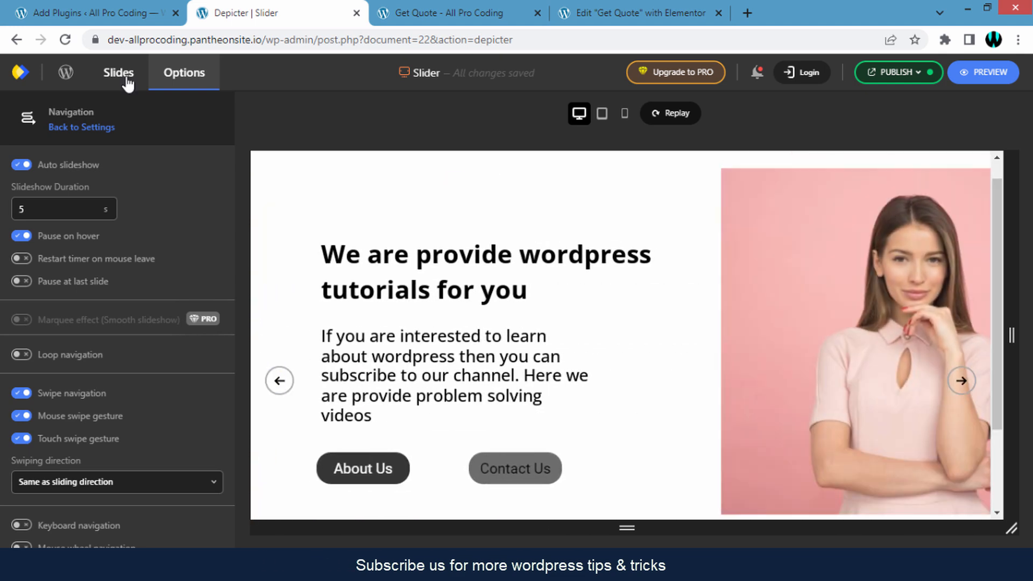
pyautogui.click(119, 73)
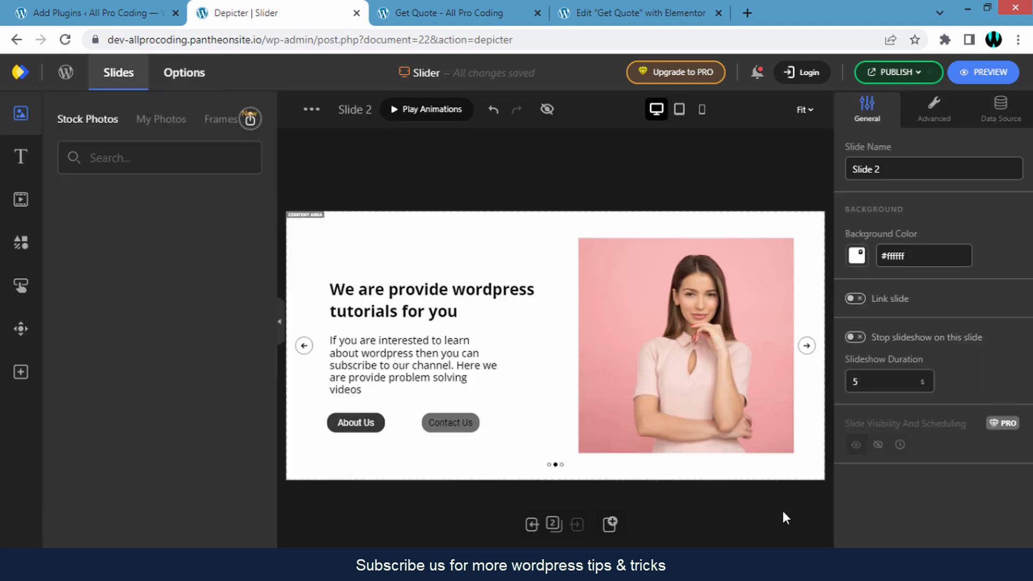